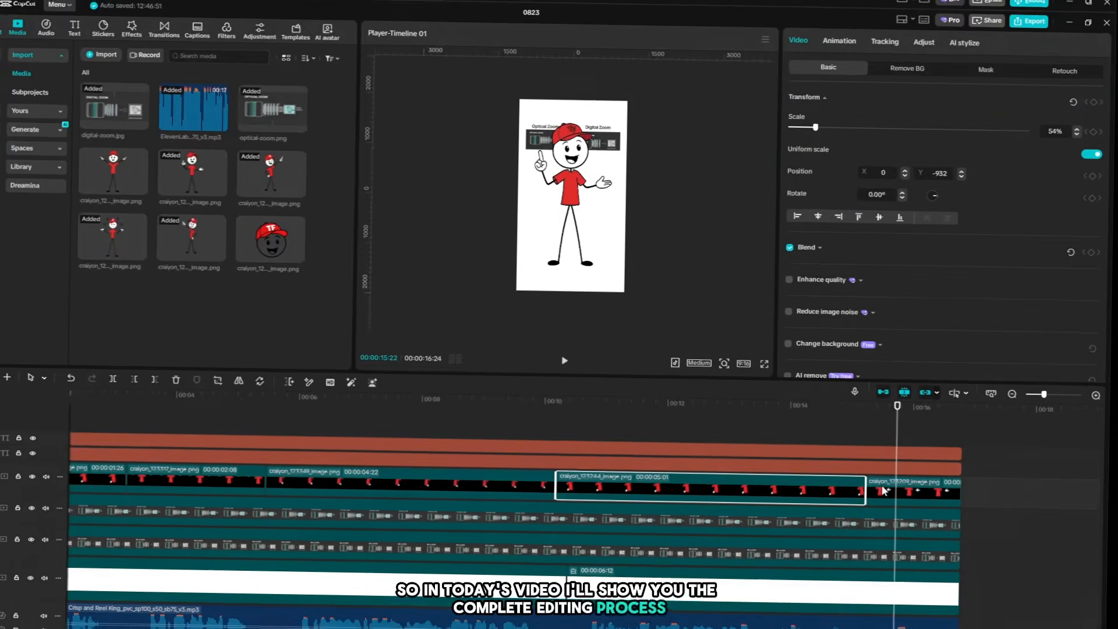
# Copy the attributes of the selected character clip and paste them onto the last character clip in the timeline
pyautogui.hotkey('ctrl', 'c')
pyautogui.click(918, 485)
pyautogui.hotkey('ctrl', 'shift', 'v')
pyautogui.click(686, 386)
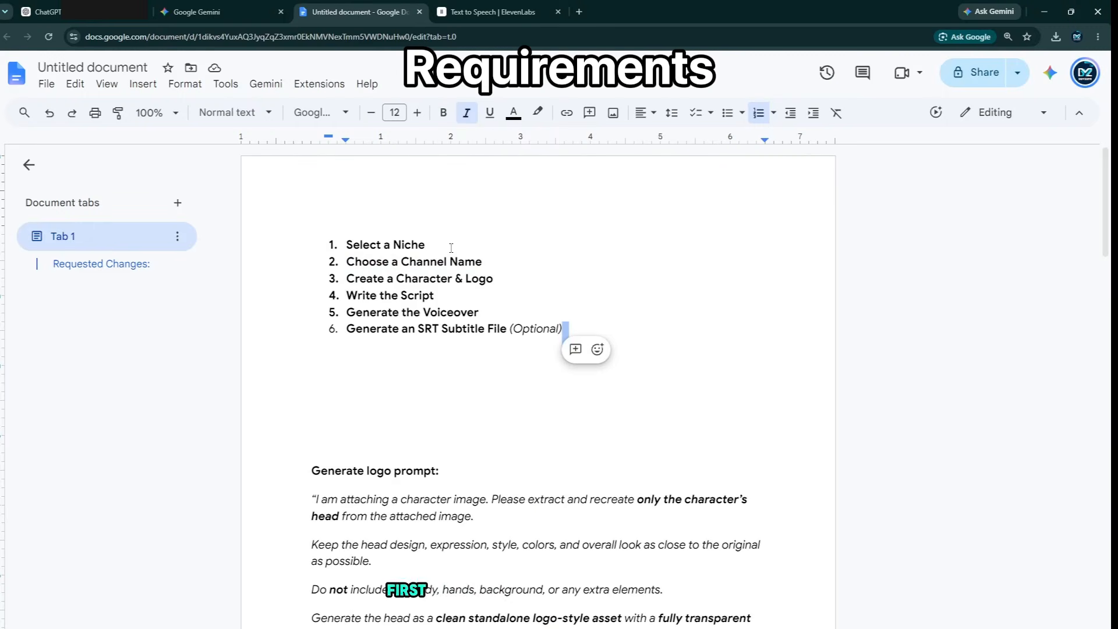
# Switch to the Google Docs document and review the requirements list and the logo and character prompts below it
pyautogui.moveTo(425, 245); pyautogui.dragTo(361, 245)
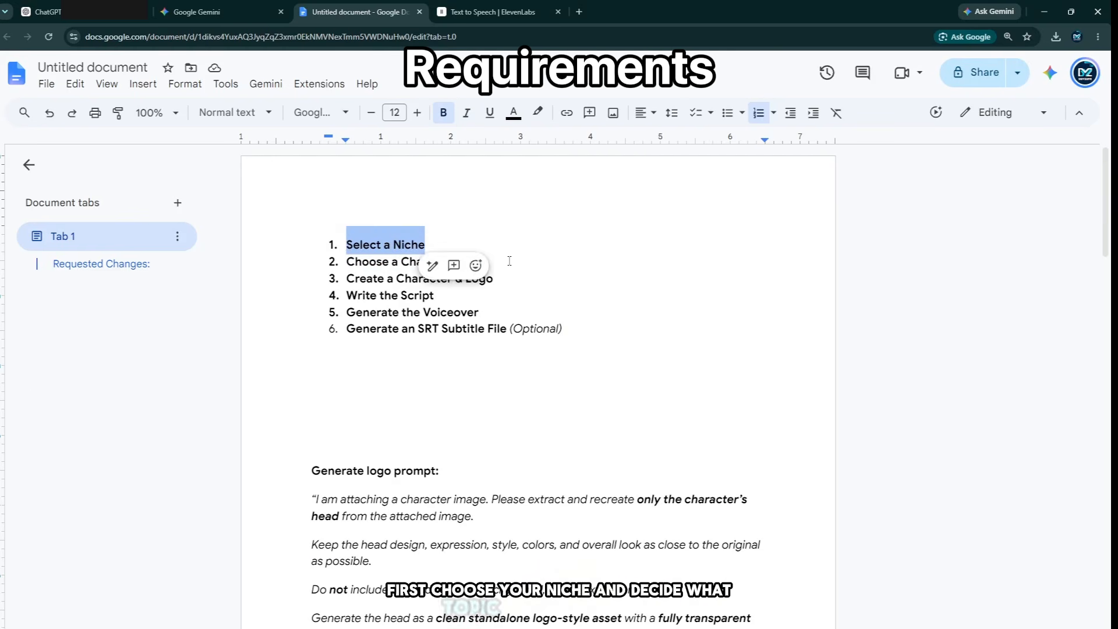
pyautogui.moveTo(483, 262); pyautogui.dragTo(372, 263)
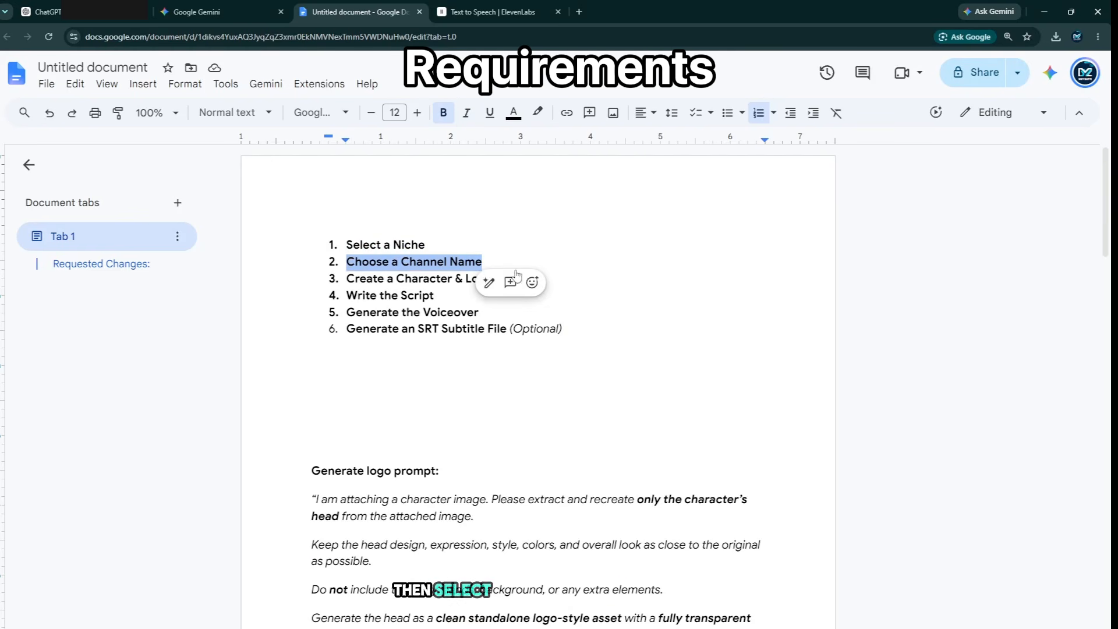
pyautogui.click(599, 281)
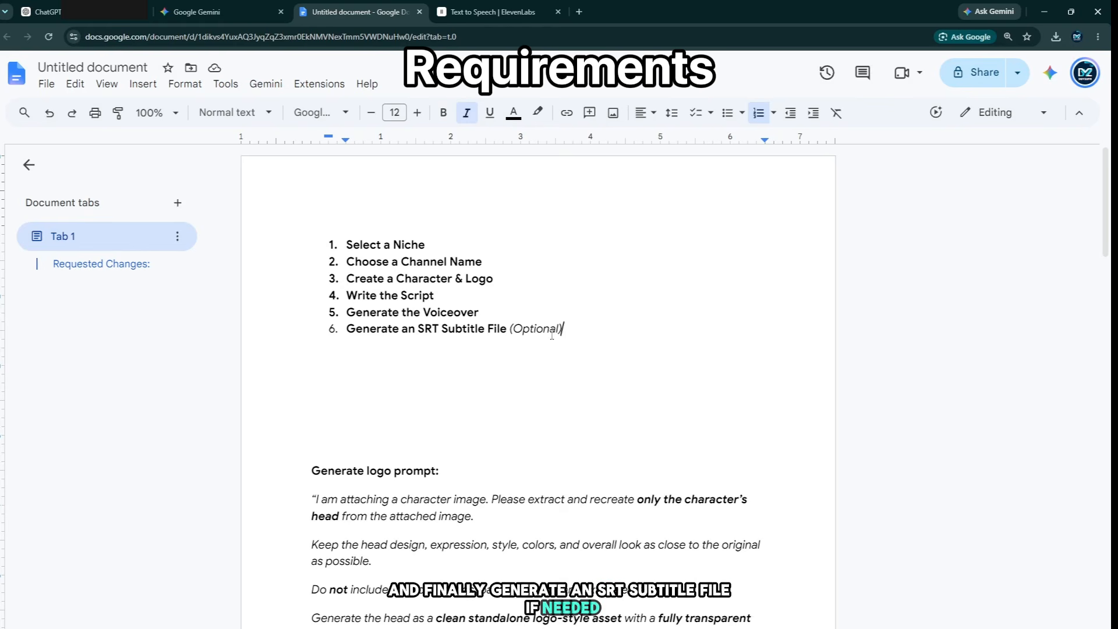
pyautogui.scroll(-4, 552, 335)
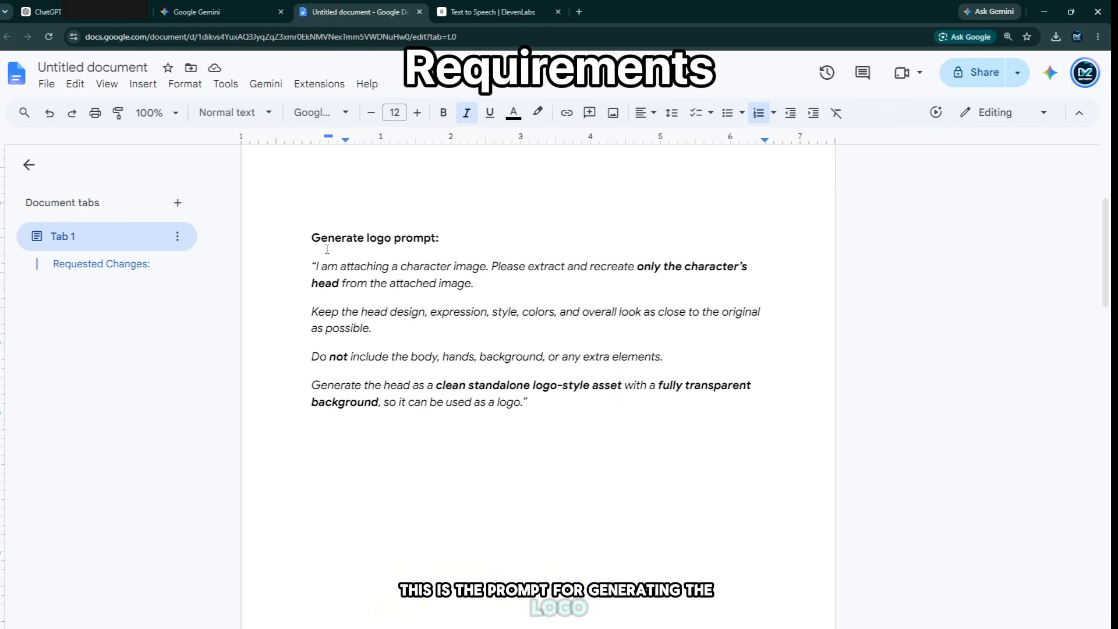
pyautogui.scroll(-10, 404, 490)
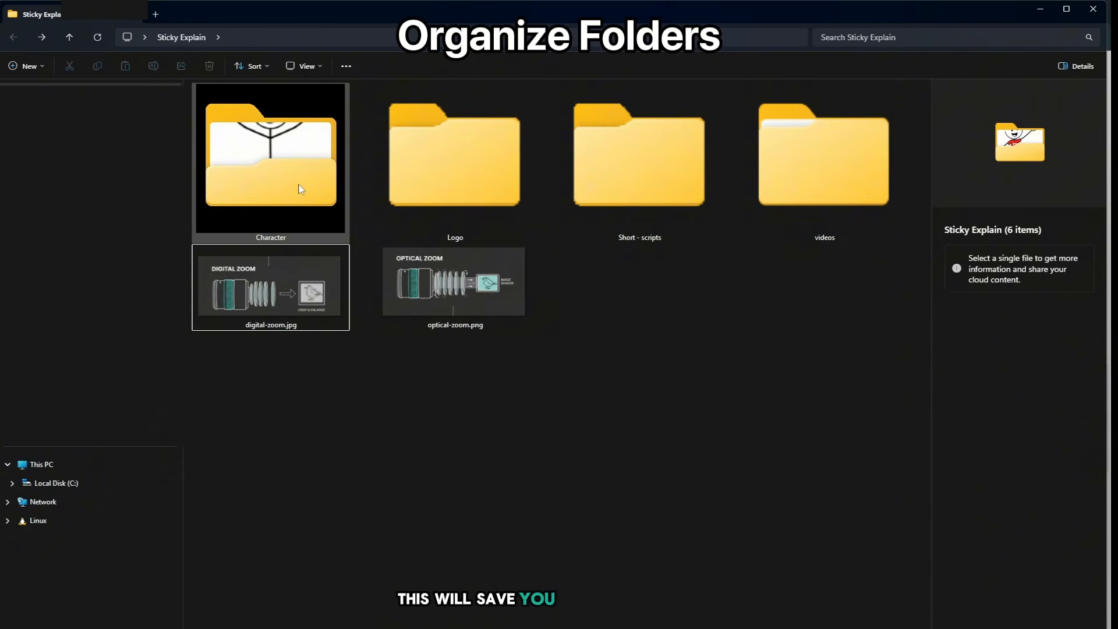
# View the stick figure pose images in the Character folder, from both.png through what.png, and close the viewer
pyautogui.doubleClick(300, 188)
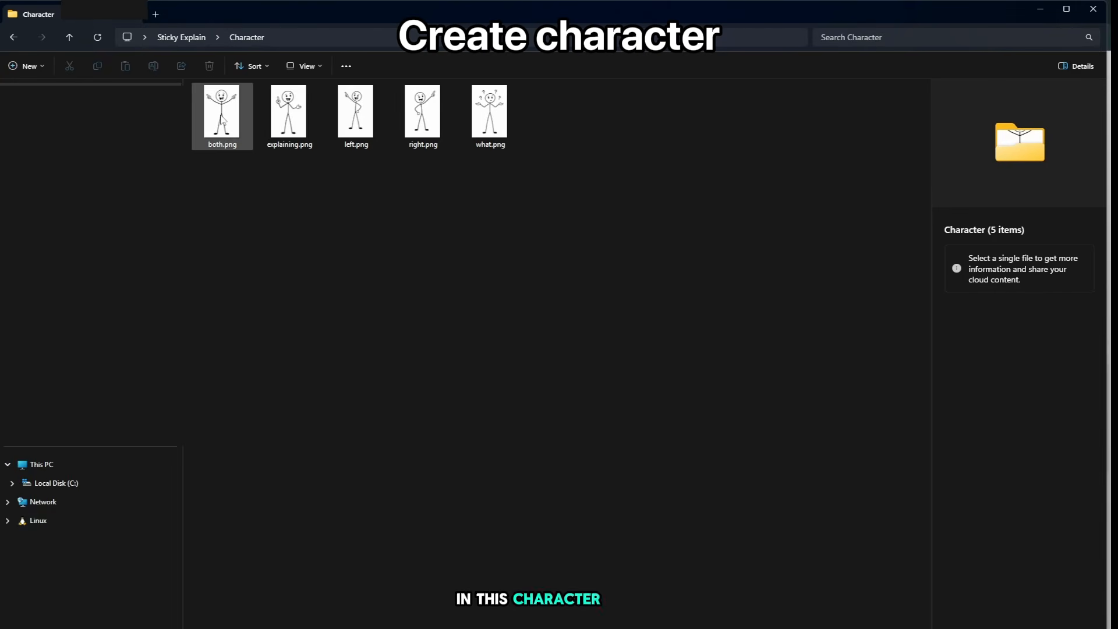
pyautogui.doubleClick(221, 119)
pyautogui.press('Right')
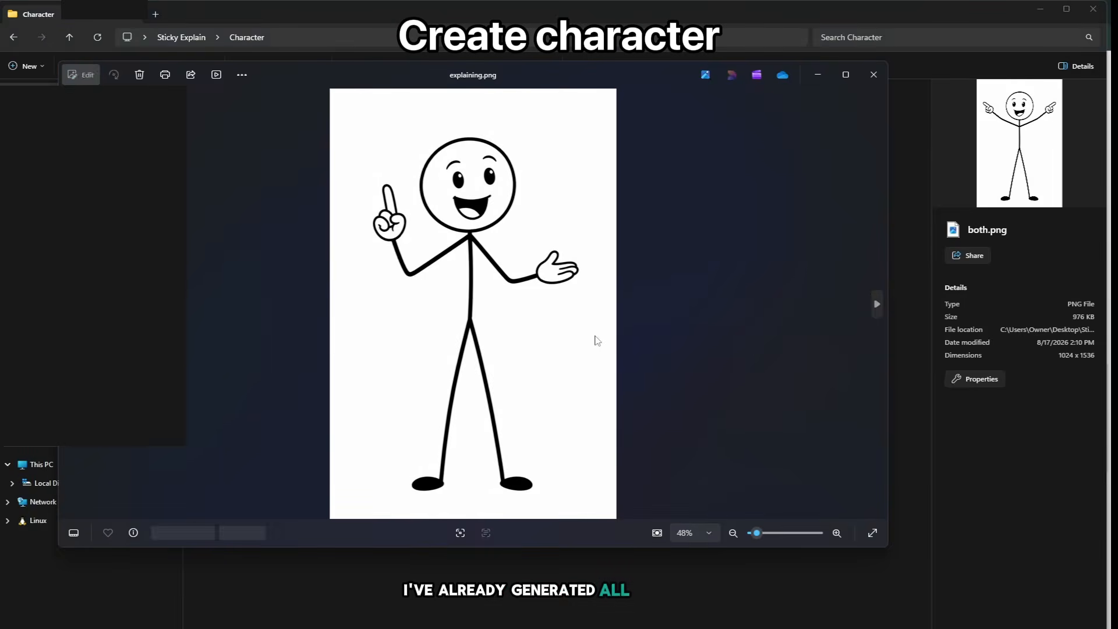
pyautogui.press('Right')
pyautogui.press('Right')
pyautogui.press('Right')
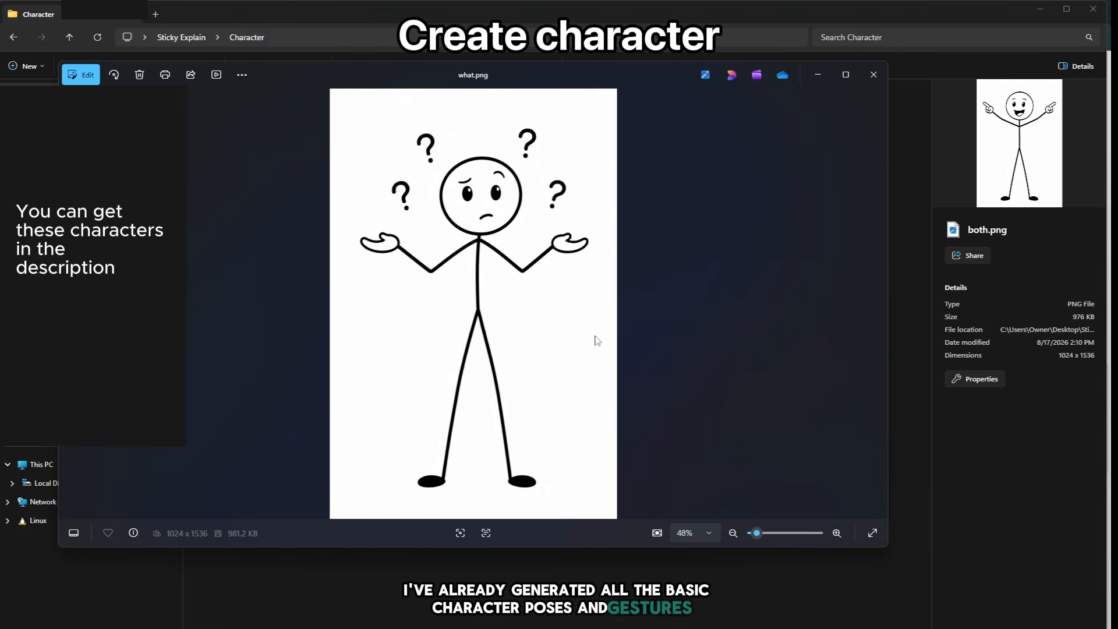
pyautogui.click(874, 74)
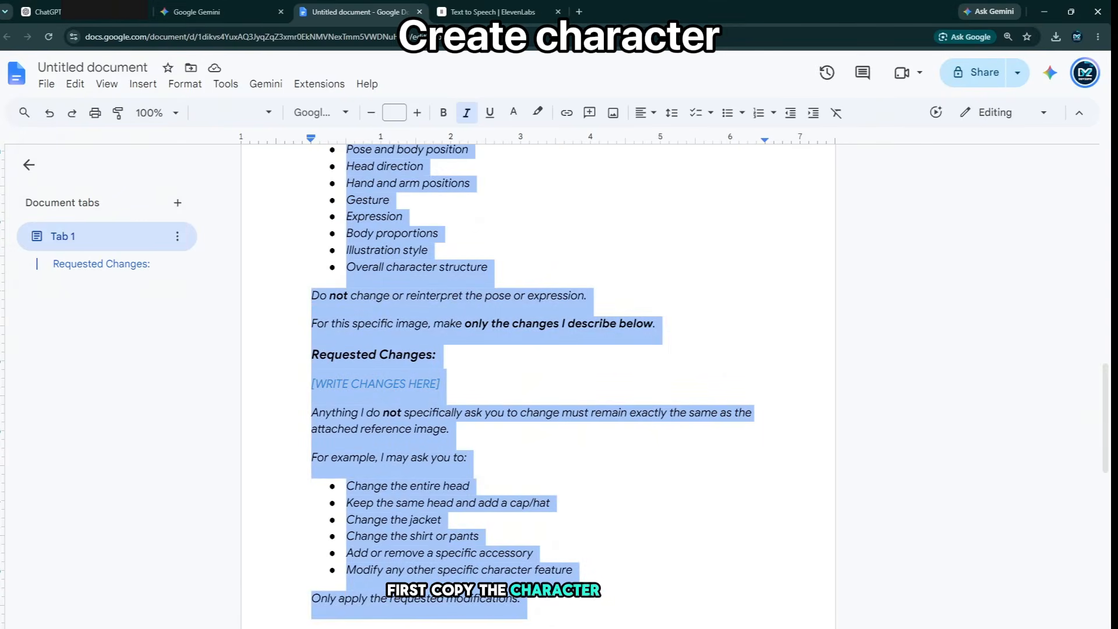
# Switch to Gemini, paste the copied character customization prompt into the new chat and attach both.png
pyautogui.click(212, 15)
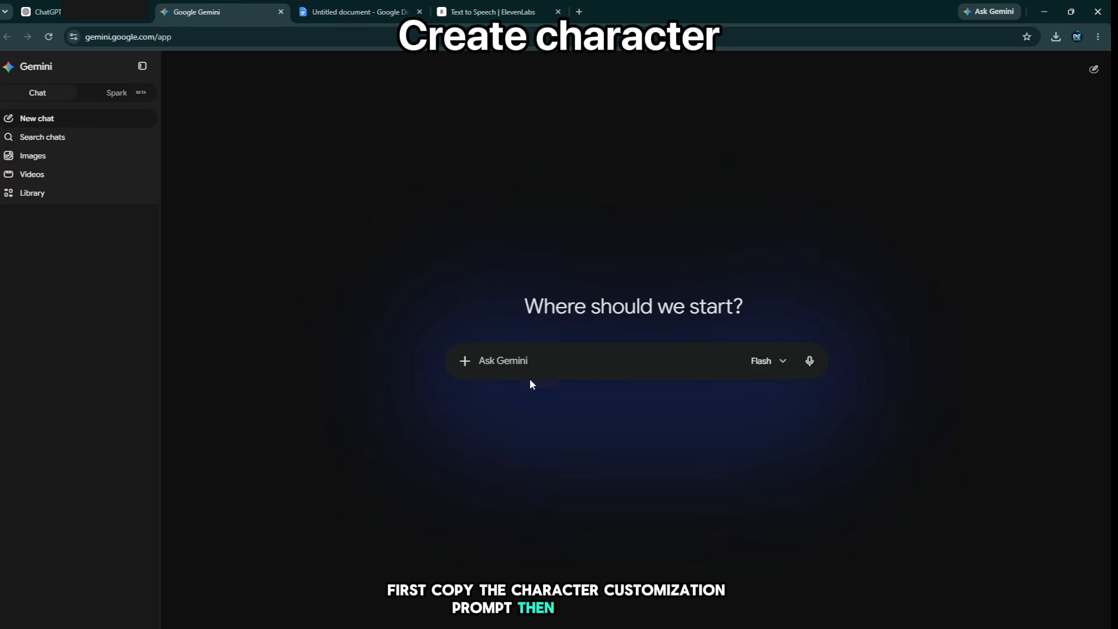
pyautogui.hotkey('ctrl', 'v')
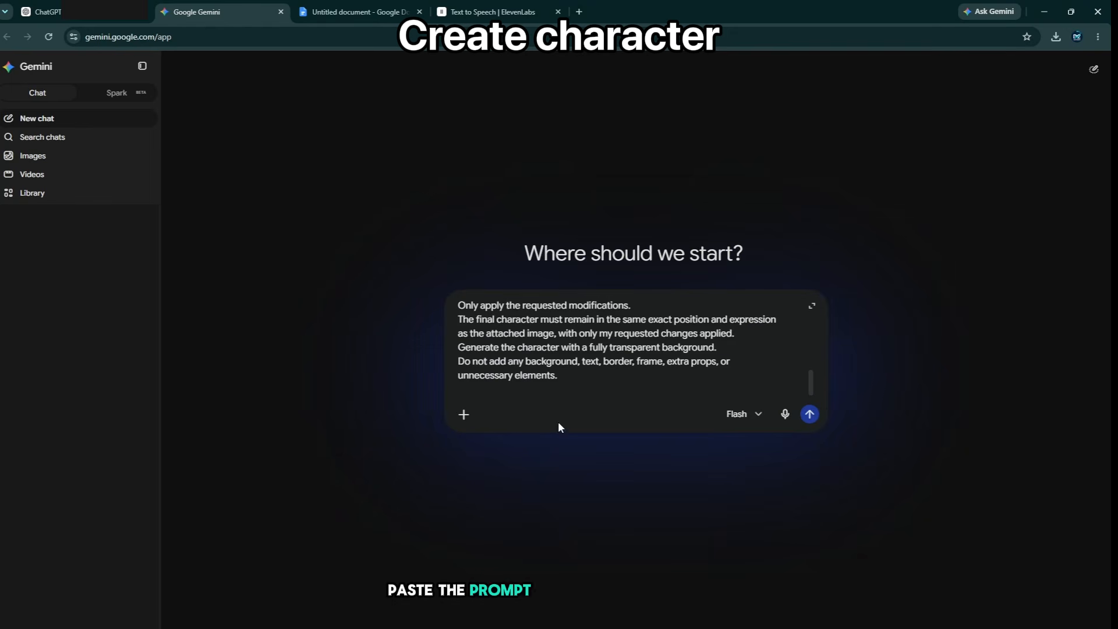
pyautogui.click(464, 414)
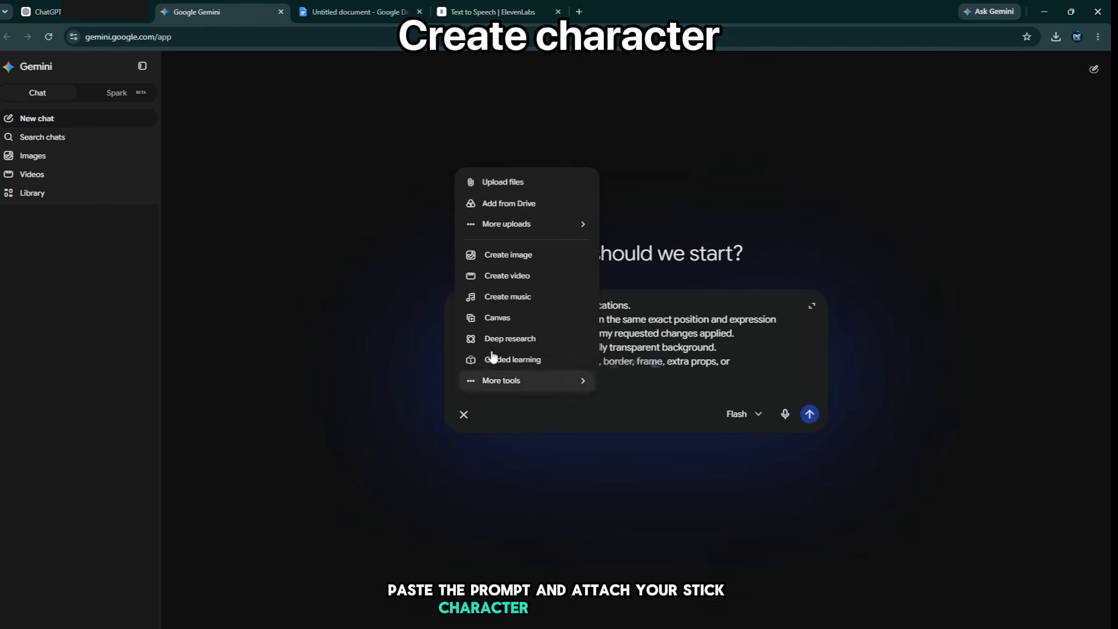
pyautogui.click(510, 189)
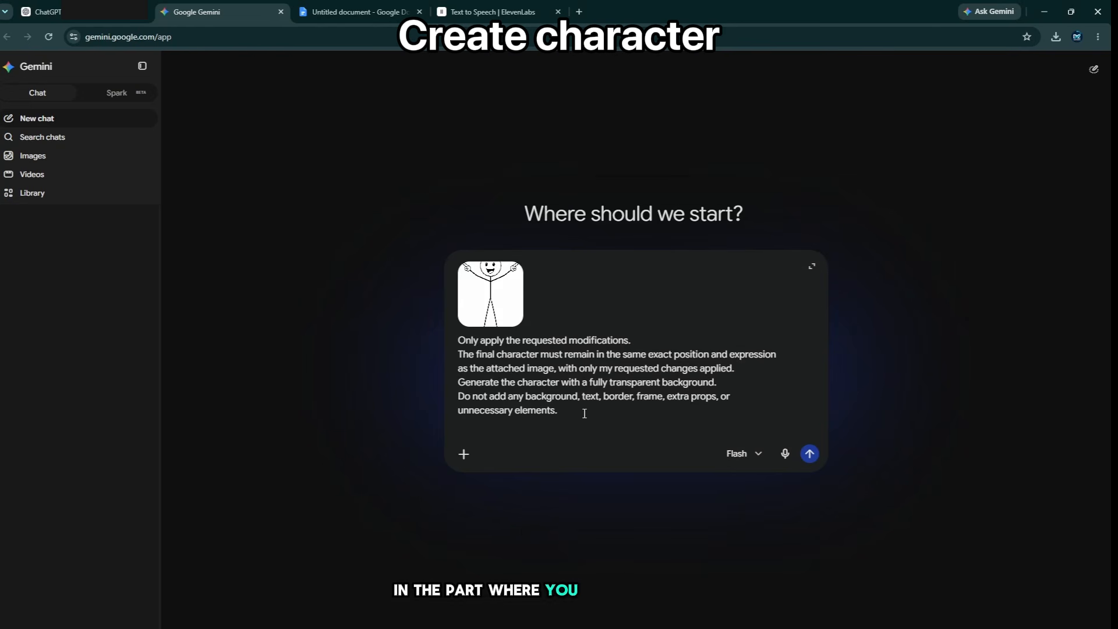
# Replace the [WRITE CHANGES HERE] placeholder with 'wear red hat with "TF" logo and red shirt' and send the prompt
pyautogui.scroll(5, 584, 413)
pyautogui.scroll(-2, 576, 390)
pyautogui.scroll(2, 574, 385)
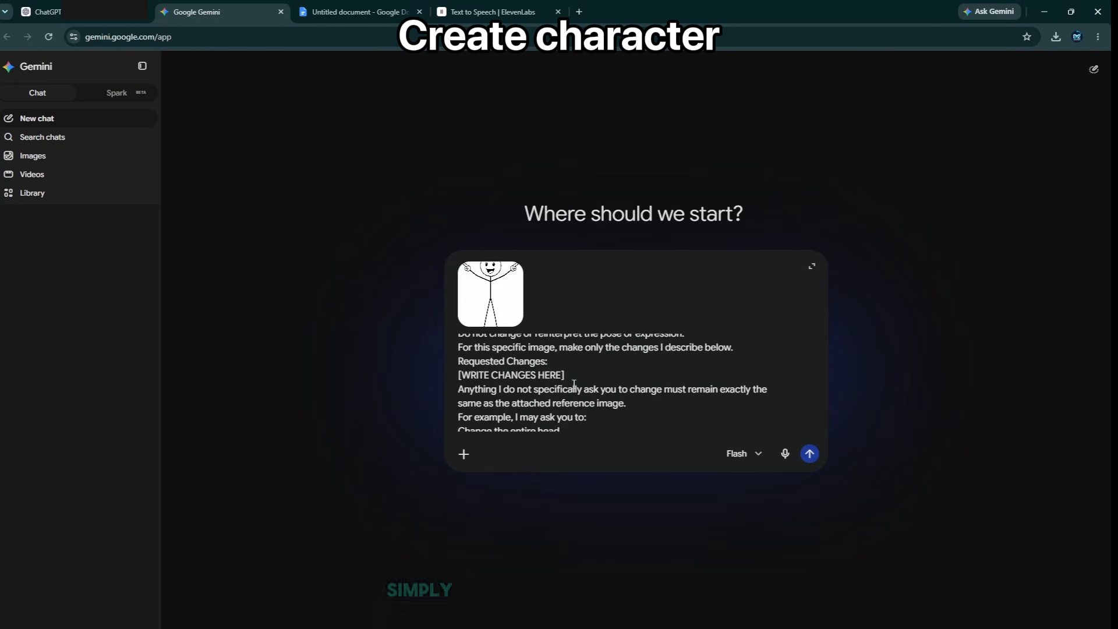
pyautogui.moveTo(566, 376); pyautogui.dragTo(459, 379)
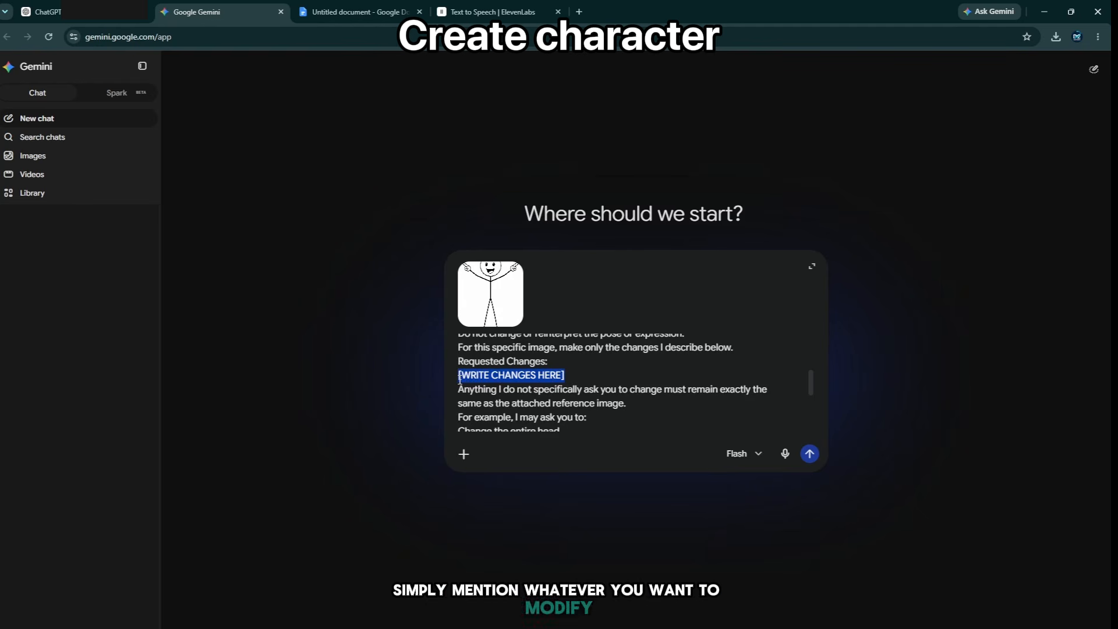
pyautogui.press('BackSpace')
pyautogui.write('wear r')
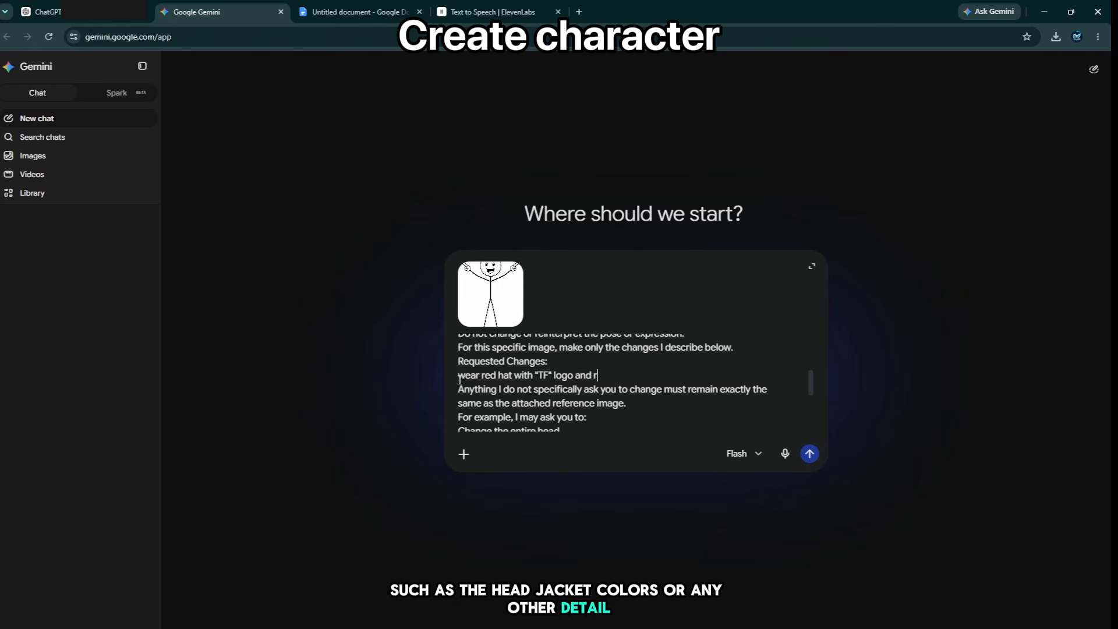
pyautogui.write('ed shirt')
pyautogui.click(801, 457)
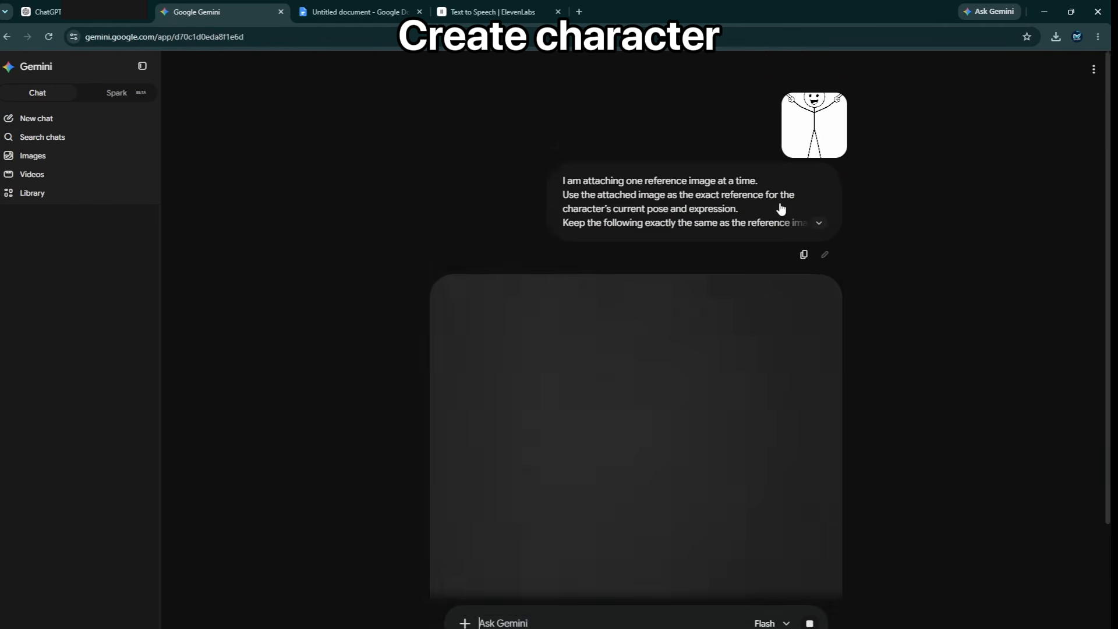
# Attach explaining.png, paste the same character customization prompt and send it
pyautogui.click(465, 623)
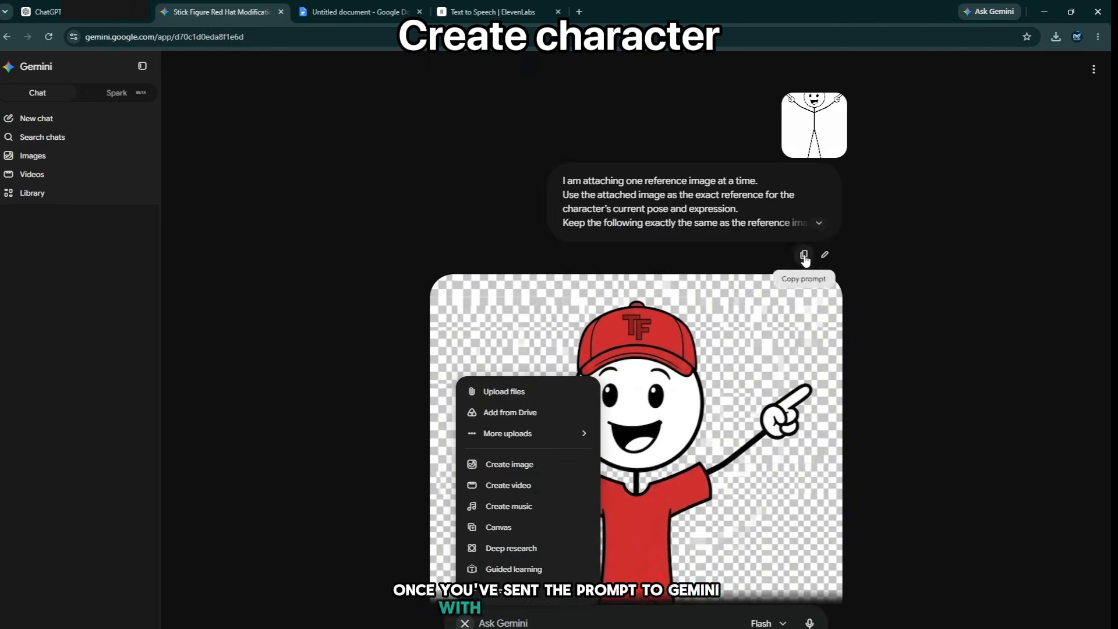
pyautogui.click(505, 392)
pyautogui.doubleClick(234, 239)
pyautogui.hotkey('ctrl', 'v')
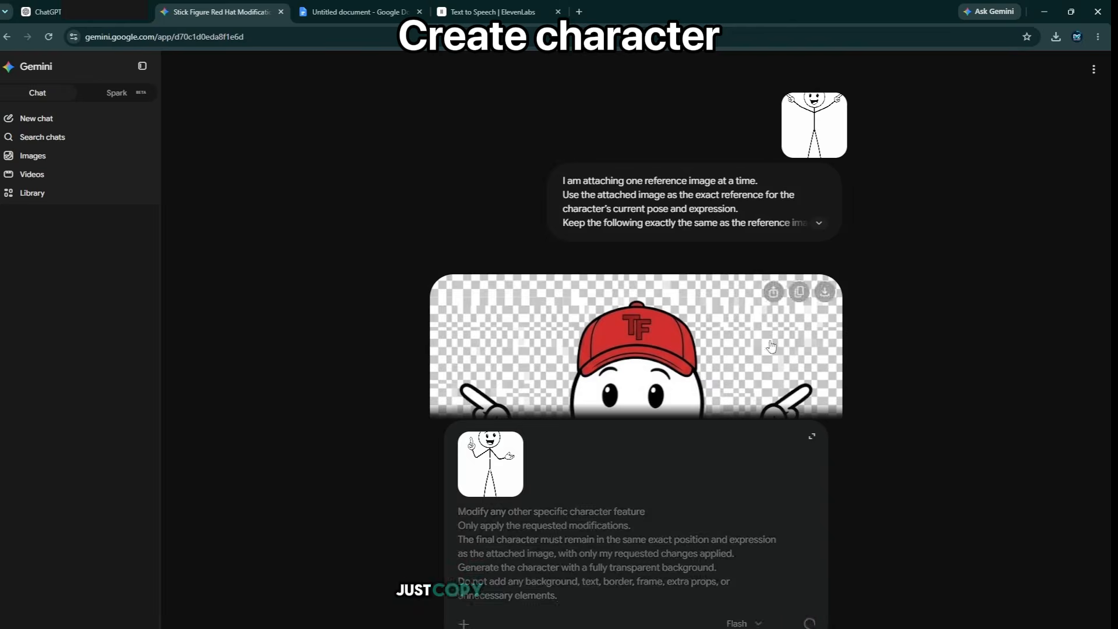
pyautogui.press('Return')
# Attach left.png with the same customization prompt and submit the request
pyautogui.click(465, 623)
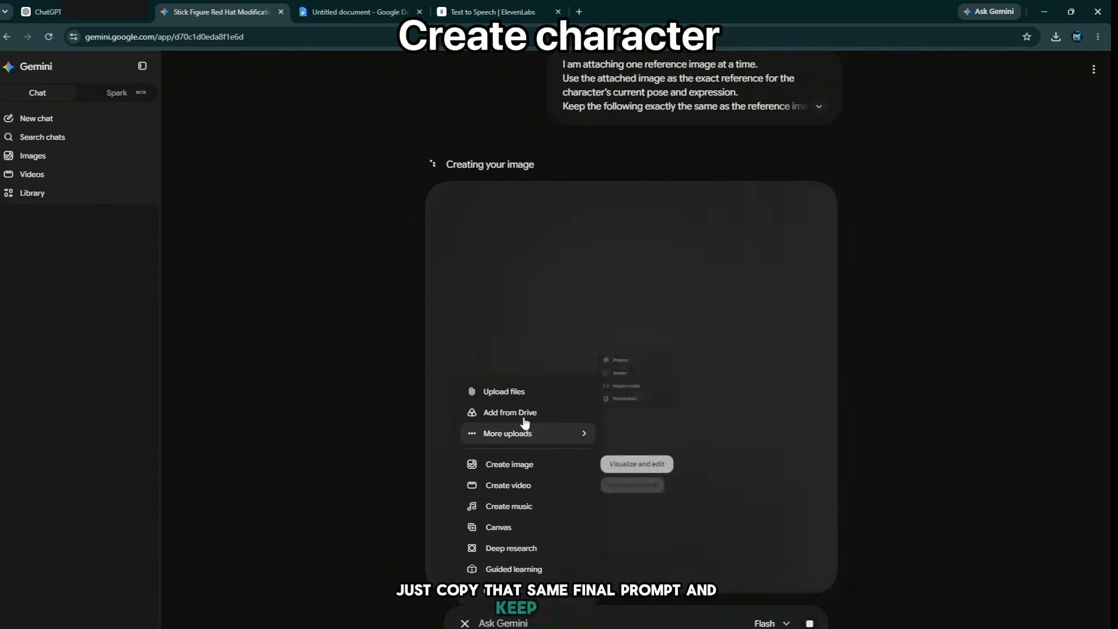
pyautogui.click(505, 389)
pyautogui.doubleClick(359, 234)
pyautogui.hotkey('ctrl', 'v')
pyautogui.press('Return')
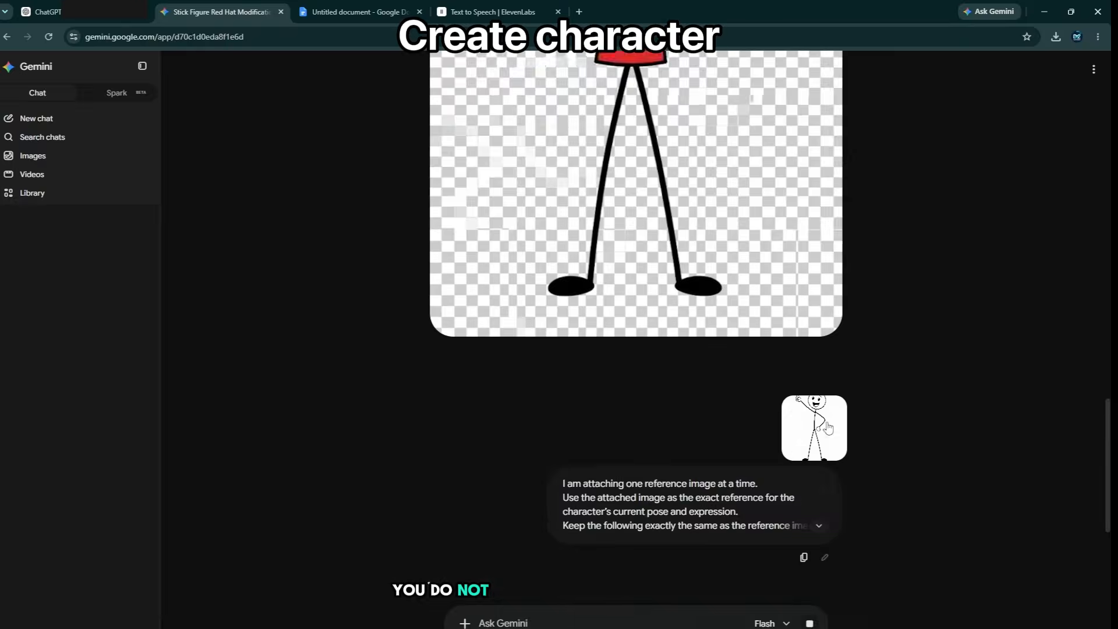
# Attach right.png with the same customization prompt and submit it
pyautogui.click(465, 623)
pyautogui.click(469, 391)
pyautogui.doubleClick(431, 251)
pyautogui.hotkey('ctrl', 'v')
pyautogui.scroll(-3, 620, 282)
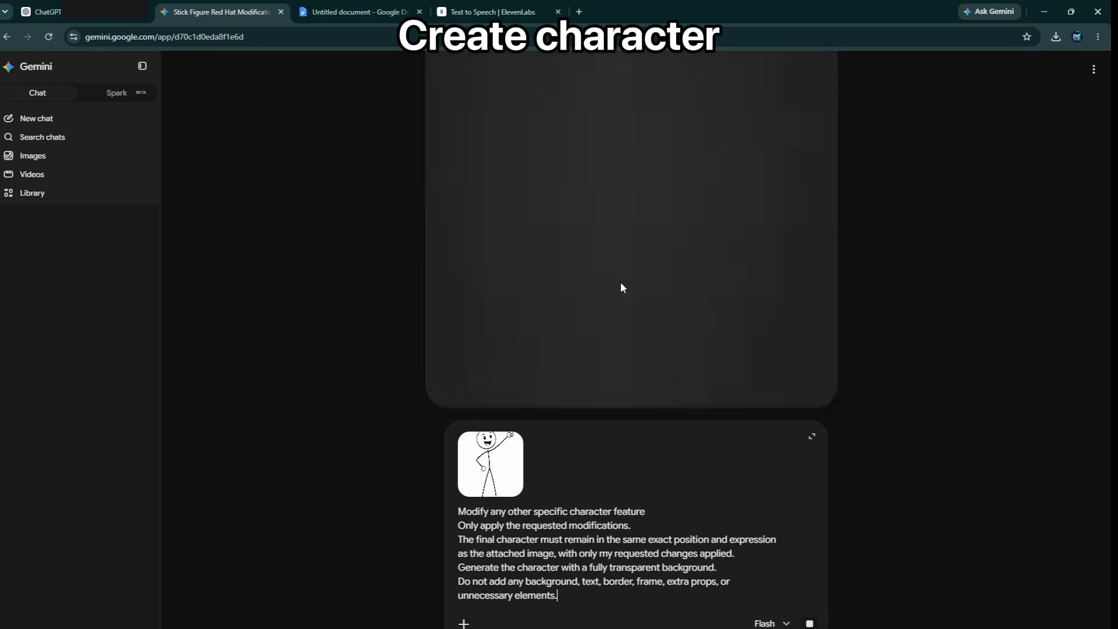
pyautogui.scroll(8, 624, 280)
pyautogui.scroll(-8, 923, 307)
pyautogui.press('Return')
# Attach what.png with the same customization prompt and send the request
pyautogui.click(465, 623)
pyautogui.click(491, 393)
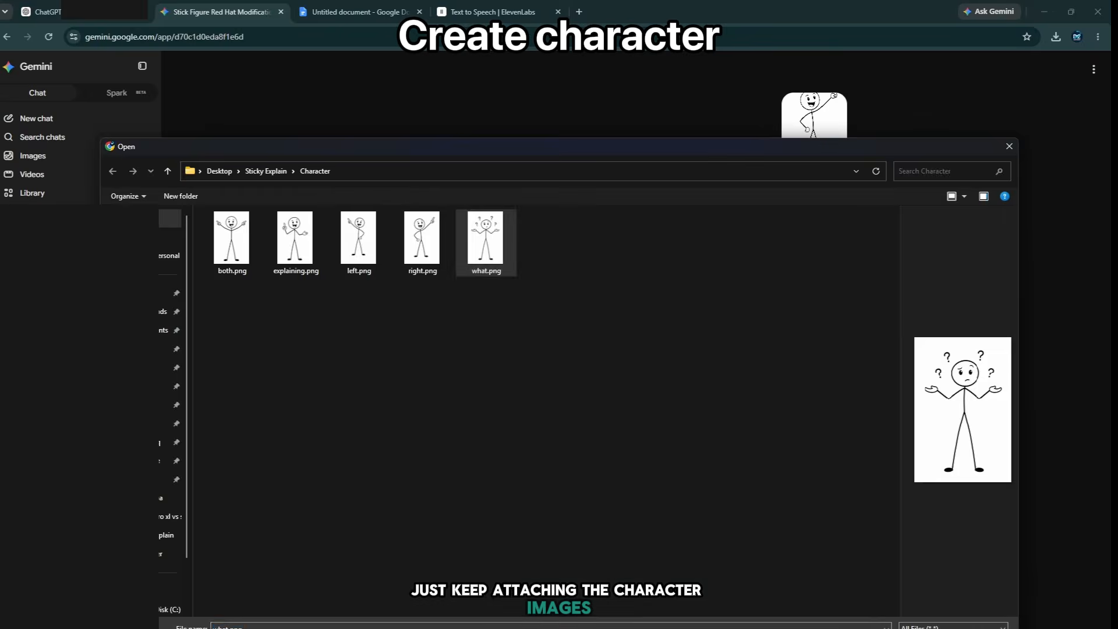
pyautogui.doubleClick(482, 239)
pyautogui.hotkey('ctrl', 'v')
pyautogui.scroll(-5, 532, 99)
pyautogui.press('Return')
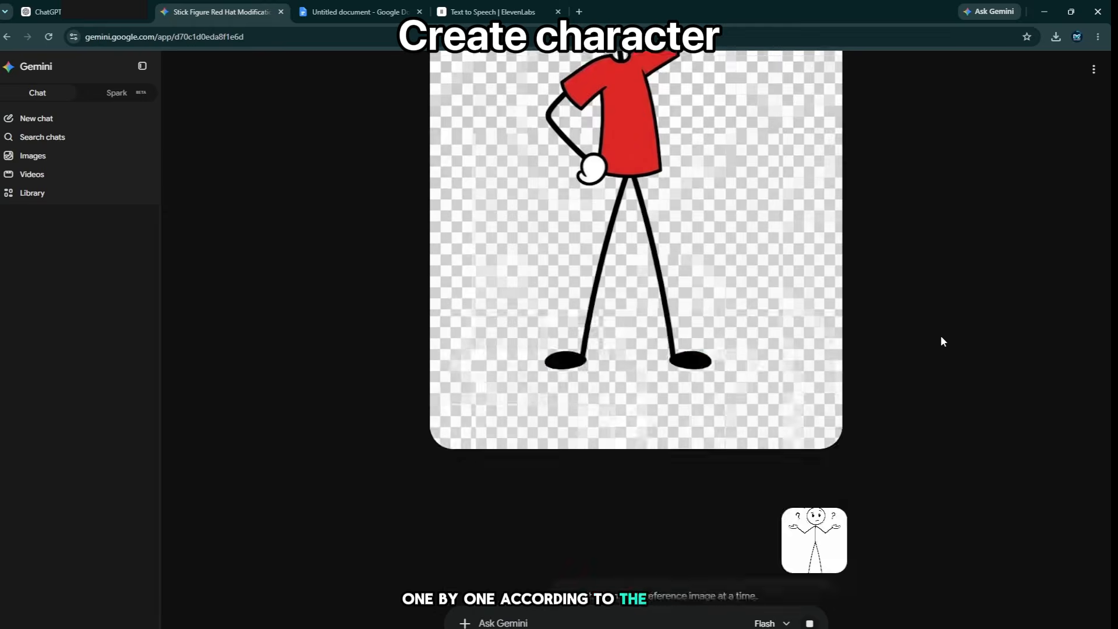
# Save the generated red-capped character image as a JPG in the Sticky Explain folder
pyautogui.scroll(13, 940, 334)
pyautogui.rightClick(603, 264)
pyautogui.click(641, 292)
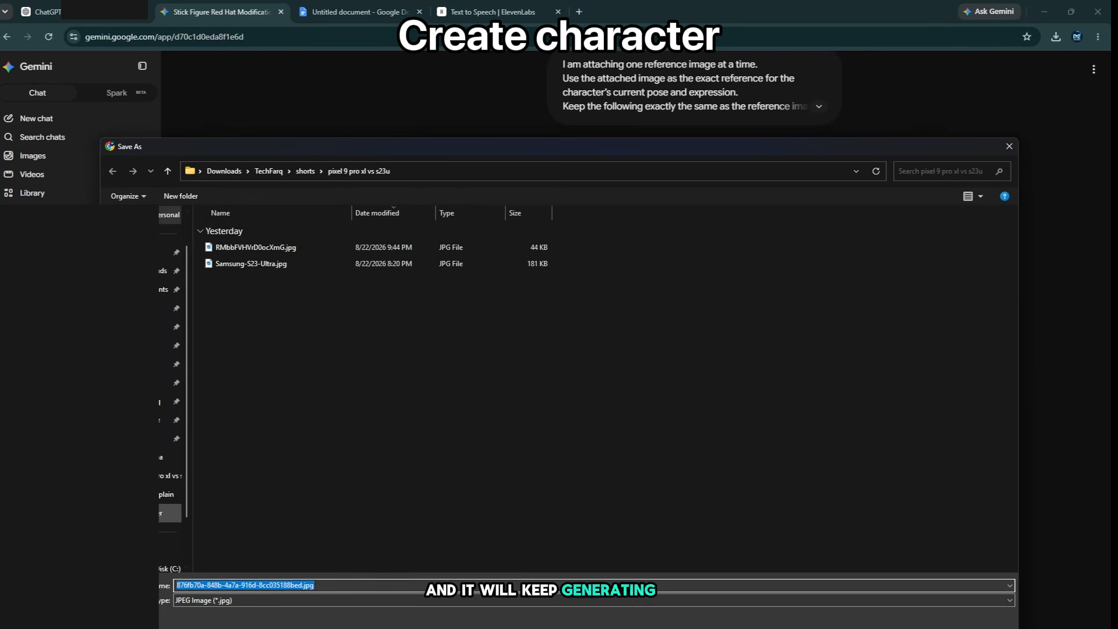
pyautogui.click(166, 252)
pyautogui.doubleClick(233, 242)
pyautogui.click(359, 602)
pyautogui.moveTo(366, 146); pyautogui.dragTo(409, 131)
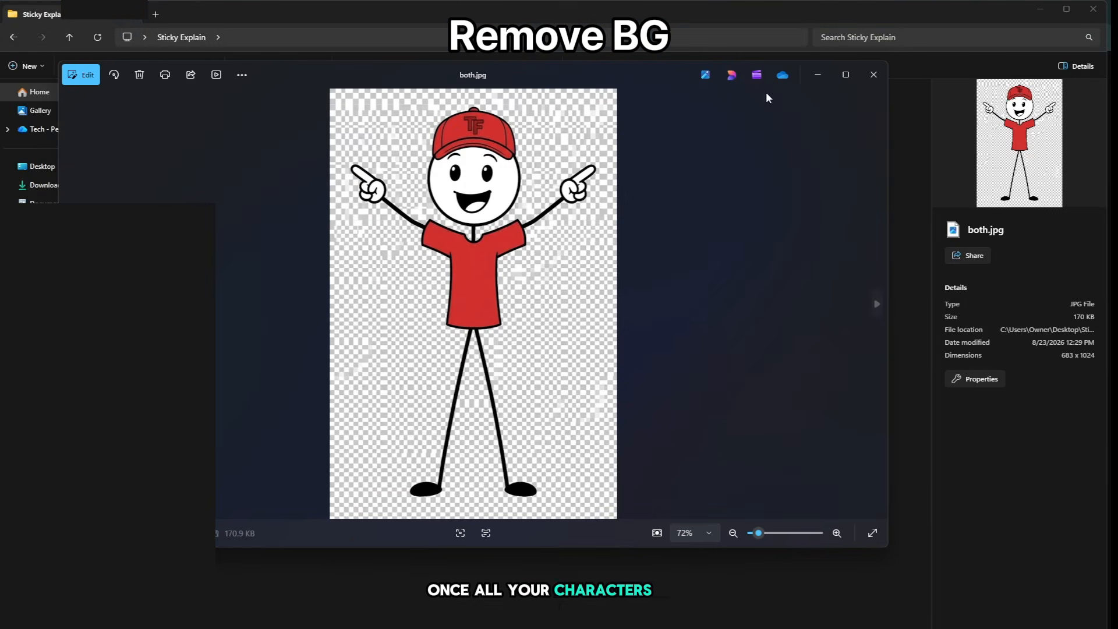
# Try to remove the background of both.jpg in the Photos editor, reset it and close the editor
pyautogui.click(69, 82)
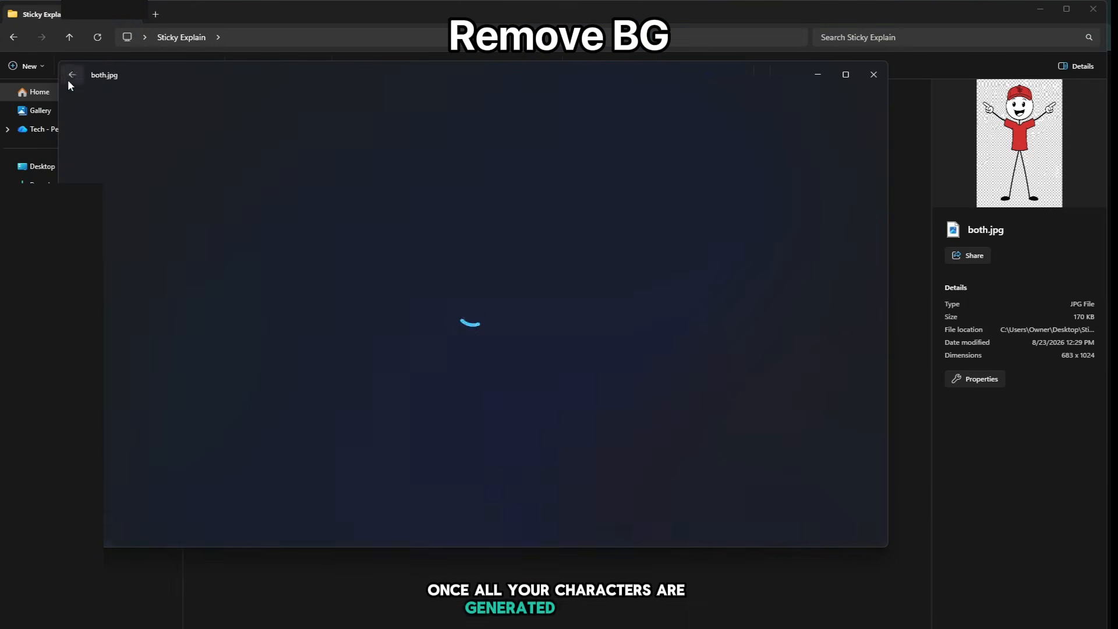
pyautogui.click(614, 119)
pyautogui.click(821, 197)
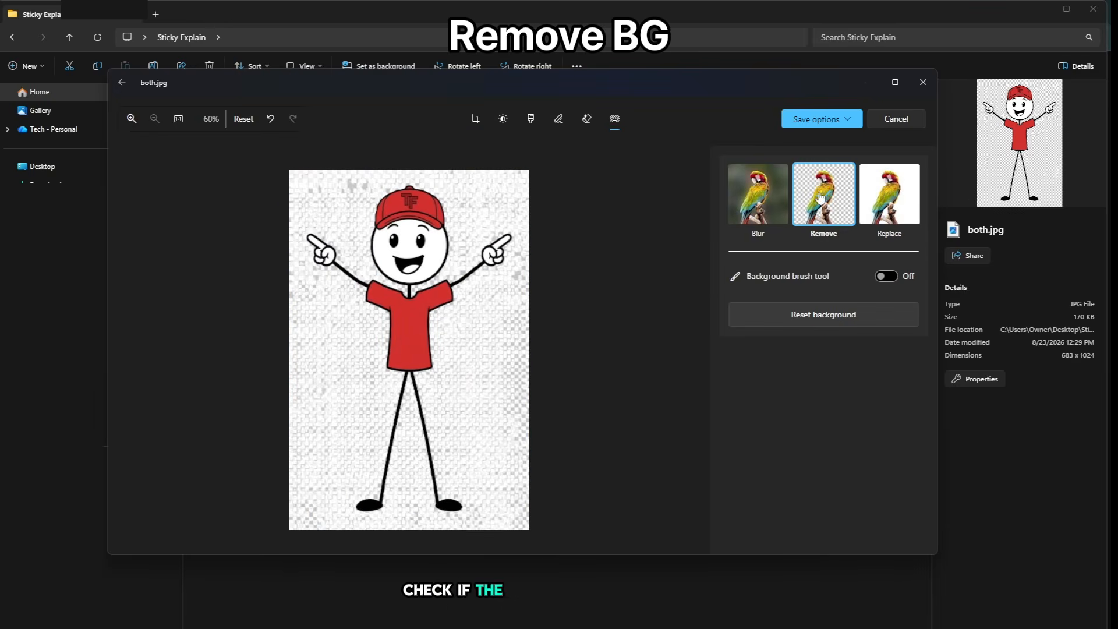
pyautogui.click(886, 277)
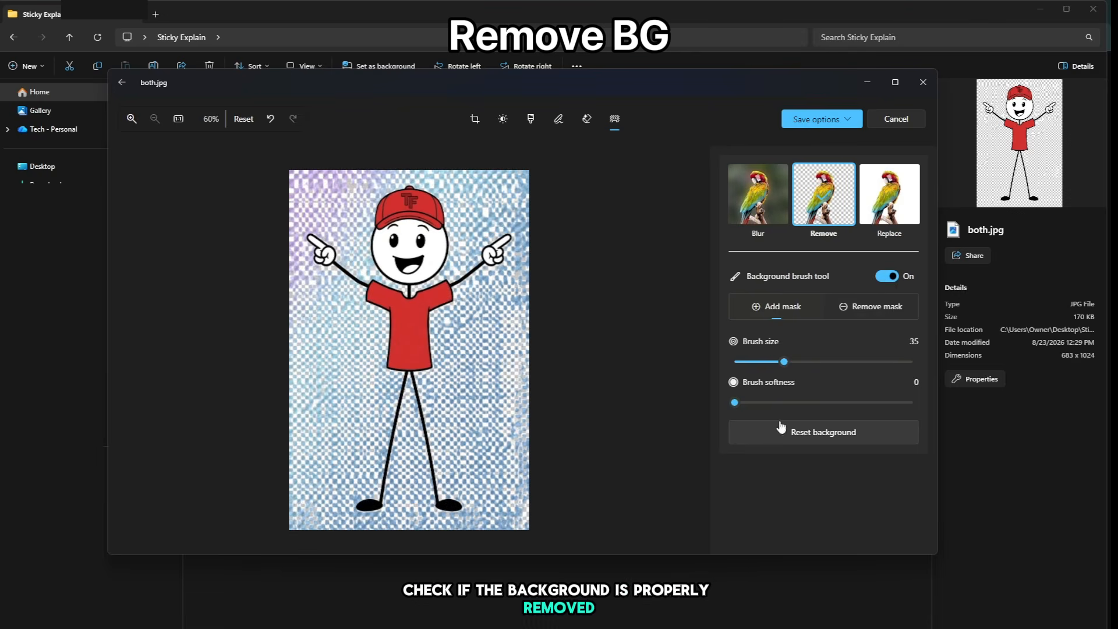
pyautogui.click(887, 276)
pyautogui.click(841, 317)
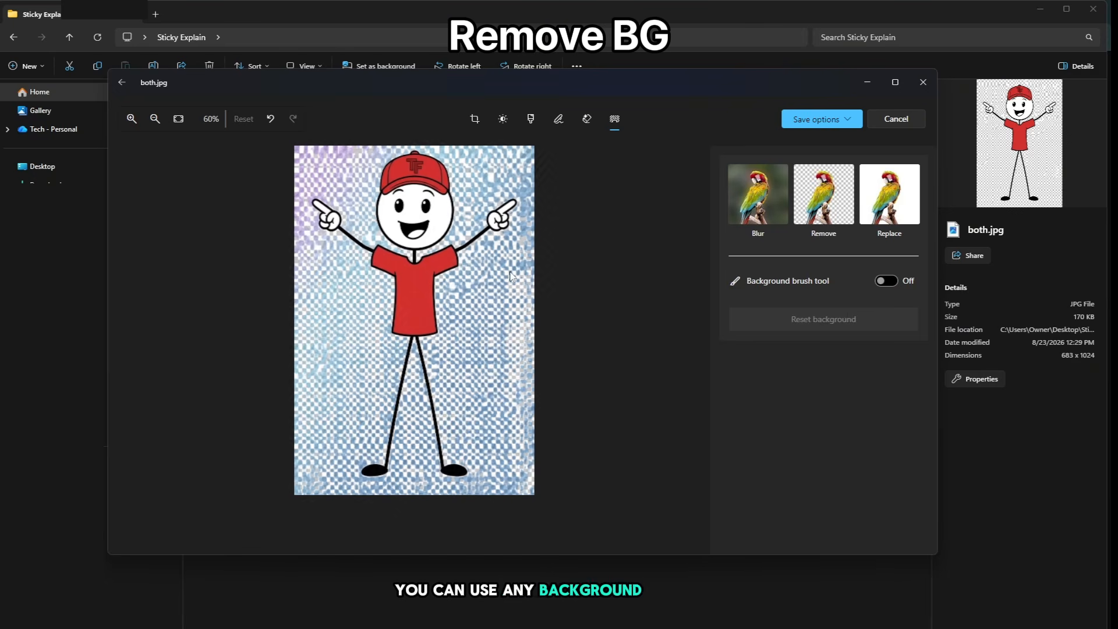
pyautogui.click(923, 82)
pyautogui.click(923, 81)
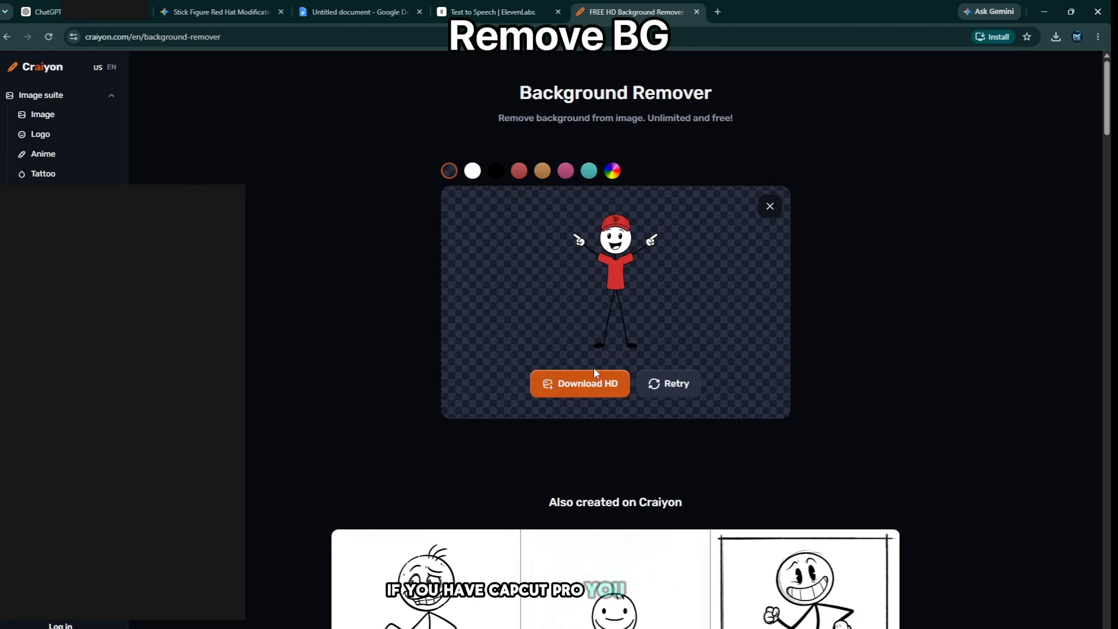
# Download the HD cutout of the both-hands pose in Craiyon's Background Remover, then process explain.jpg and download its cutout too
pyautogui.click(594, 378)
pyautogui.click(769, 207)
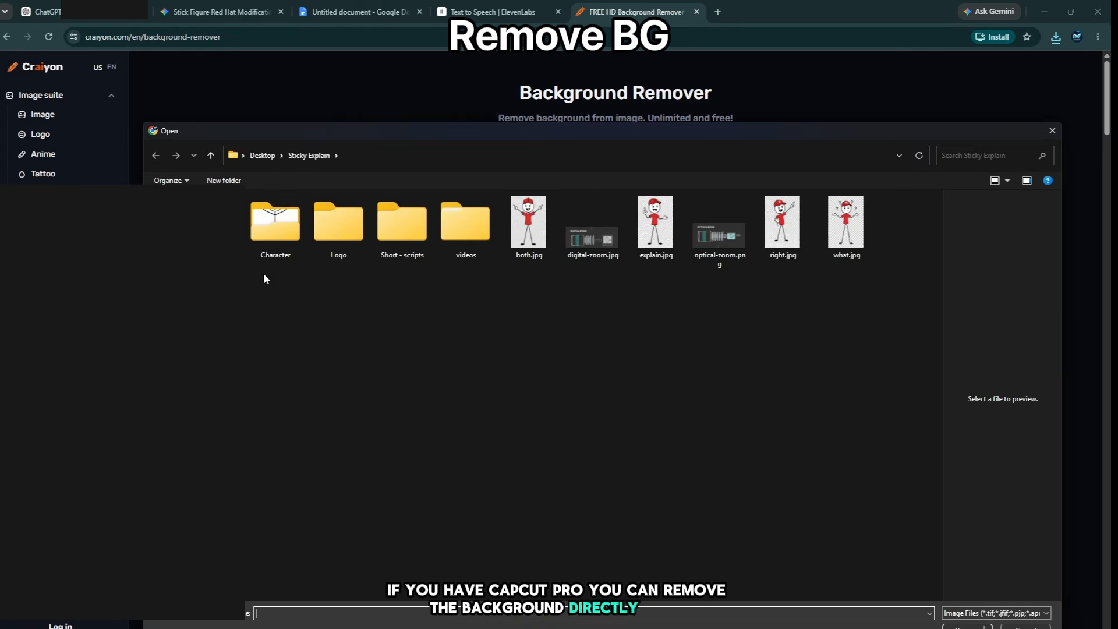
pyautogui.doubleClick(655, 221)
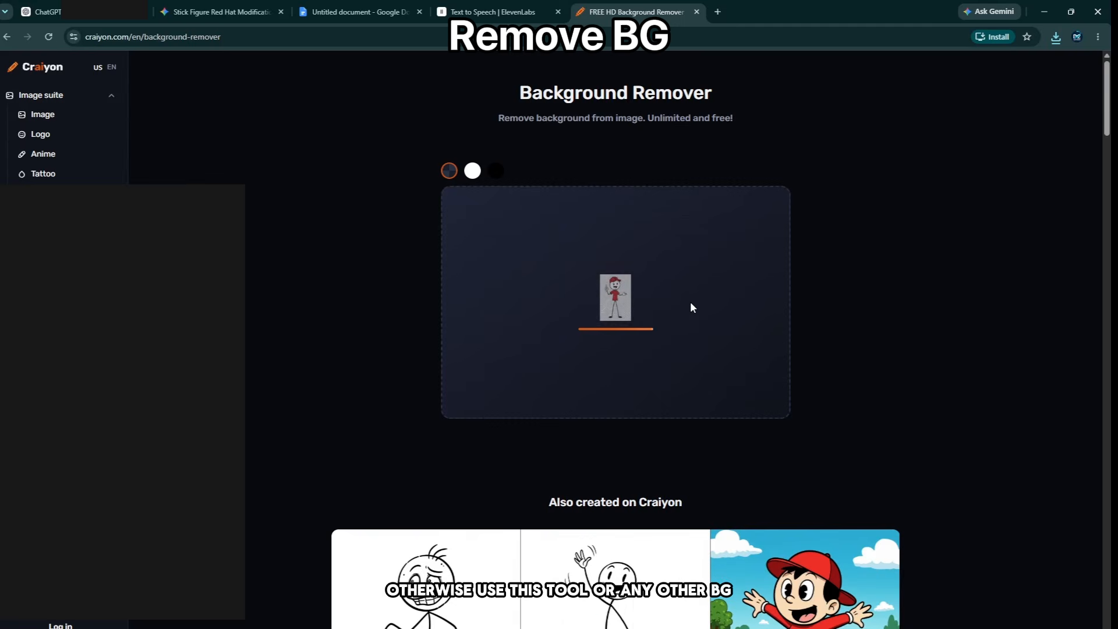
pyautogui.click(582, 382)
pyautogui.click(769, 206)
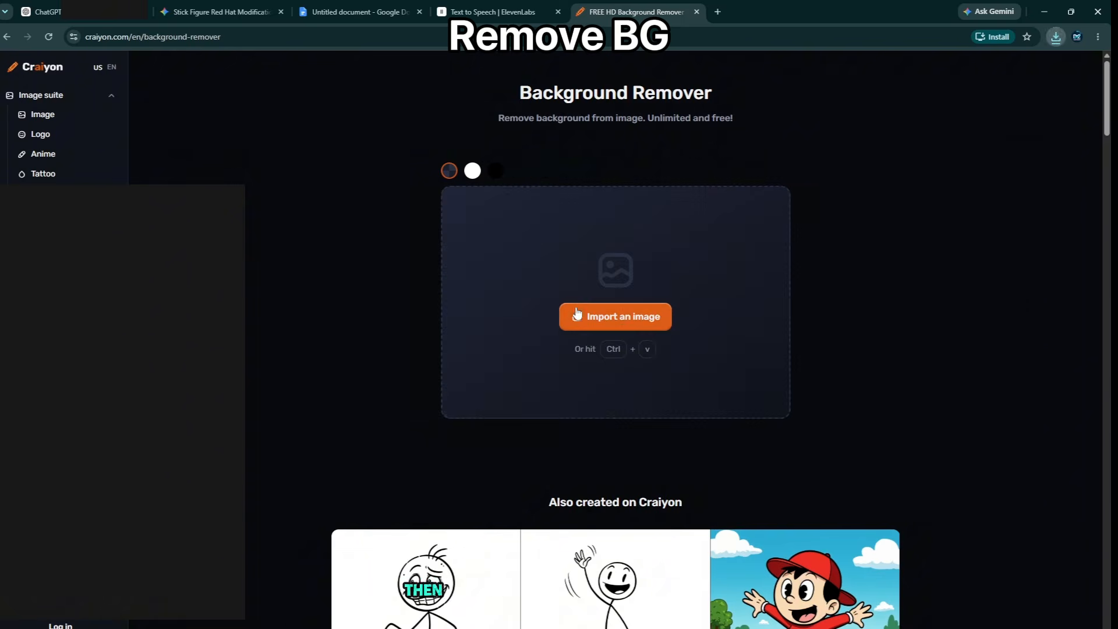
# Import the right-pointing character pose into Craiyon's Background Remover for background removal
pyautogui.click(576, 313)
pyautogui.click(783, 224)
pyautogui.click(955, 627)
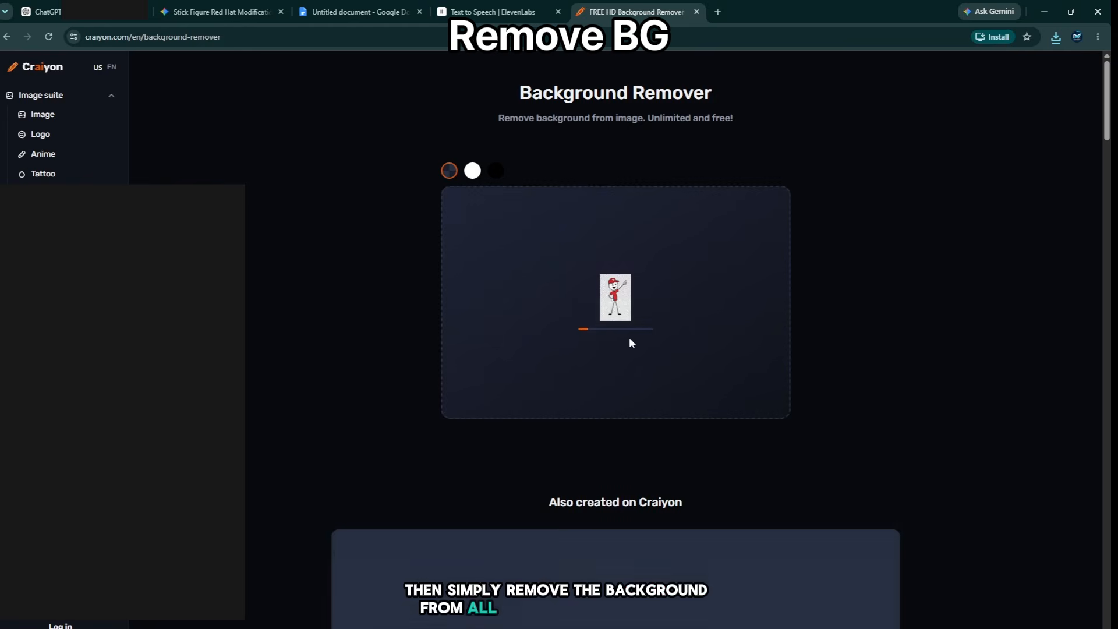
# Save the left-pointing character image from the Gemini chat
pyautogui.rightClick(636, 290)
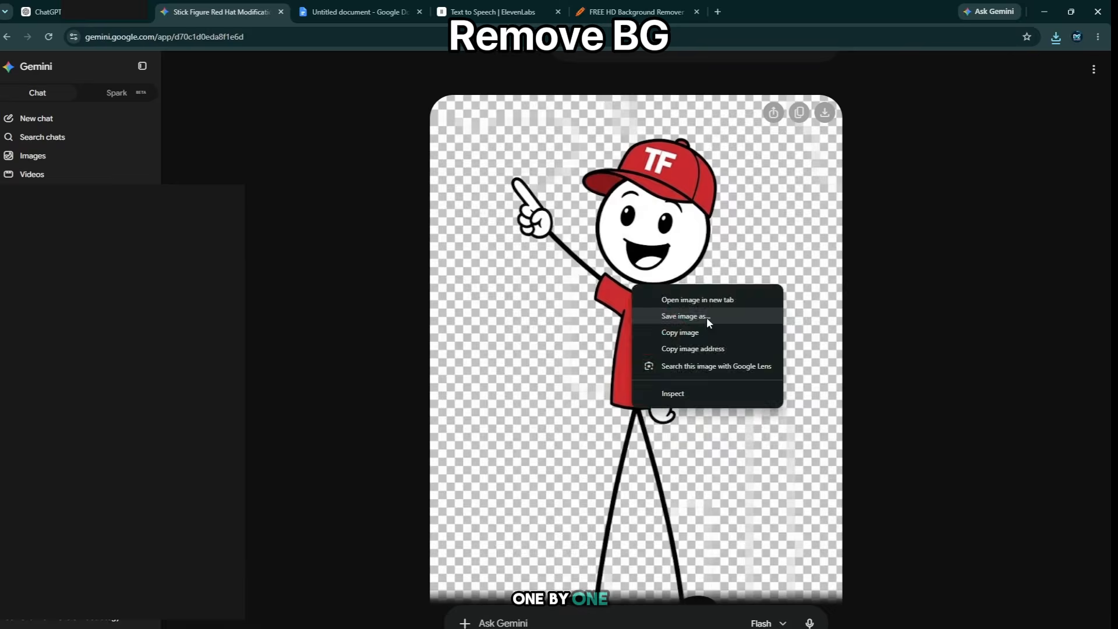
pyautogui.click(707, 317)
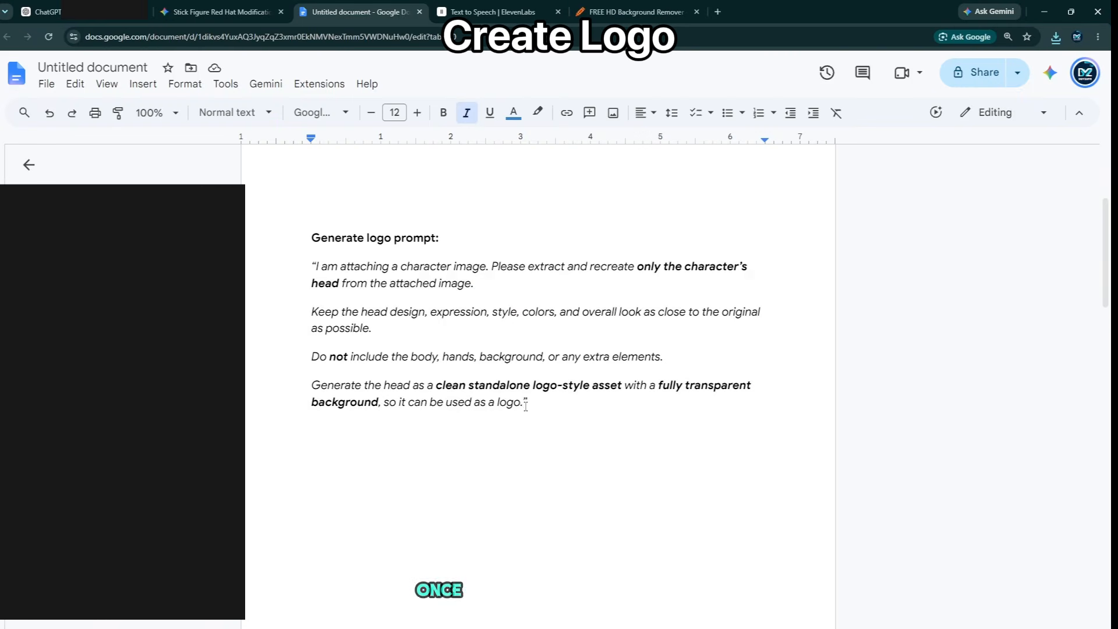
# Copy the logo generation prompt from the Google Docs document and paste it into the Gemini chat prompt
pyautogui.moveTo(526, 403); pyautogui.dragTo(309, 266)
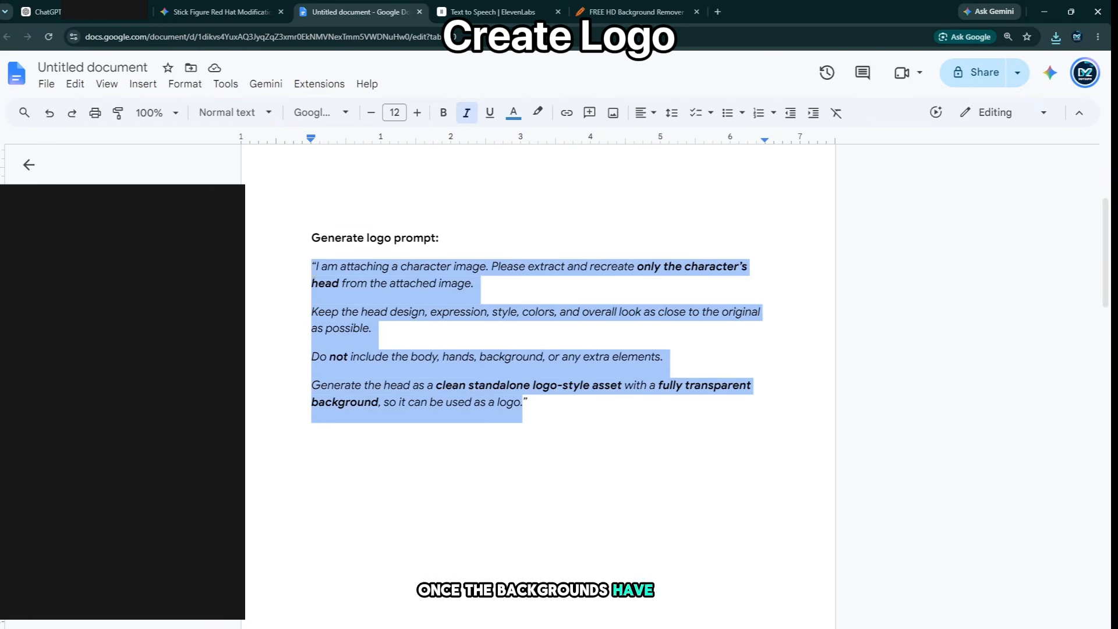
pyautogui.click(262, 6)
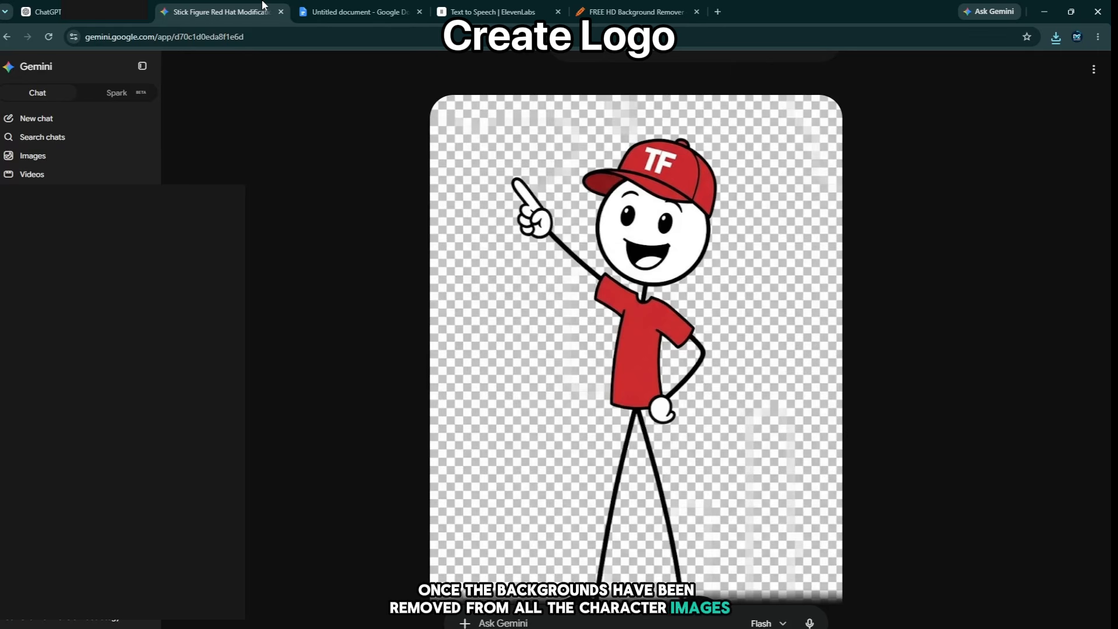
pyautogui.click(498, 622)
pyautogui.hotkey('ctrl', 'v')
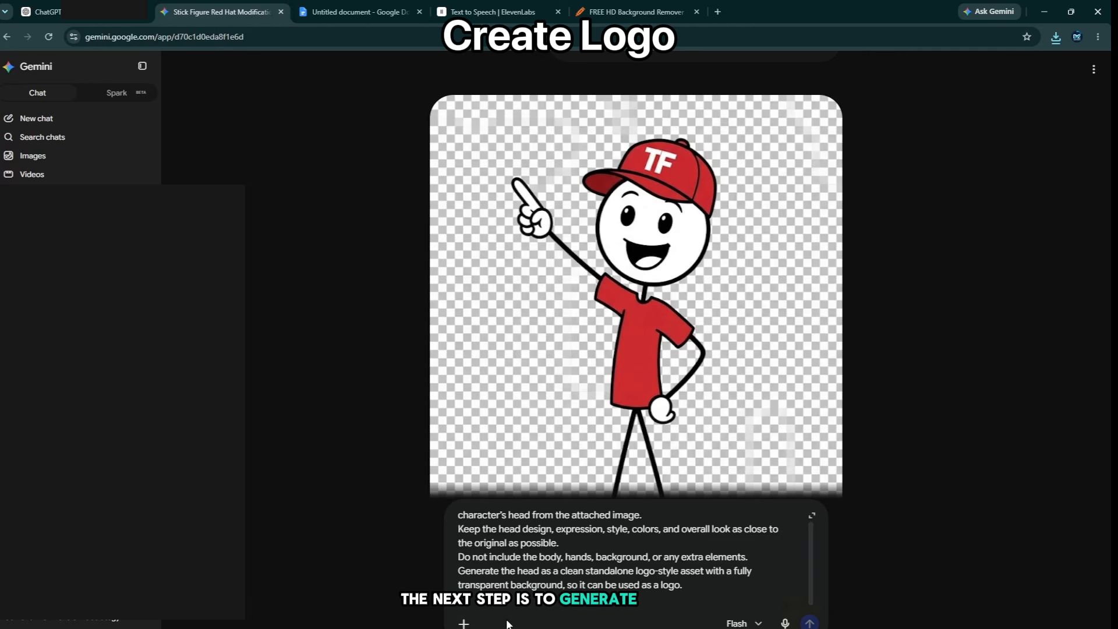
# Attach explain.jpg from the Sticky Explain folder to the logo prompt and send the request
pyautogui.click(464, 623)
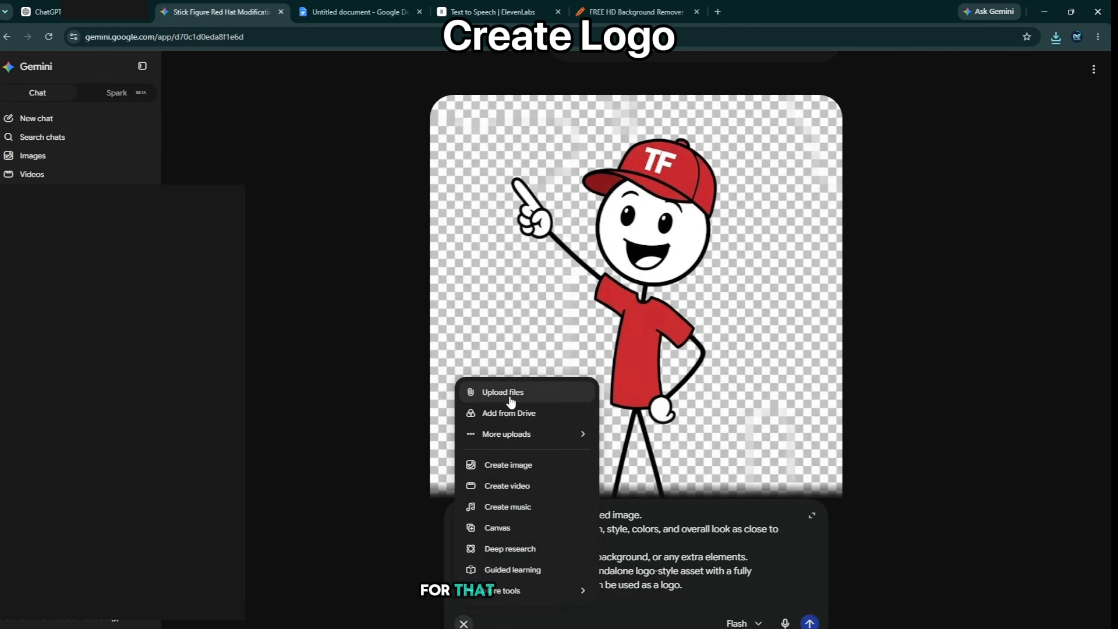
pyautogui.click(568, 389)
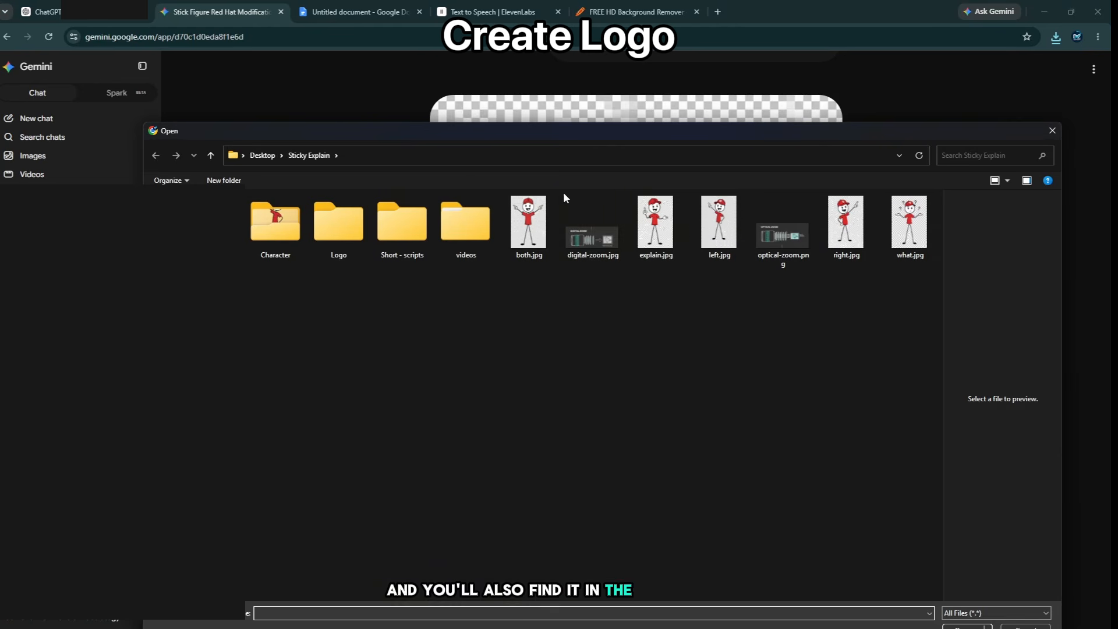
pyautogui.click(656, 224)
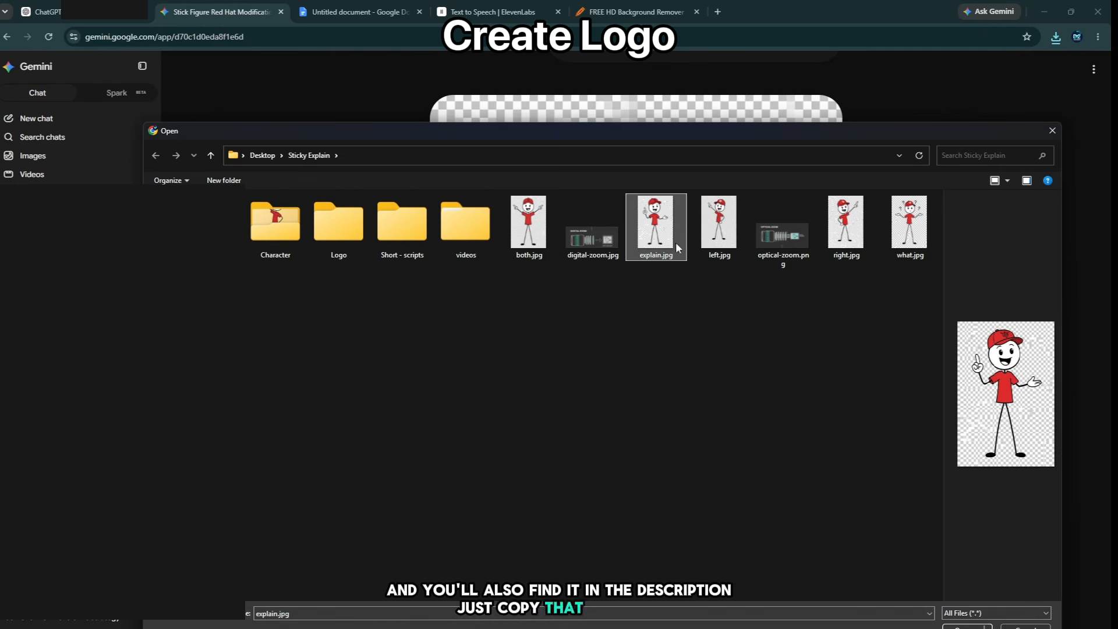
pyautogui.click(989, 626)
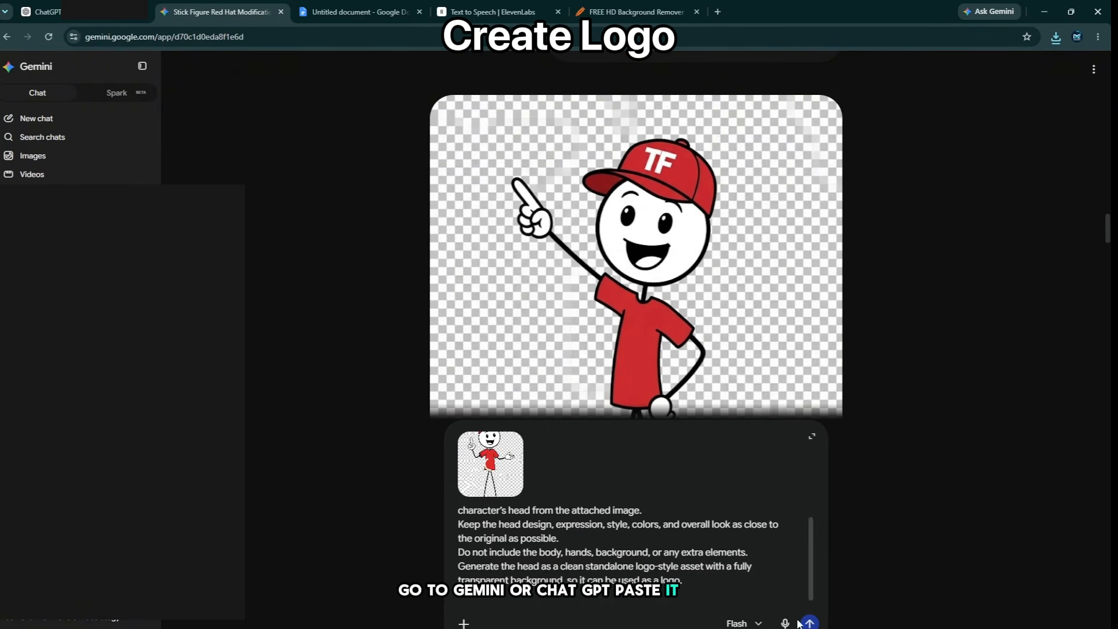
pyautogui.press('Return')
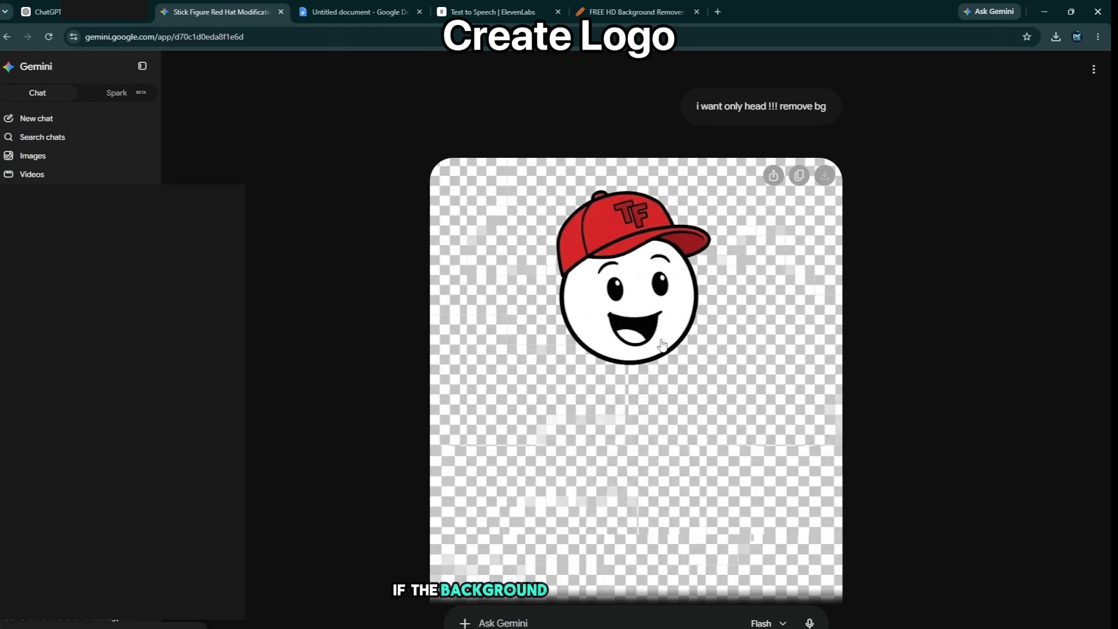
# Switch to Craiyon's Background Remover, clear the left-pointing cutout and start importing another image
pyautogui.click(635, 11)
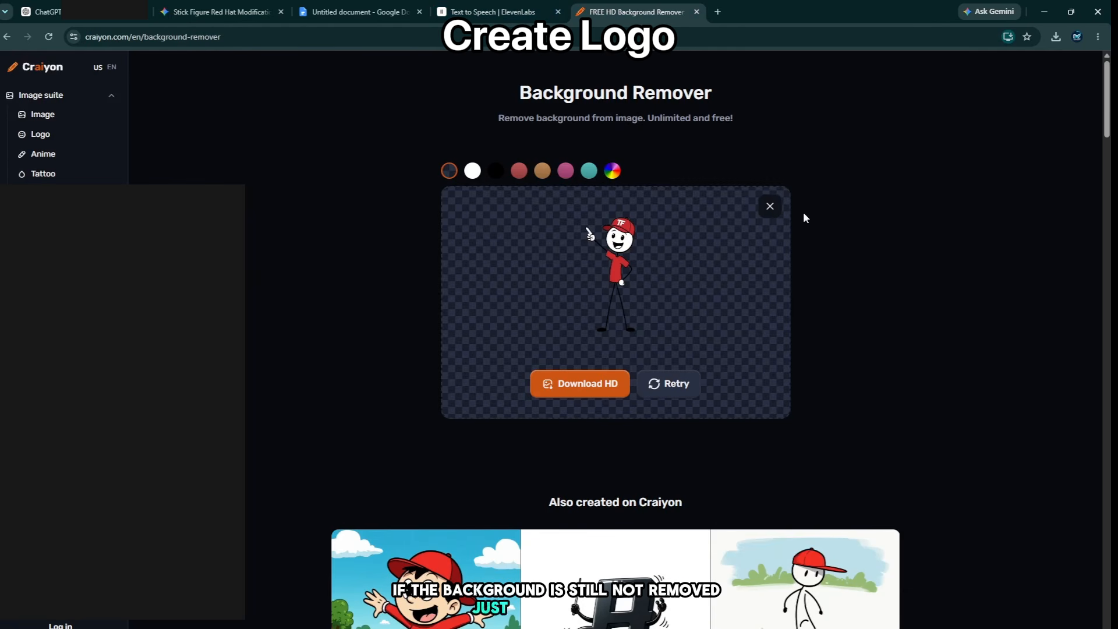
pyautogui.click(770, 206)
pyautogui.click(612, 321)
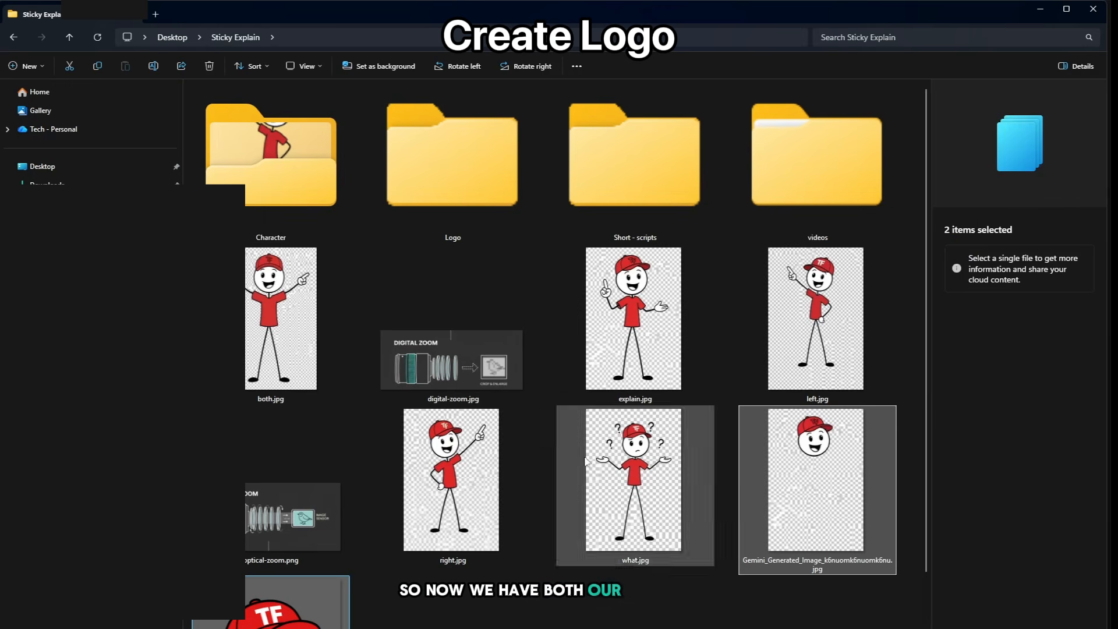
pyautogui.scroll(-1, 645, 521)
pyautogui.click(644, 525)
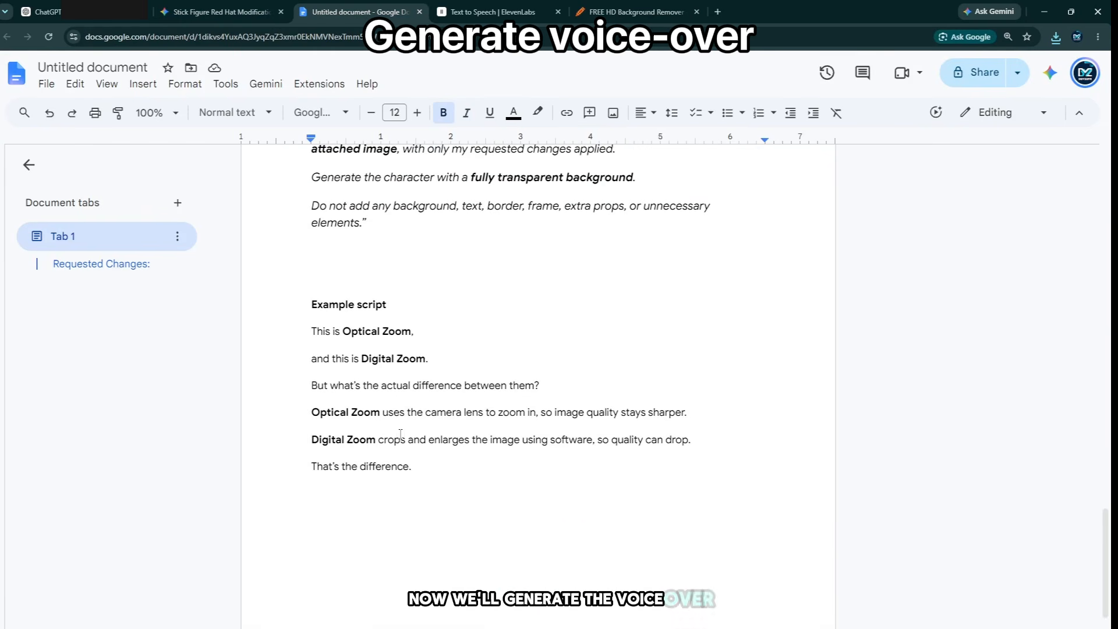
# Copy the example script about Optical Zoom and Digital Zoom from the document and switch to ElevenLabs Text to Speech
pyautogui.moveTo(413, 467); pyautogui.dragTo(268, 333)
pyautogui.hotkey('ctrl', 'c')
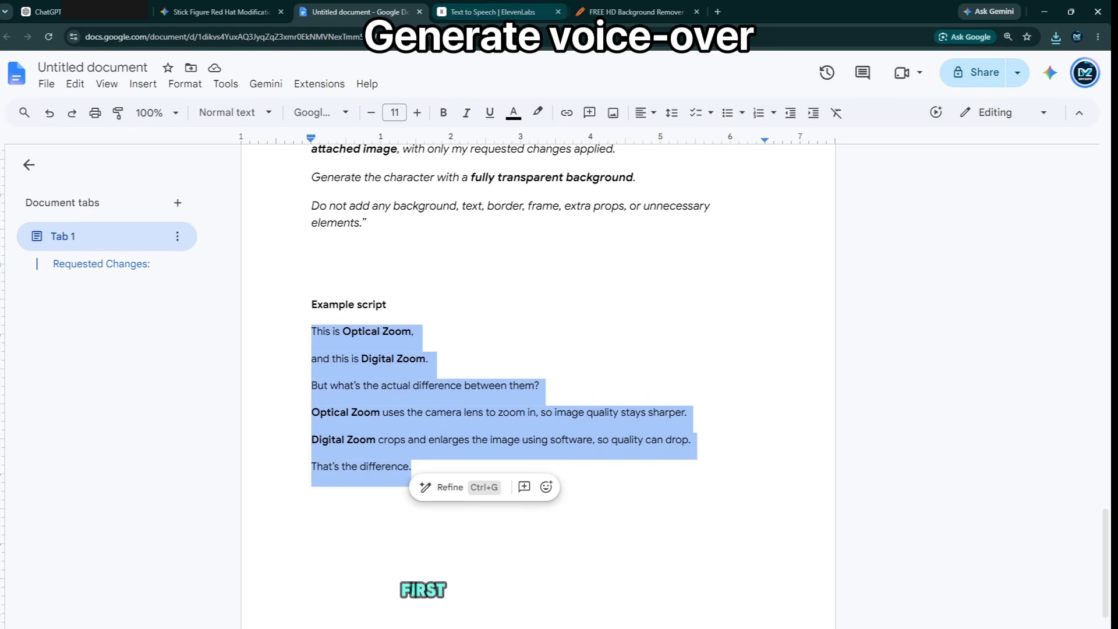
pyautogui.click(538, 334)
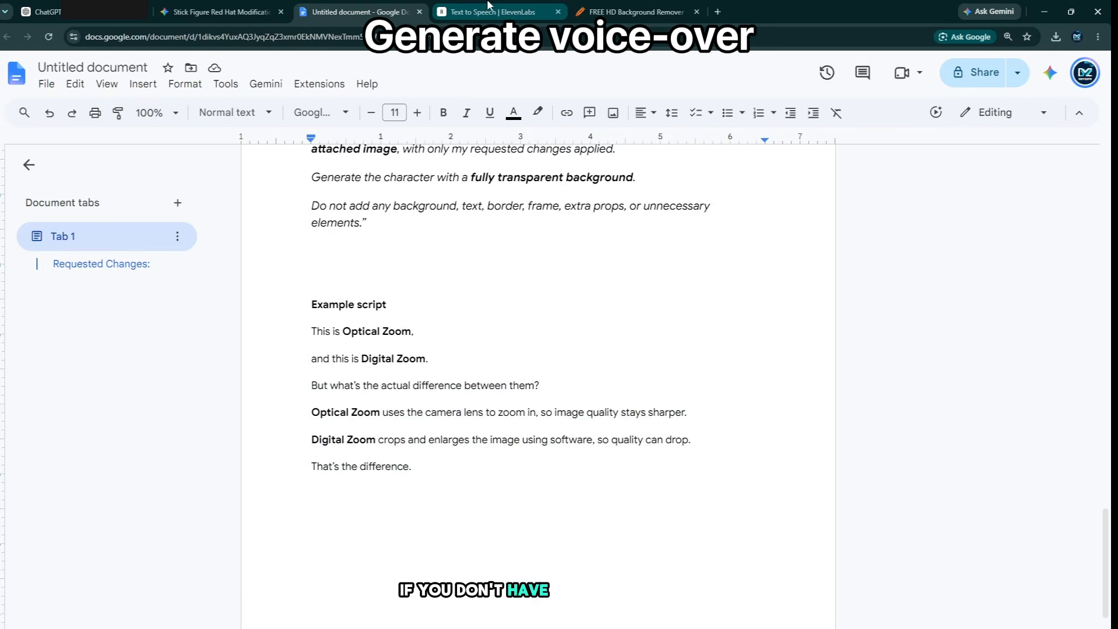
pyautogui.click(517, 16)
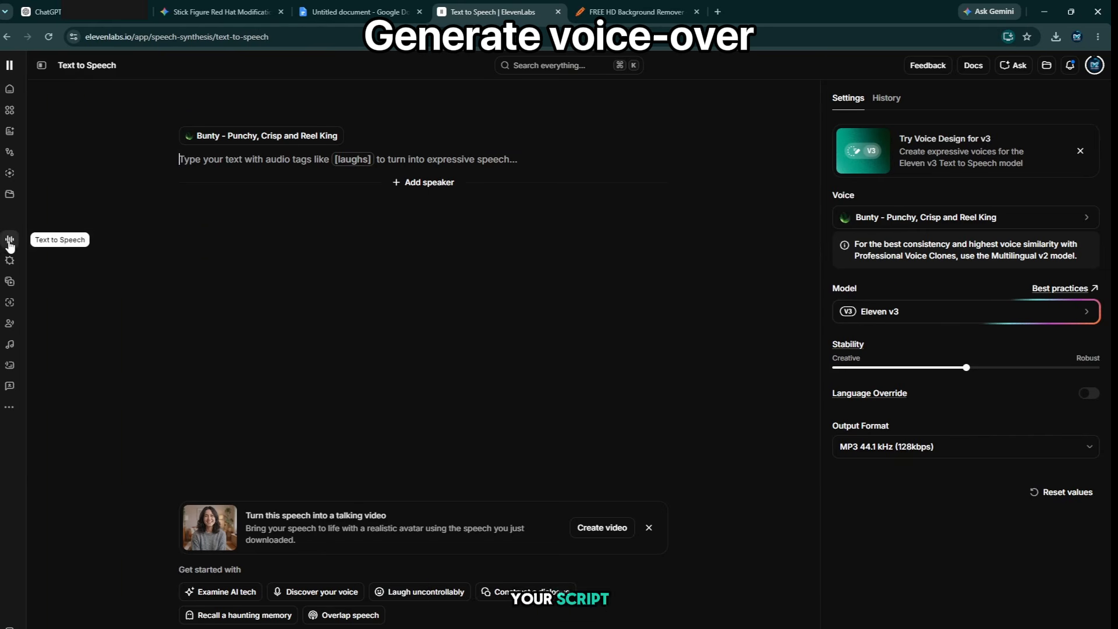
# Generate speech from the pasted zoom script with the Bunty voice and Eleven v3 model, and pause Generation 2's playback
pyautogui.click(949, 224)
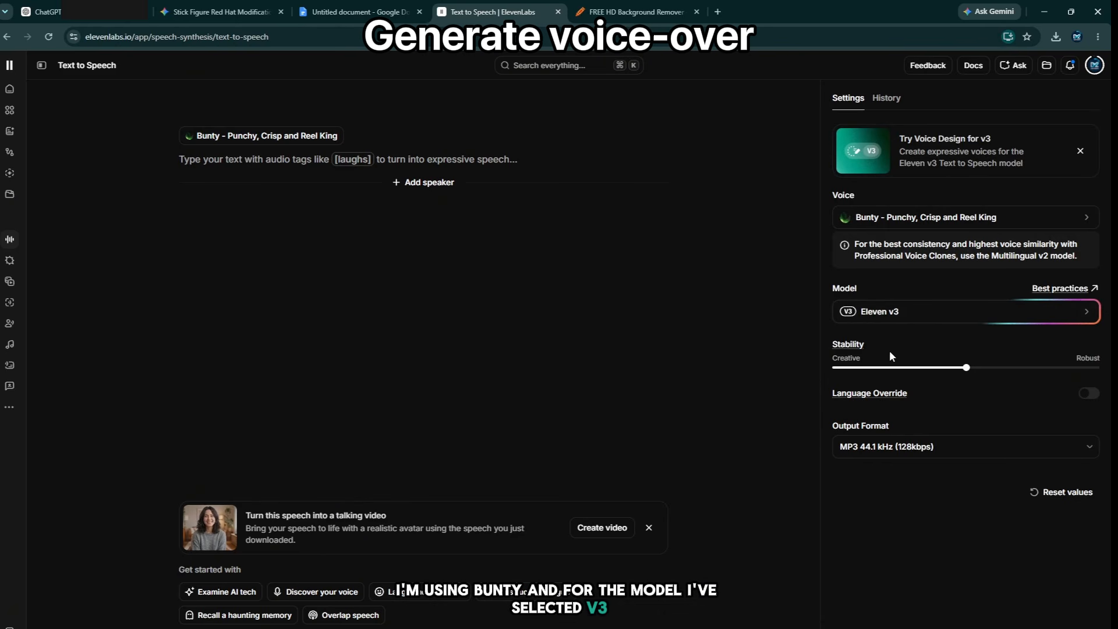
pyautogui.hotkey('ctrl', 'v')
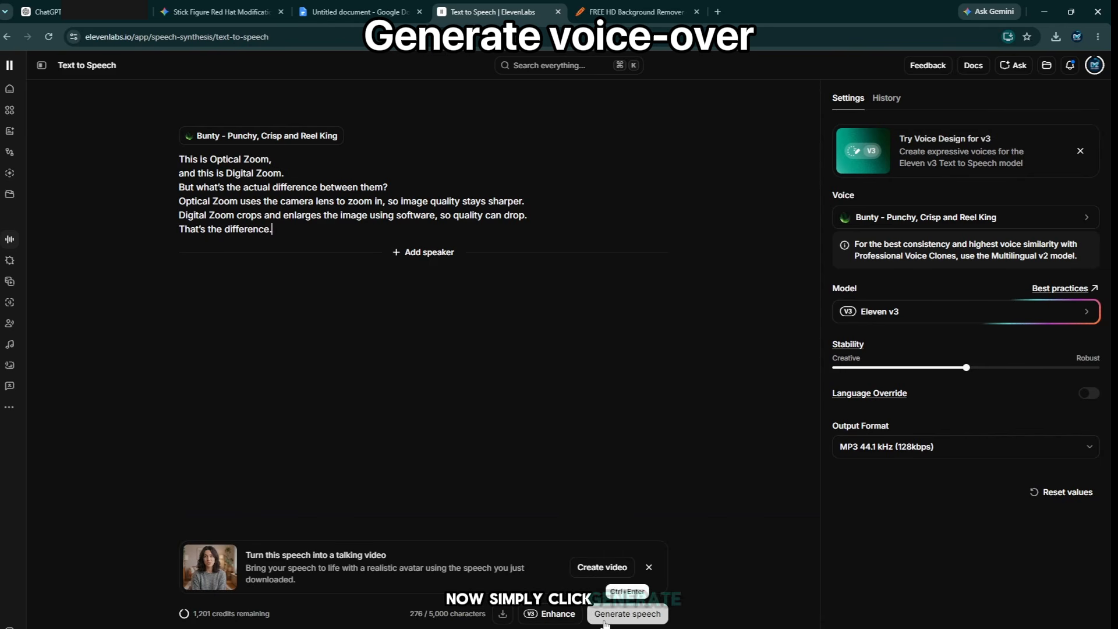
pyautogui.click(606, 618)
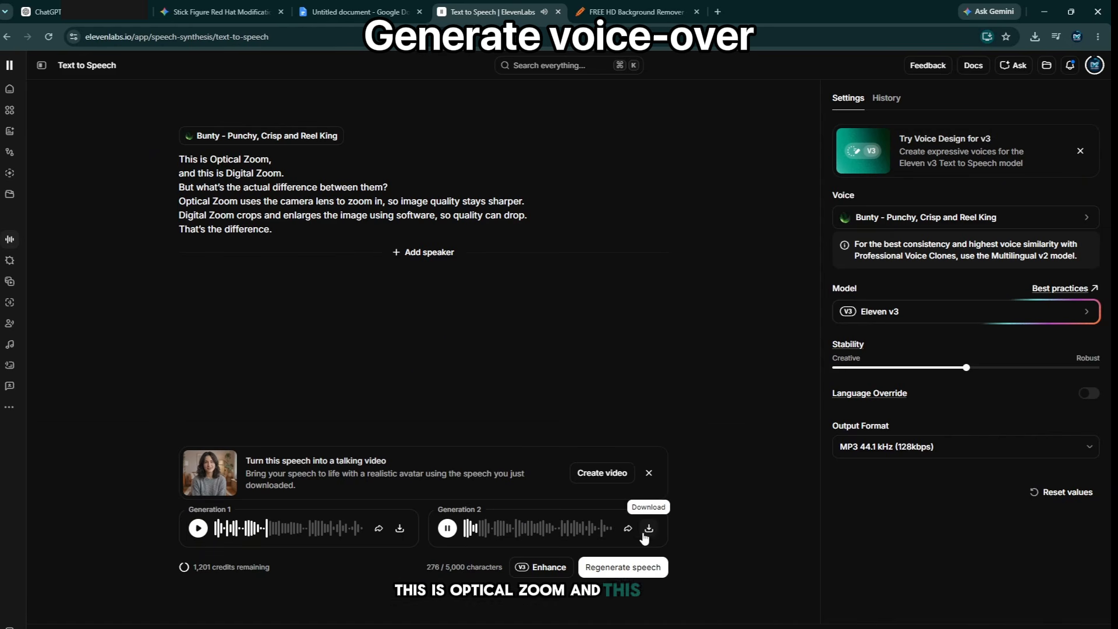
pyautogui.click(447, 531)
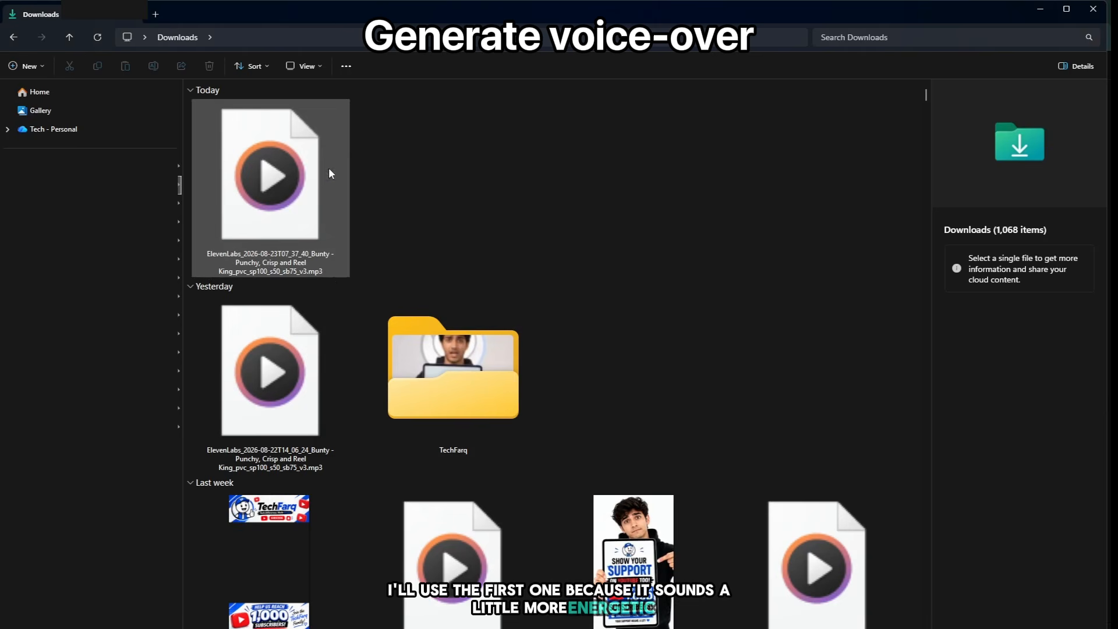
# Cut the newest ElevenLabs voice-over MP3 in Downloads, then go to the Sticky Explain folder and look into Short - scripts
pyautogui.click(328, 174)
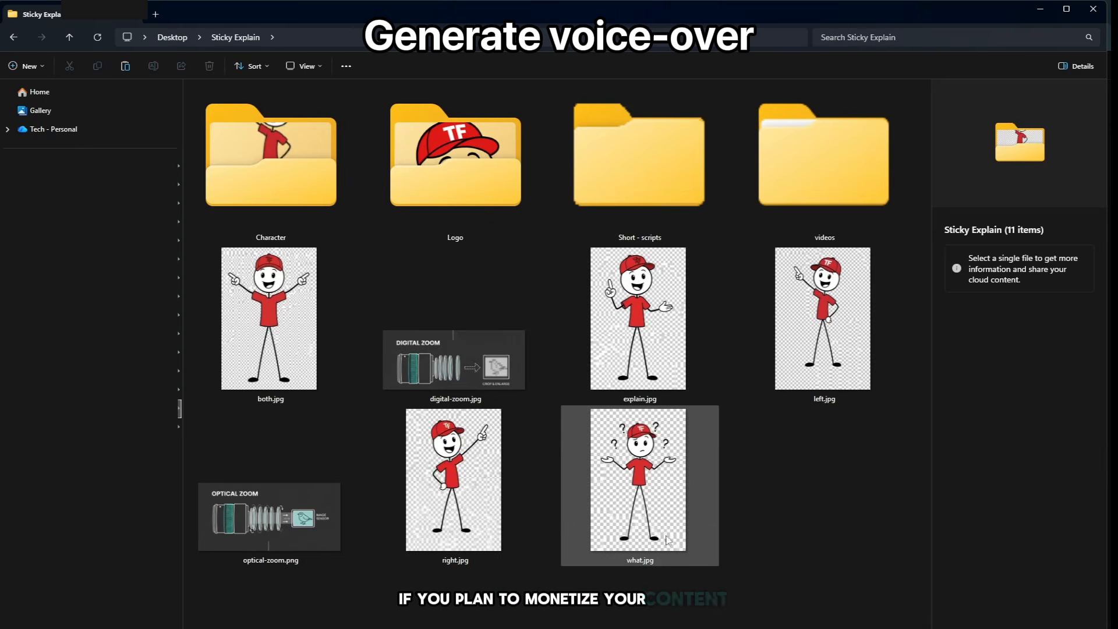
pyautogui.doubleClick(641, 195)
pyautogui.click(13, 35)
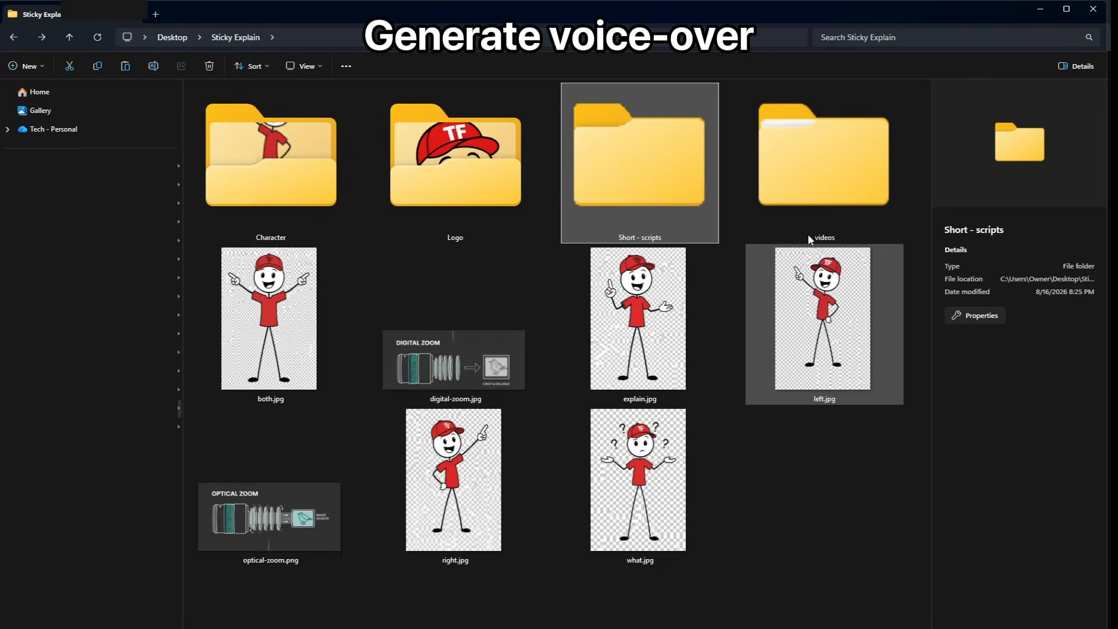
# Create a folder named "optical vs digital zoom" inside videos > short and move the voice-over MP3 into it
pyautogui.doubleClick(811, 237)
pyautogui.doubleClick(239, 116)
pyautogui.rightClick(272, 177)
pyautogui.moveTo(373, 302)
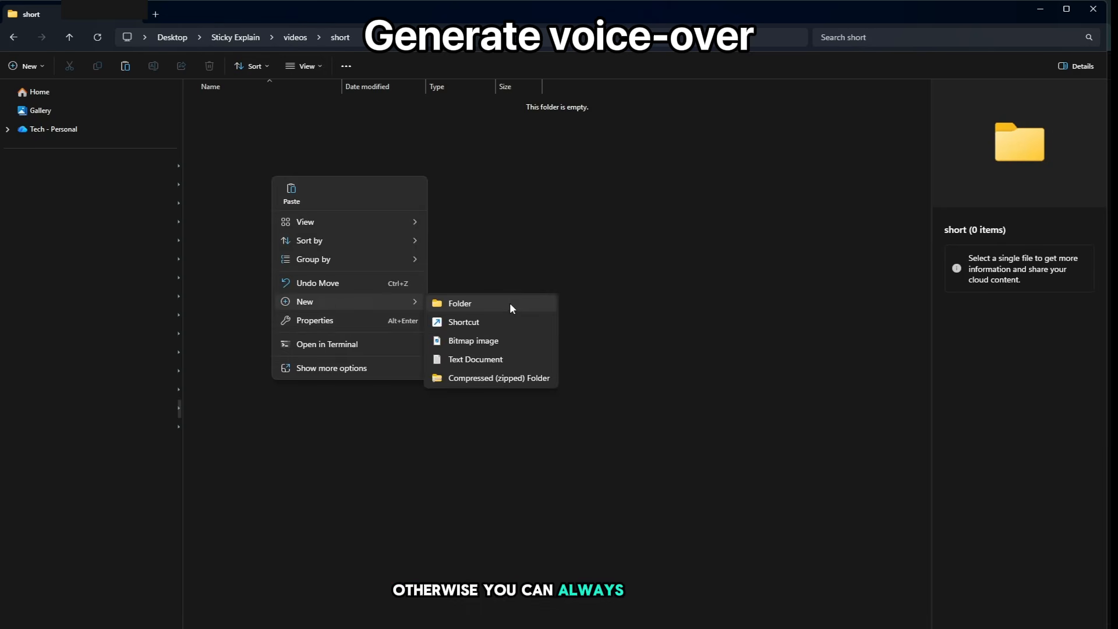
pyautogui.click(509, 302)
pyautogui.write('optical ')
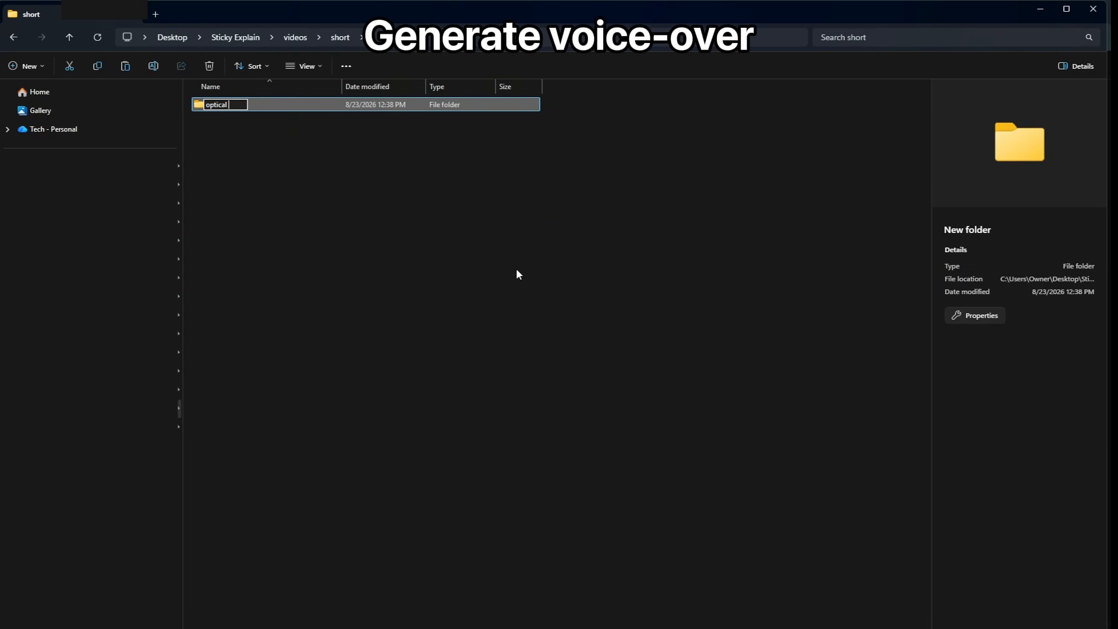
pyautogui.write('vs digital zoom')
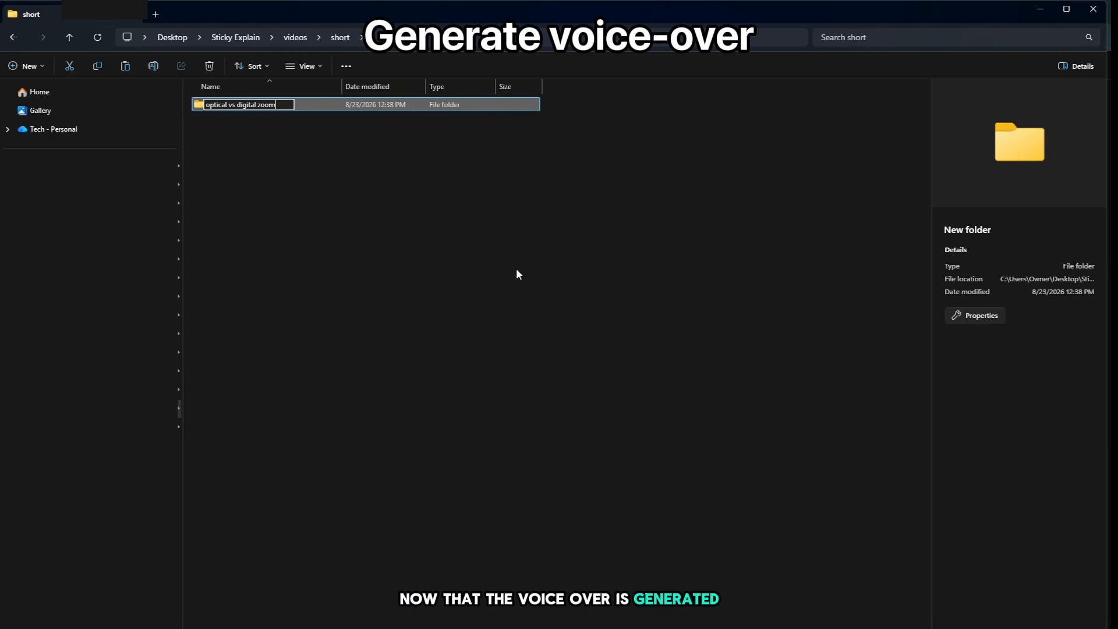
pyautogui.press('Return')
pyautogui.doubleClick(356, 102)
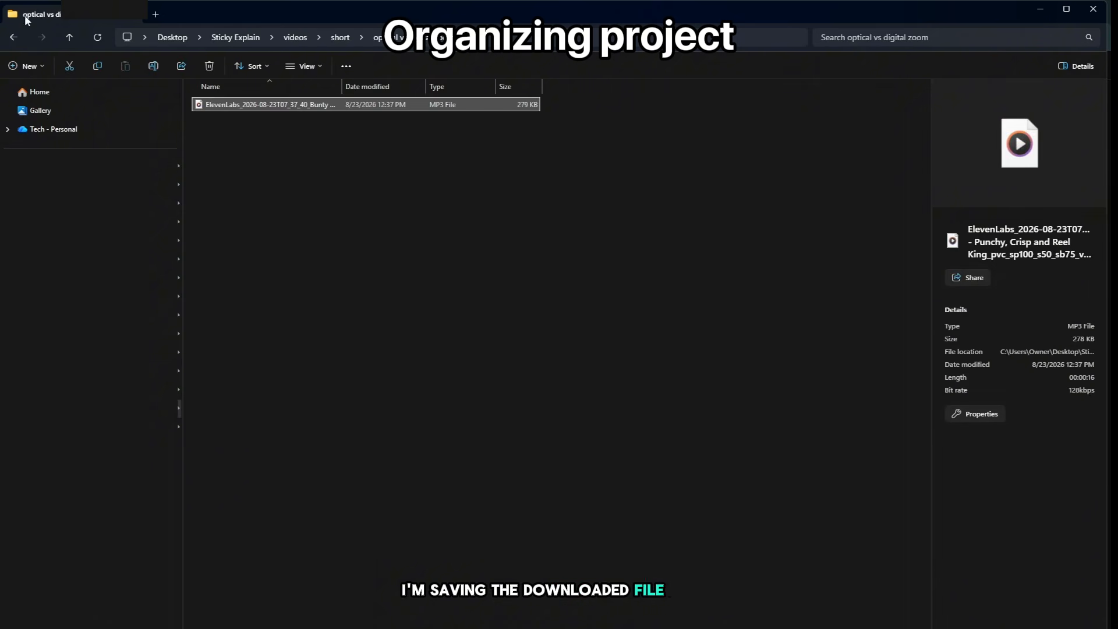
# Move digital-zoom.jpg and optical-zoom.png from Sticky Explain into the "optical vs digital zoom" folder under videos > short
pyautogui.click(340, 37)
pyautogui.click(235, 37)
pyautogui.click(448, 365)
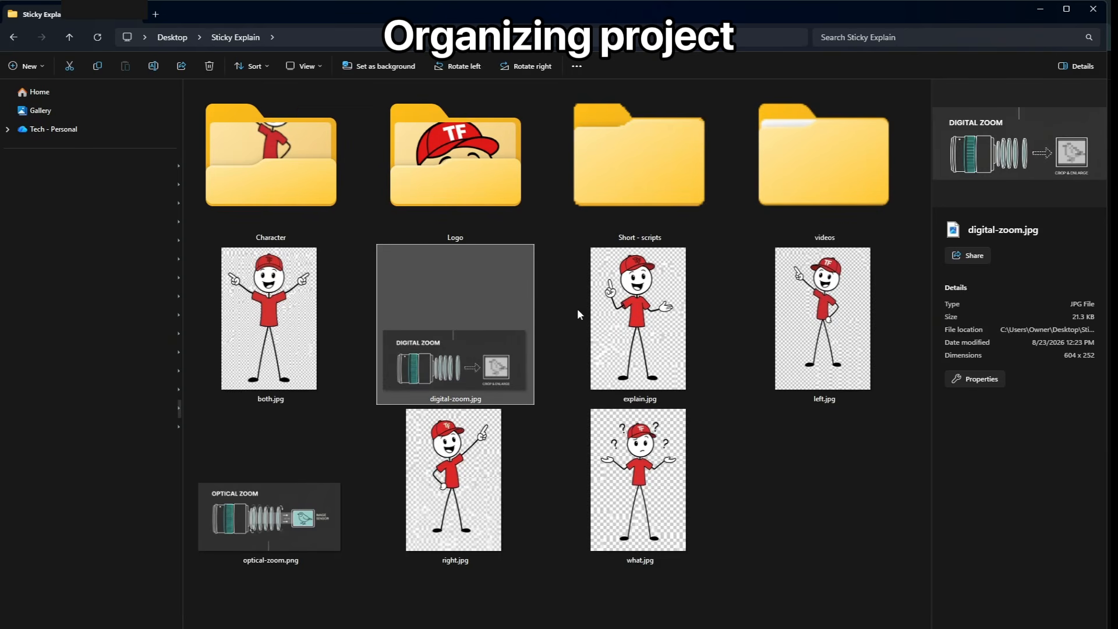
pyautogui.keyDown('ctrl'); pyautogui.click(281, 529); pyautogui.keyUp('ctrl')
pyautogui.doubleClick(795, 169)
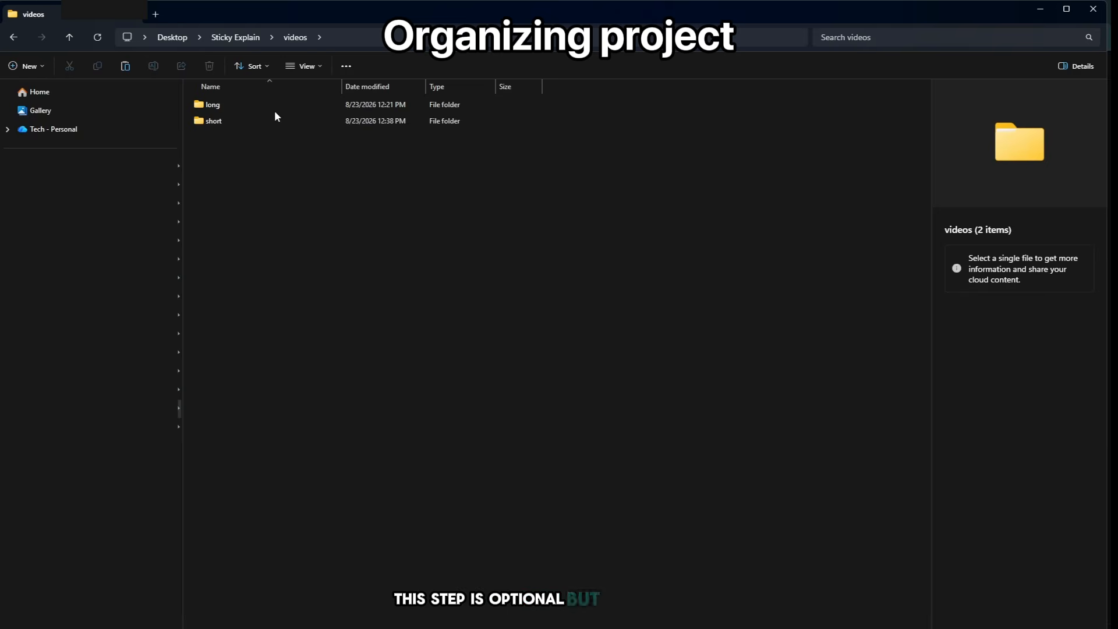
pyautogui.doubleClick(254, 121)
pyautogui.doubleClick(285, 104)
pyautogui.hotkey('ctrl', 'v')
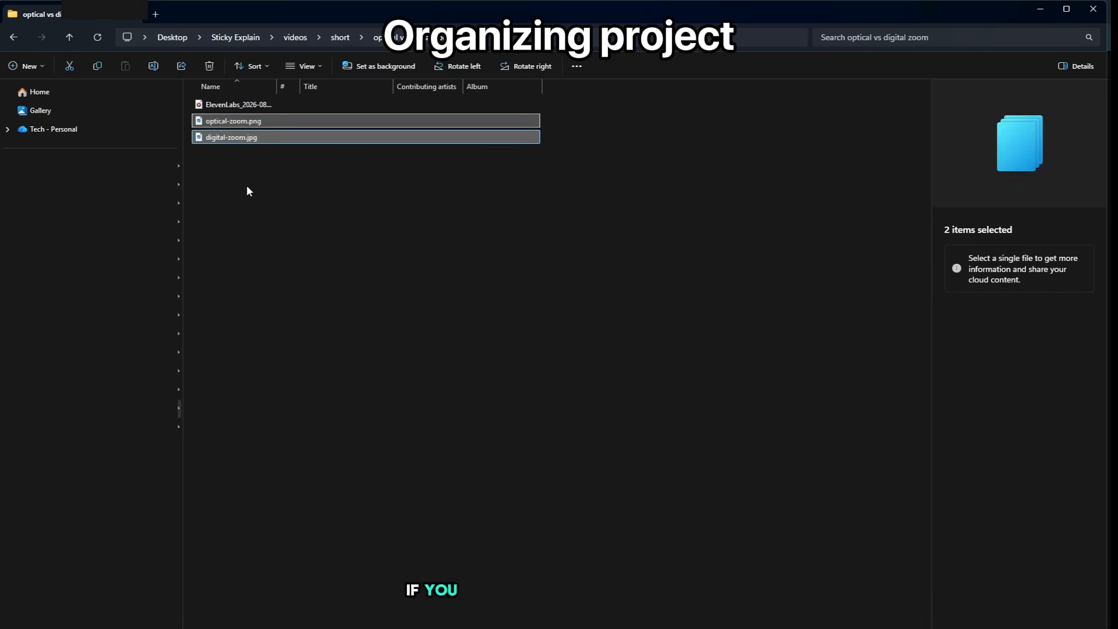
pyautogui.click(572, 216)
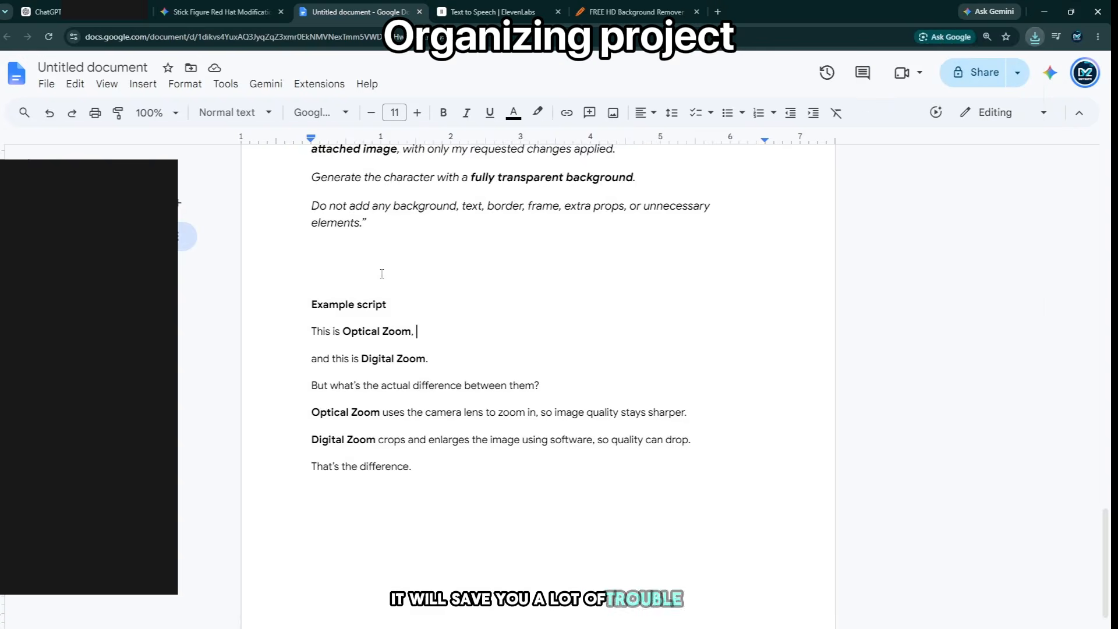
# Copy the green (done) label from Select a Niche to Choose a Channel Name in the checklist, without an extra line
pyautogui.scroll(15, 488, 305)
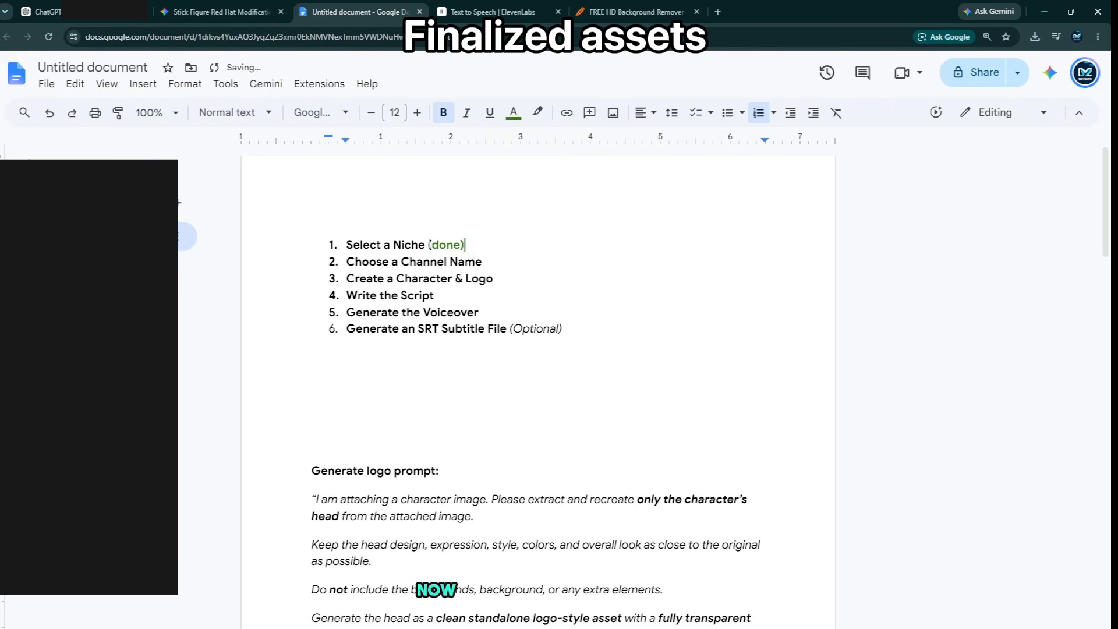
pyautogui.moveTo(428, 244); pyautogui.dragTo(464, 245)
pyautogui.hotkey('ctrl', 'c')
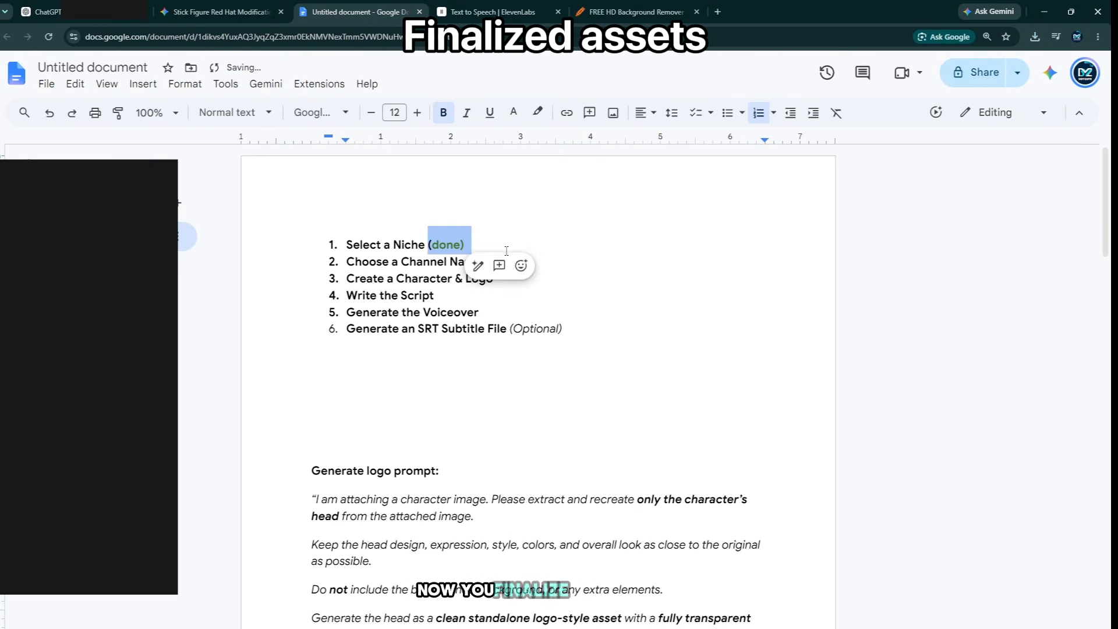
pyautogui.click(516, 257)
pyautogui.hotkey('ctrl', 'v')
pyautogui.press('BackSpace')
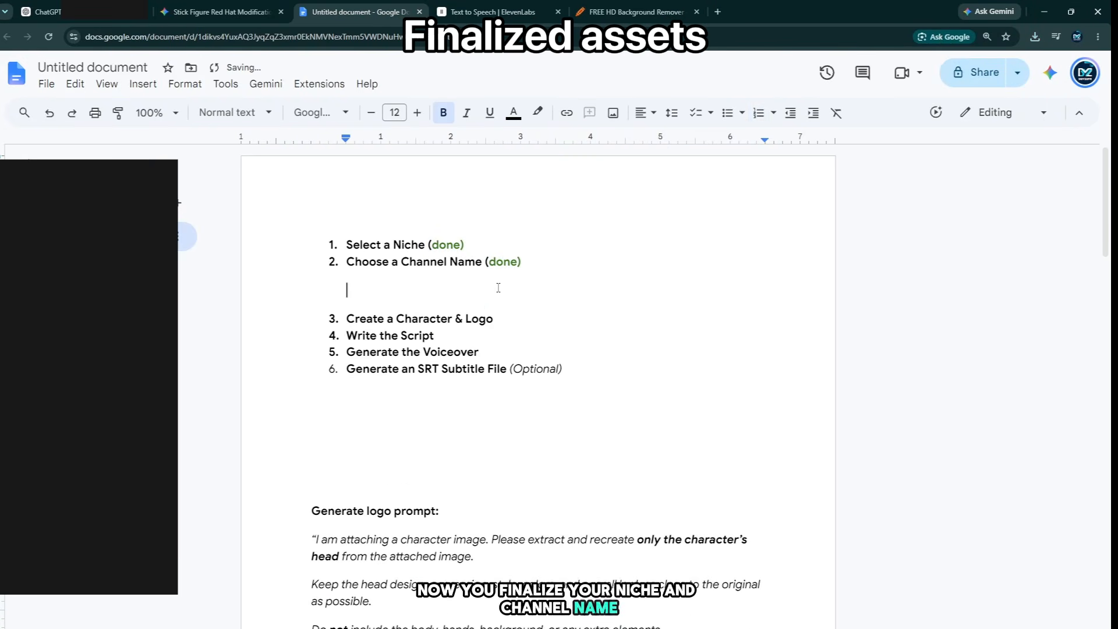
pyautogui.press('BackSpace')
# Copy the green (done) label to the Create a Character & Logo, Write the Script and Generate the Voiceover checklist items
pyautogui.moveTo(486, 263); pyautogui.dragTo(522, 263)
pyautogui.click(532, 284)
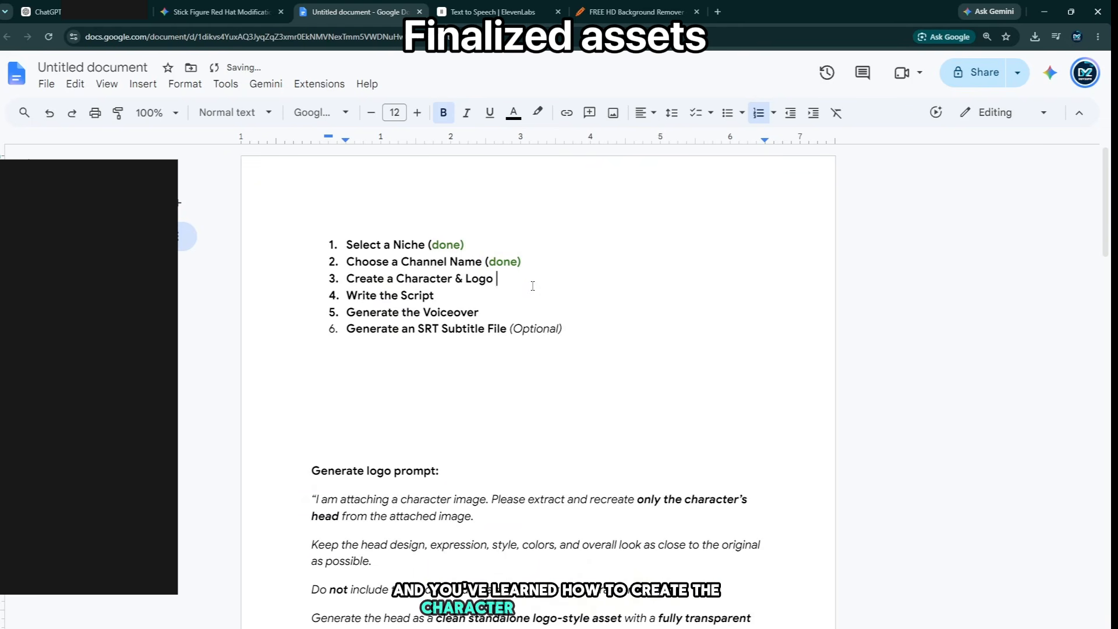
pyautogui.click(548, 316)
pyautogui.hotkey('ctrl', 'v')
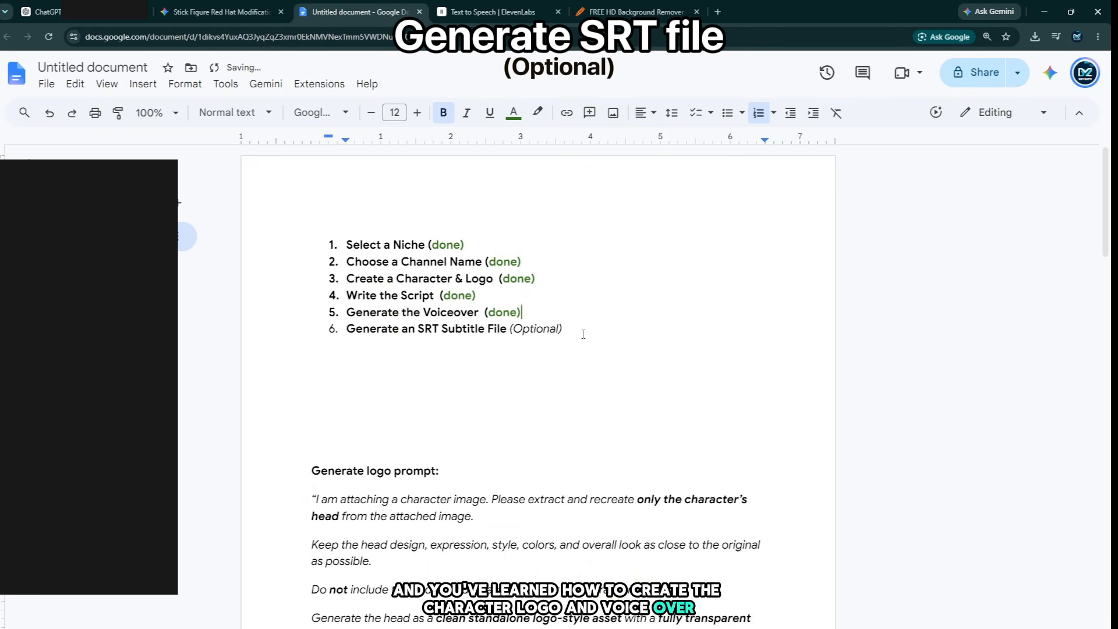
pyautogui.click(583, 332)
pyautogui.moveTo(346, 329); pyautogui.dragTo(508, 329)
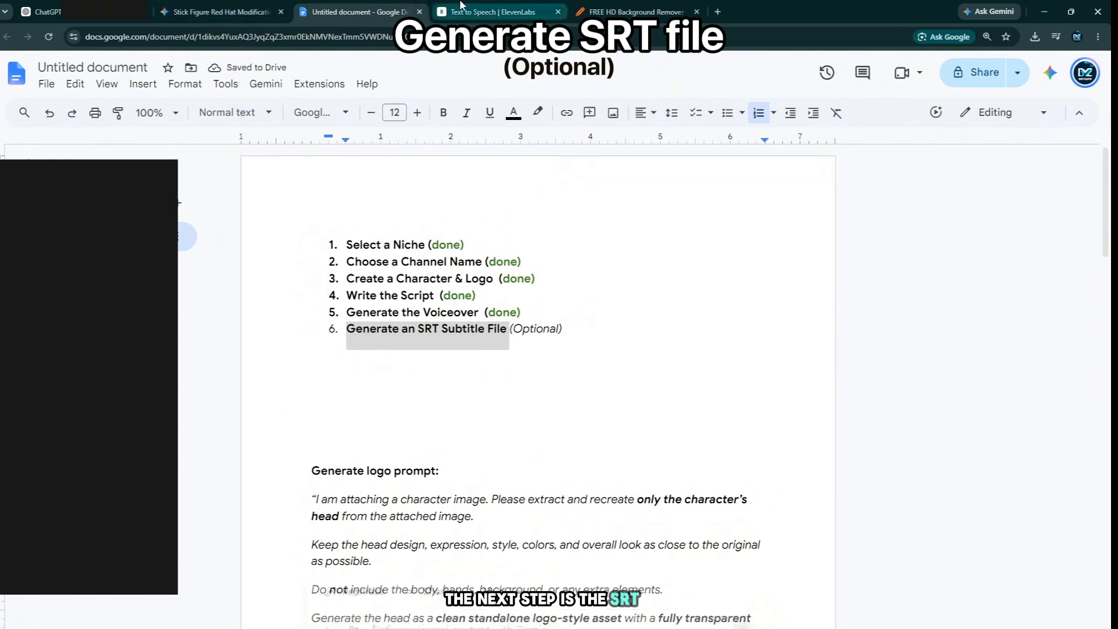
# Copy the full optical versus digital zoom text under the Example script heading
pyautogui.scroll(-6, 1112, 278)
pyautogui.scroll(-10, 1112, 278)
pyautogui.moveTo(311, 273); pyautogui.dragTo(413, 411)
pyautogui.hotkey('ctrl', 'c')
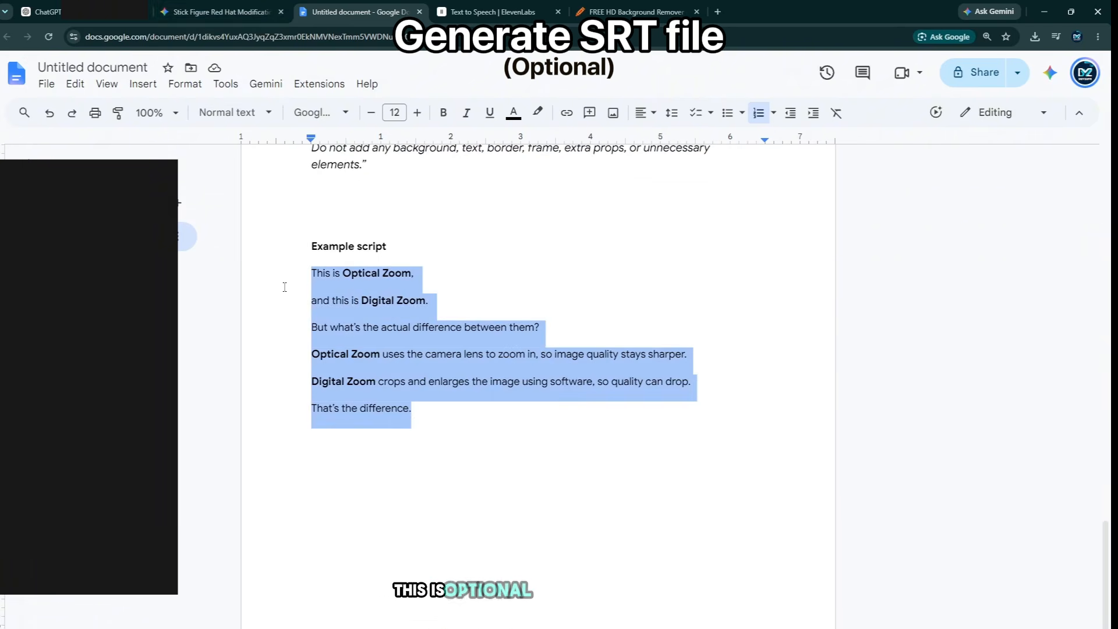
# Switch to ChatGPT and open a new chat in a separate browser tab
pyautogui.click(56, 10)
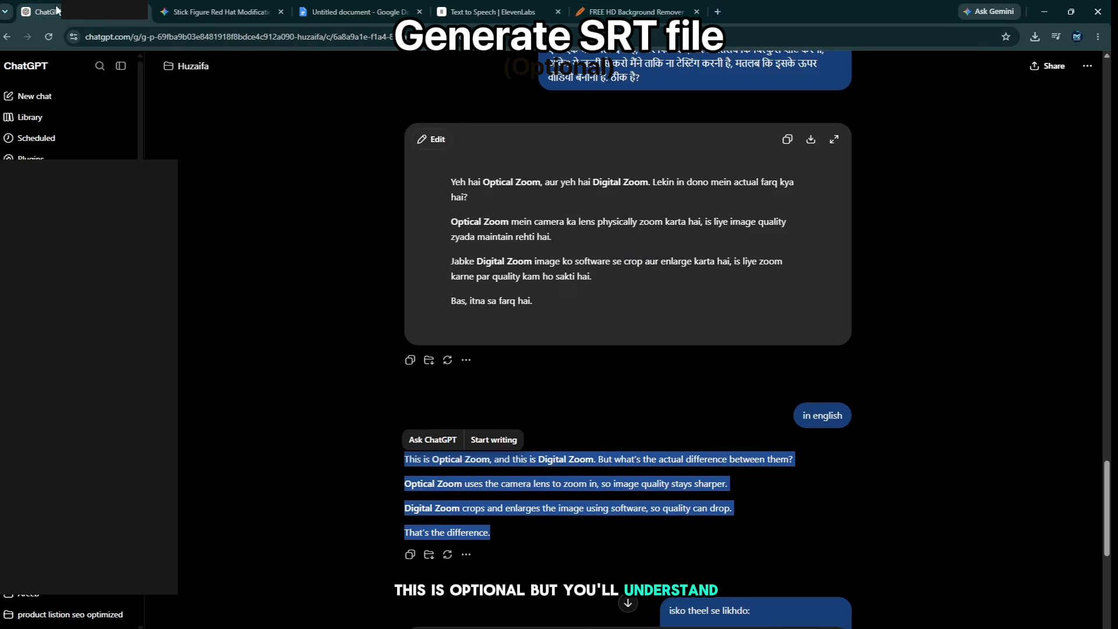
pyautogui.rightClick(53, 98)
pyautogui.click(112, 112)
pyautogui.click(198, 12)
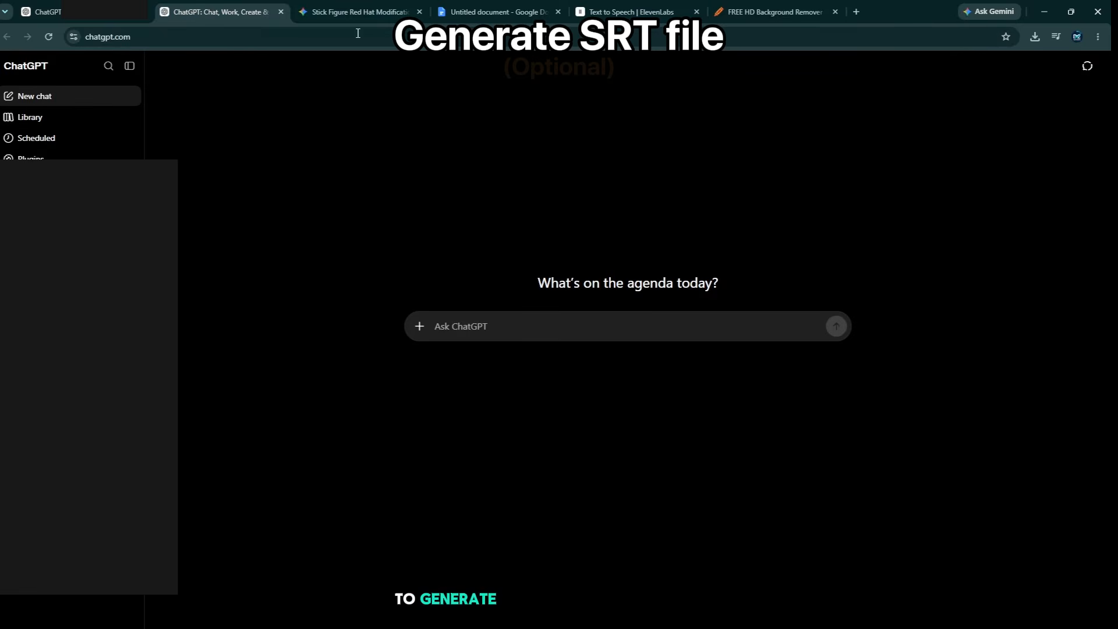
pyautogui.click(475, 12)
pyautogui.click(151, 7)
# Send ChatGPT the prompt "generate SRT file :" followed by the copied example script
pyautogui.click(574, 326)
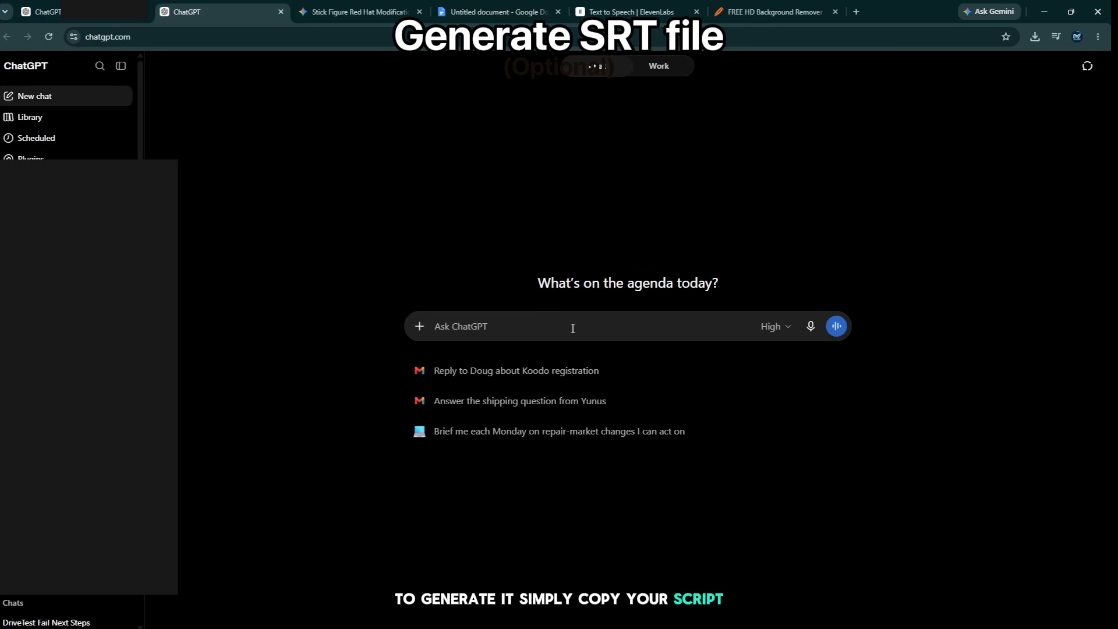
pyautogui.write('generate SRT file :')
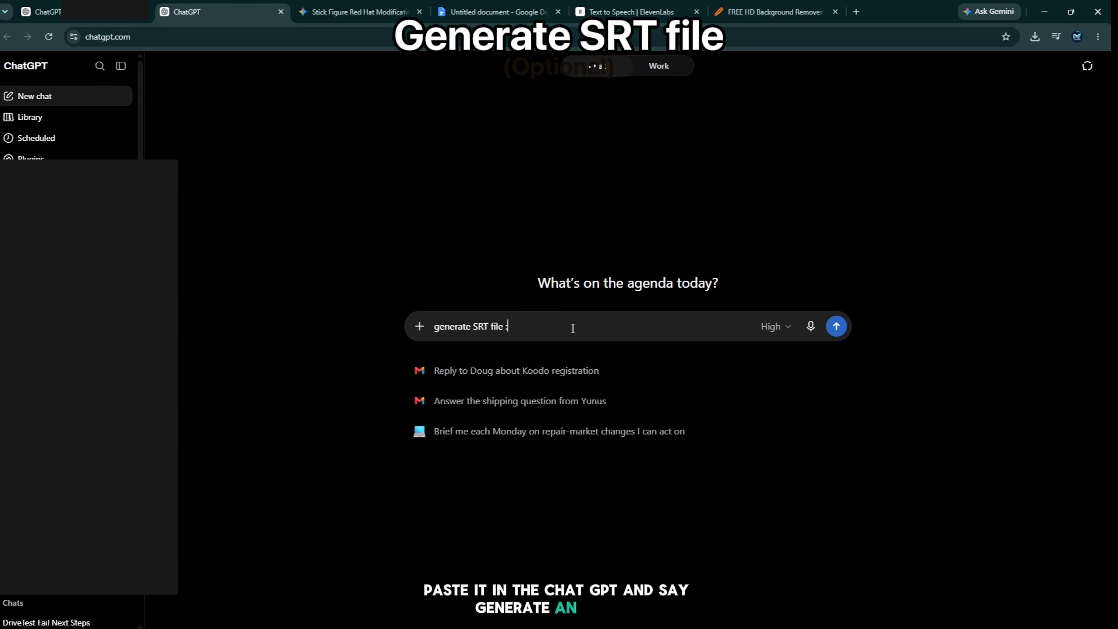
pyautogui.hotkey('ctrl', 'v')
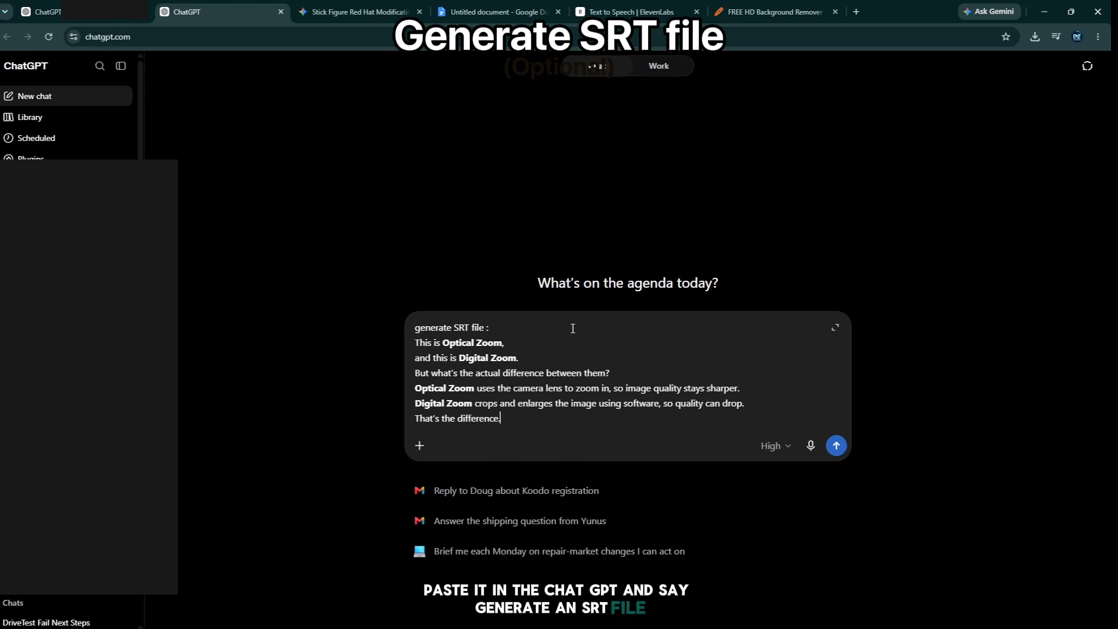
pyautogui.press('Return')
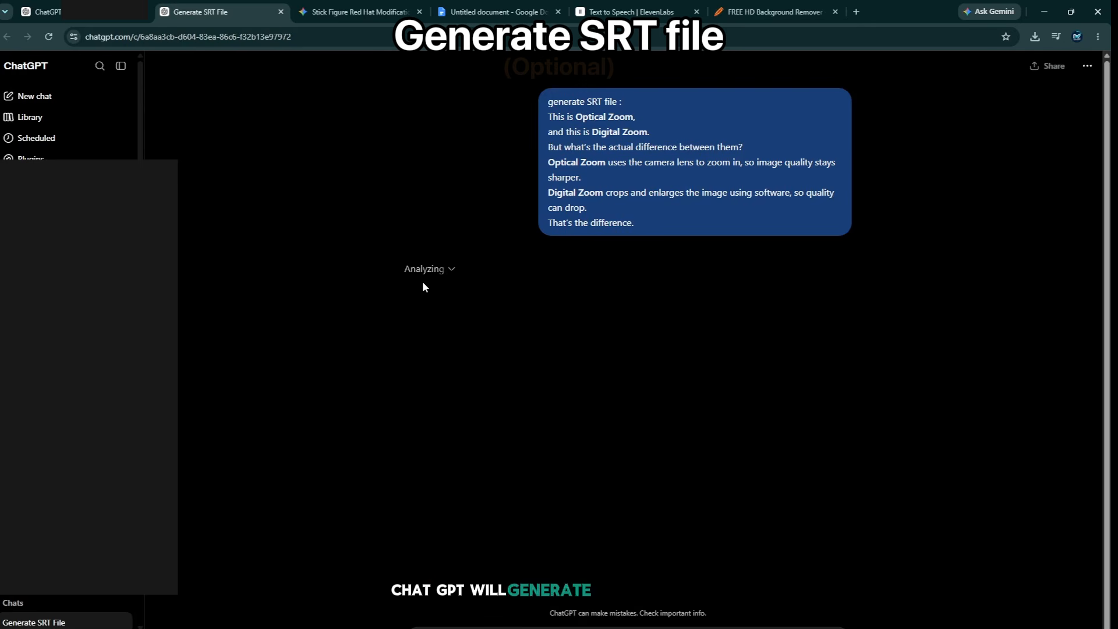
# Download the generated SRT file and put it in the "optical vs digital zoom" folder under videos > short
pyautogui.click(486, 292)
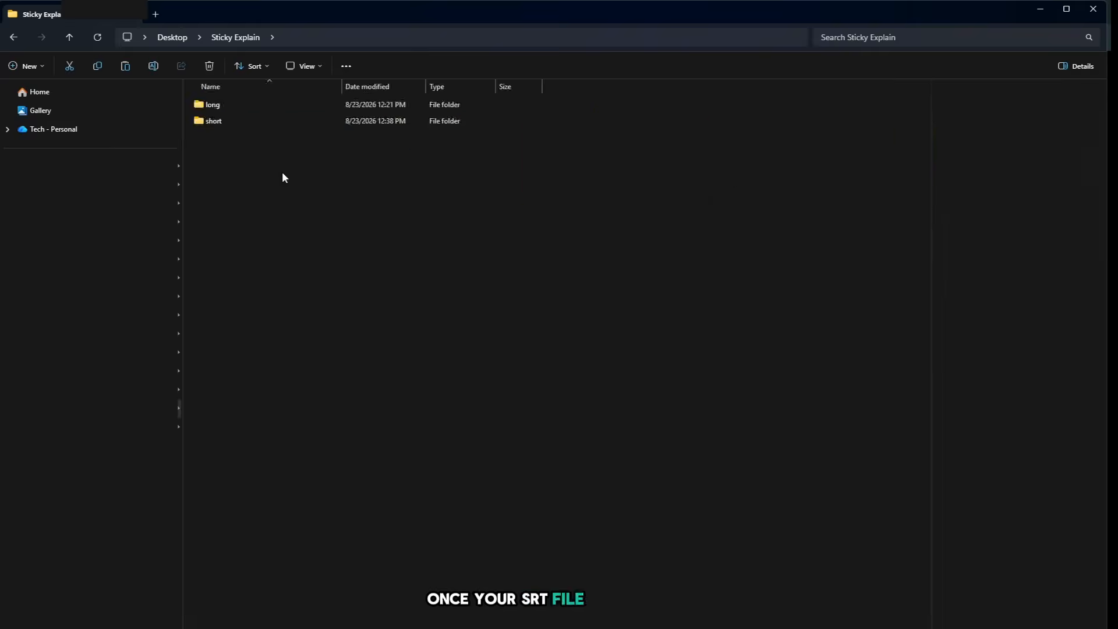
pyautogui.doubleClick(247, 119)
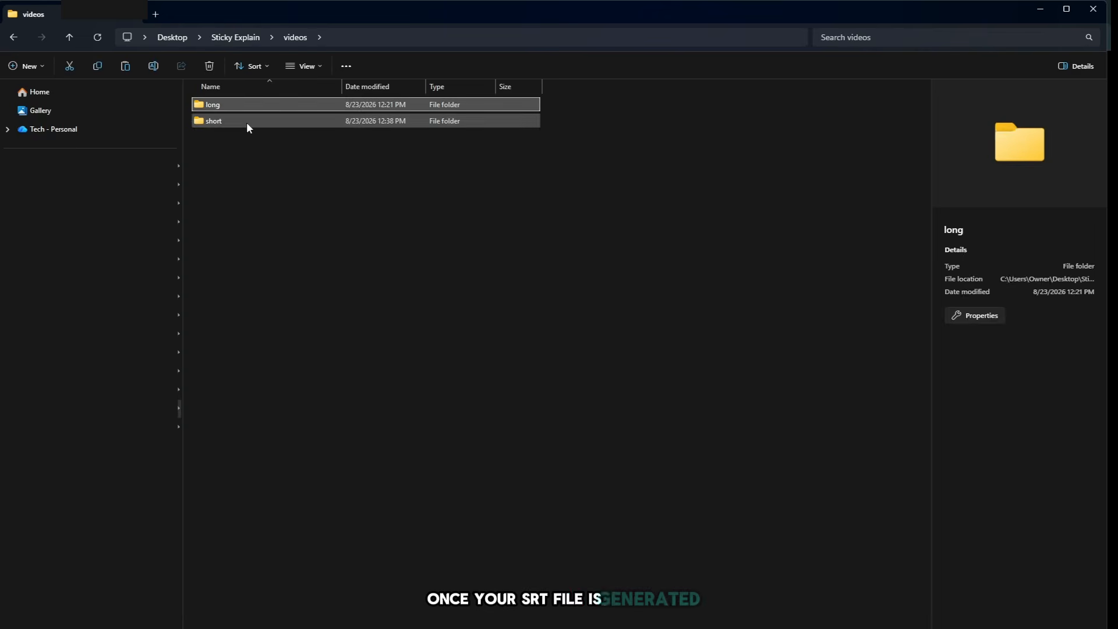
pyautogui.doubleClick(247, 119)
pyautogui.doubleClick(253, 103)
pyautogui.hotkey('ctrl', 'v')
pyautogui.click(331, 248)
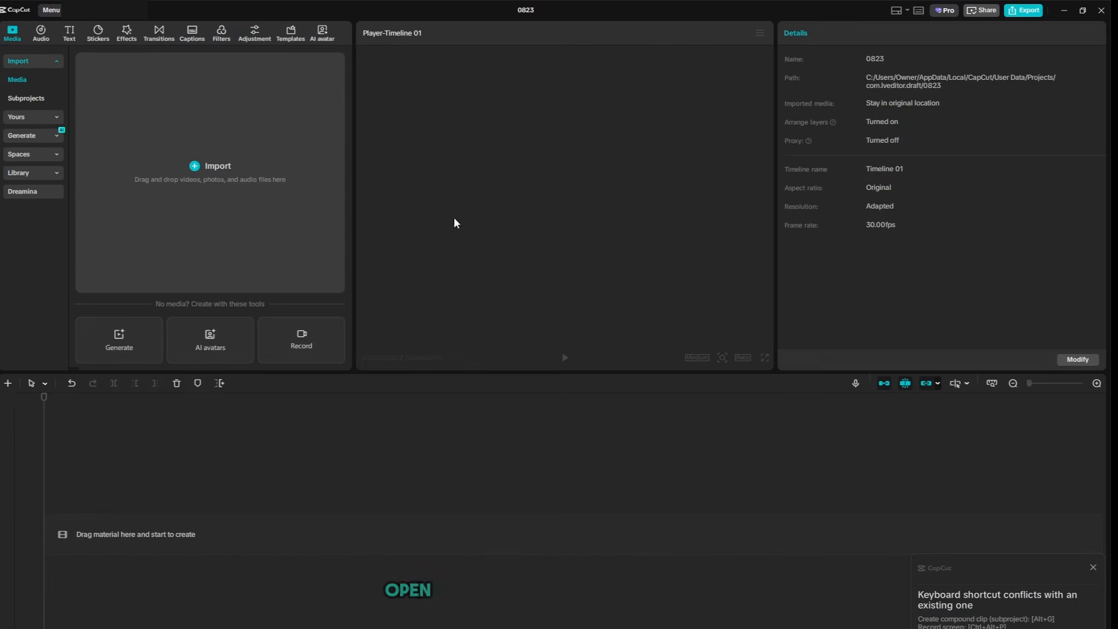
# In CapCut, import all media from videos > short > optical vs digital zoom and dismiss the shortcut conflict notice
pyautogui.click(199, 170)
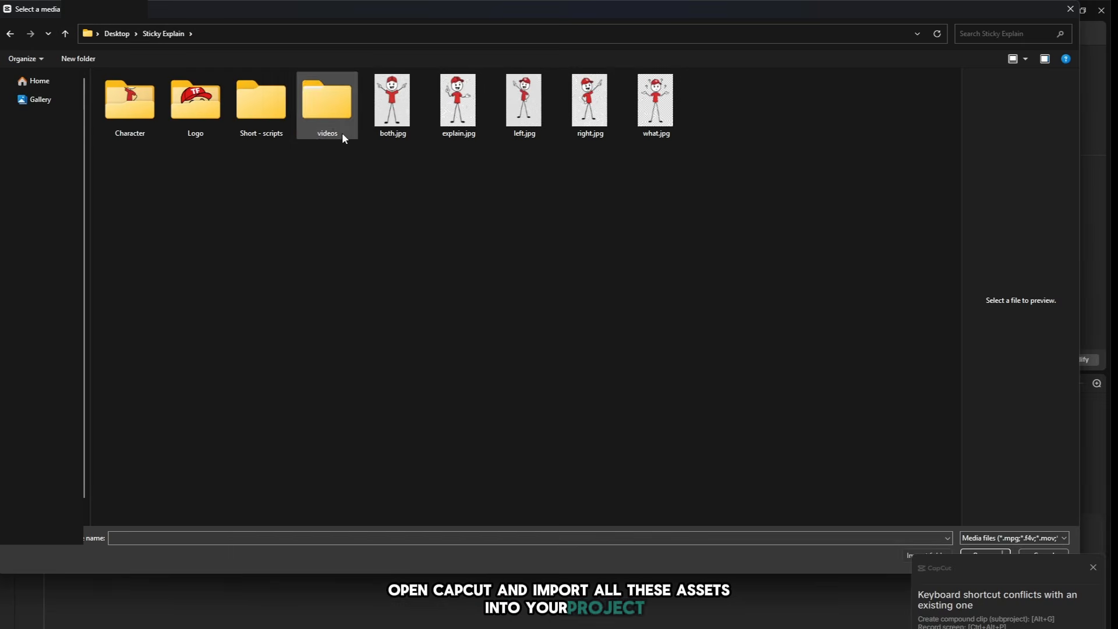
pyautogui.doubleClick(341, 131)
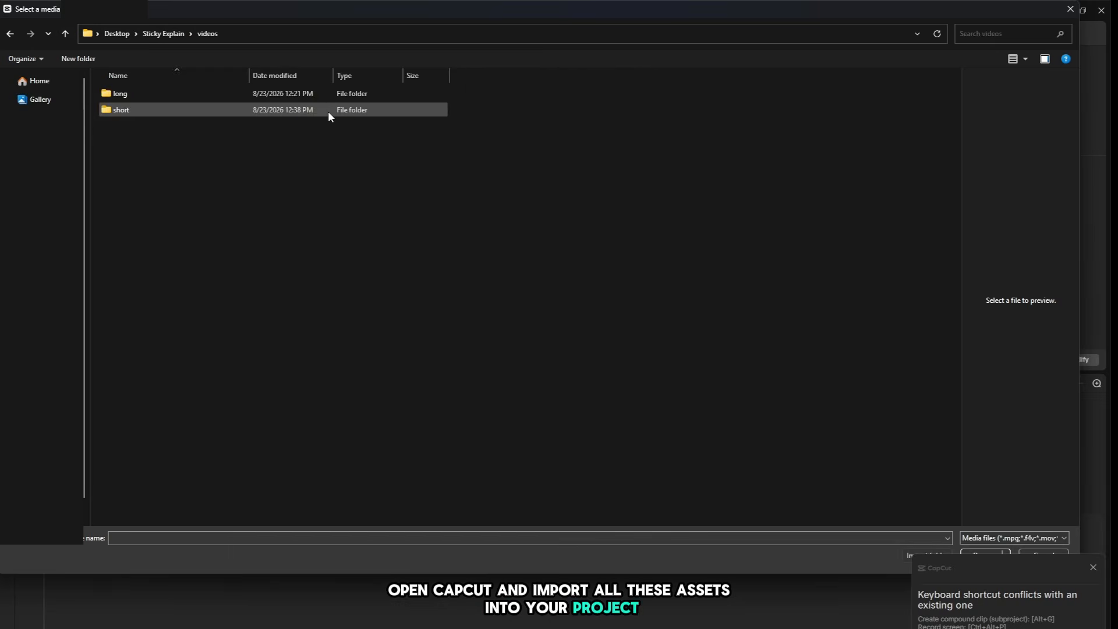
pyautogui.doubleClick(147, 109)
pyautogui.doubleClick(234, 93)
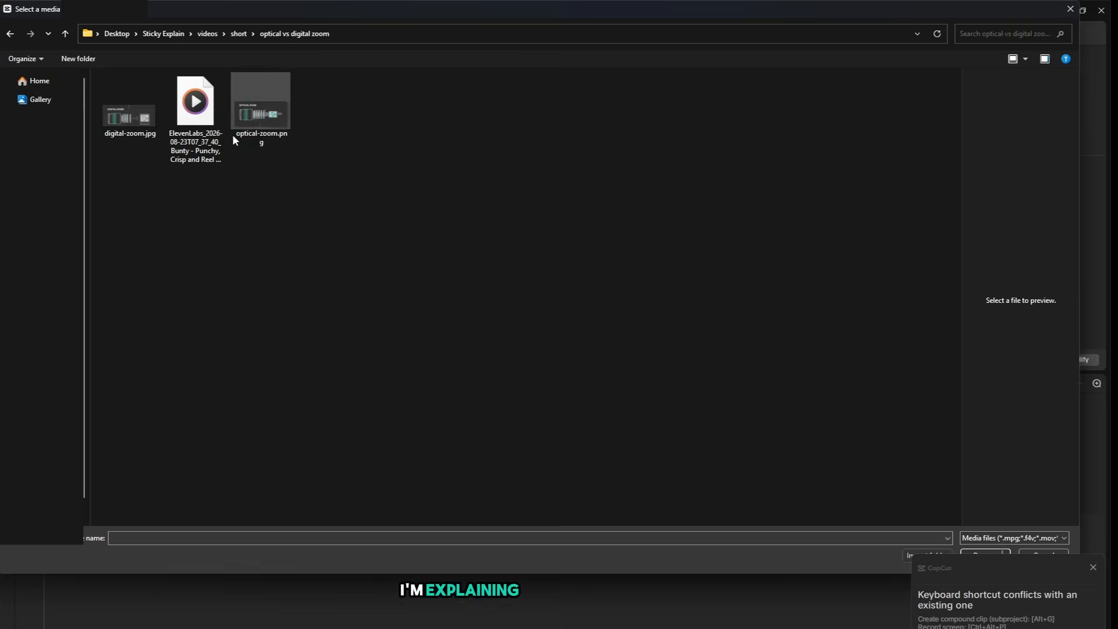
pyautogui.click(232, 134)
pyautogui.hotkey('ctrl', 'a')
pyautogui.click(983, 553)
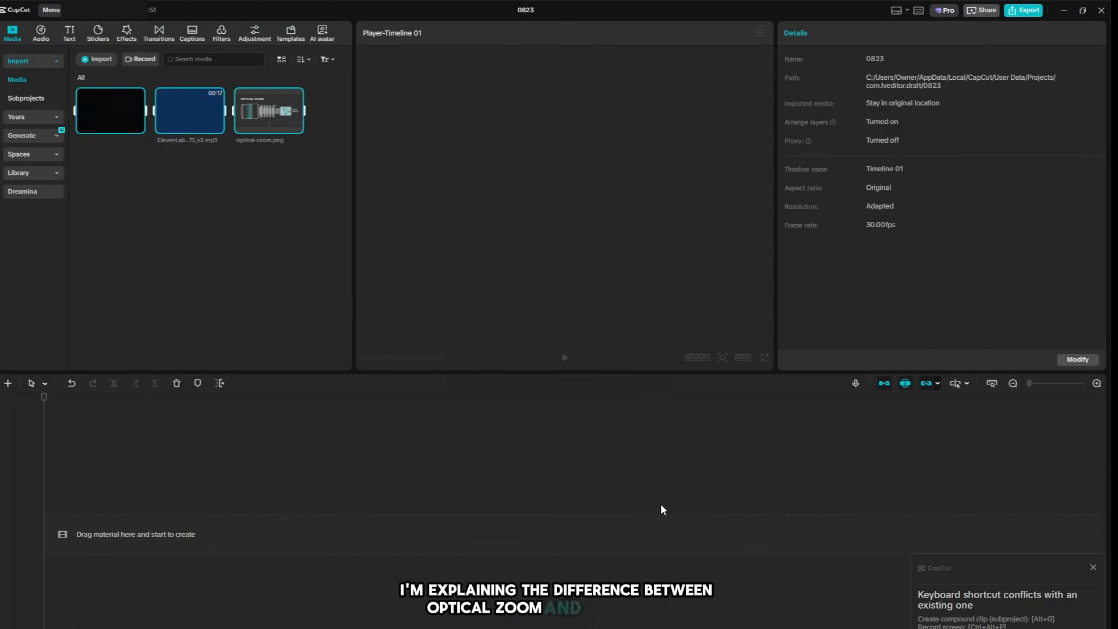
pyautogui.click(1093, 567)
# Import the five transparent stick figure pose PNGs and the head logo PNG from the Sticky Explain project folders
pyautogui.doubleClick(167, 231)
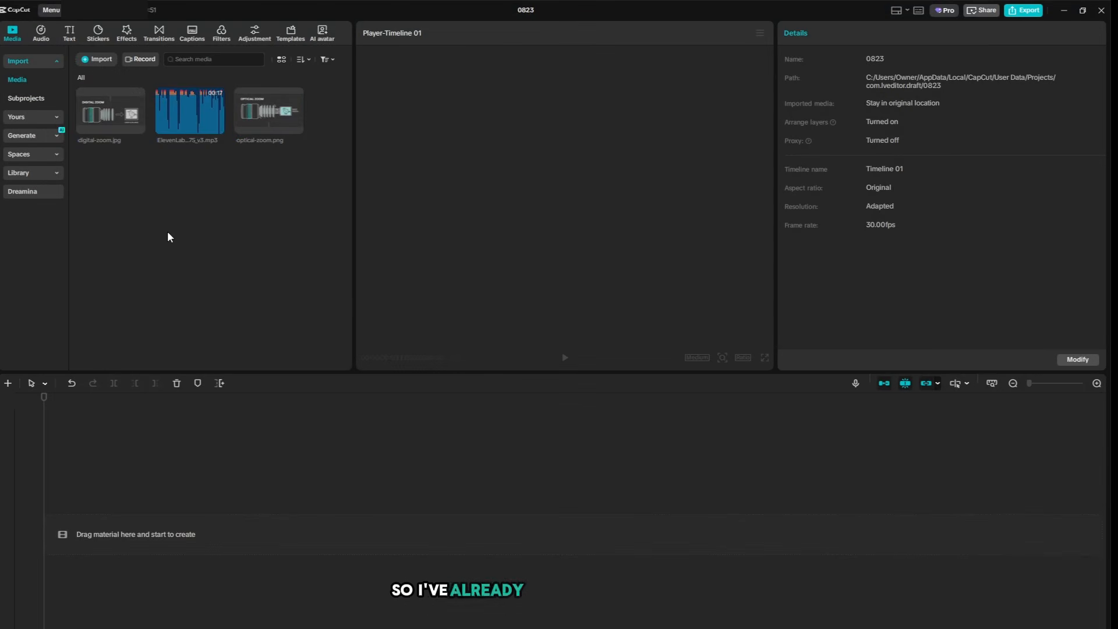
pyautogui.click(164, 35)
pyautogui.doubleClick(130, 100)
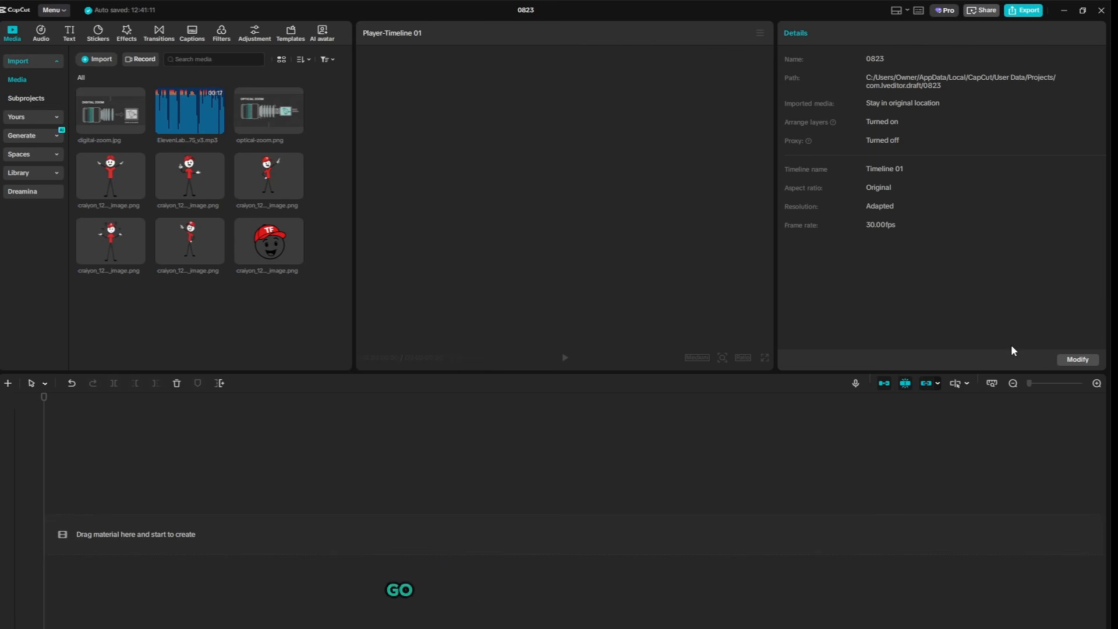
# Turn on the proxy in the project's performance settings and save the change
pyautogui.click(1067, 358)
pyautogui.click(662, 182)
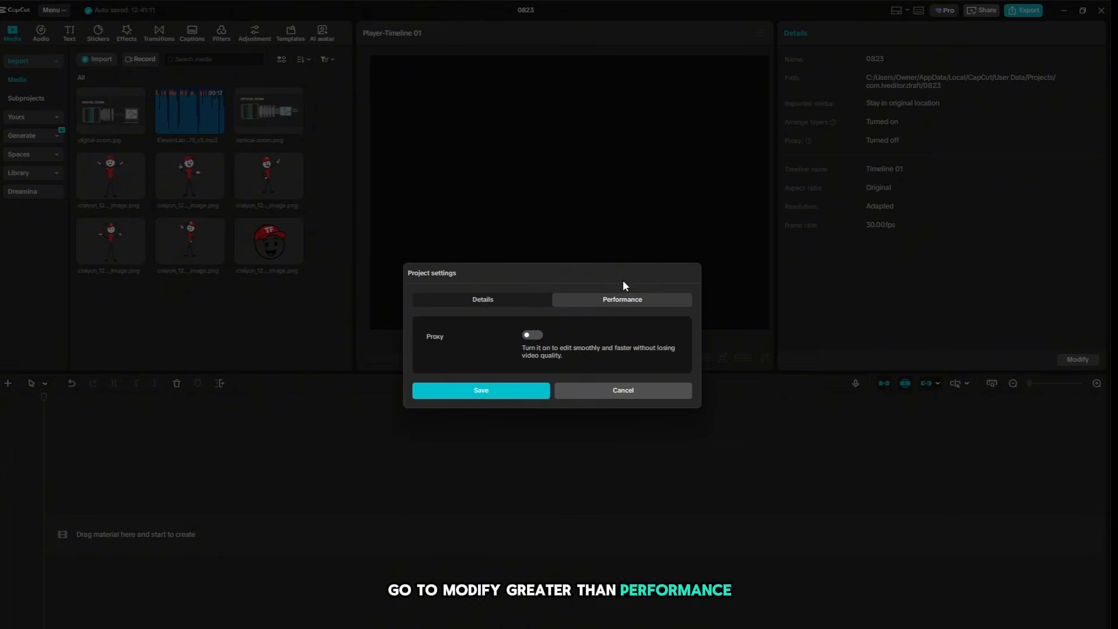
pyautogui.click(532, 334)
pyautogui.click(537, 349)
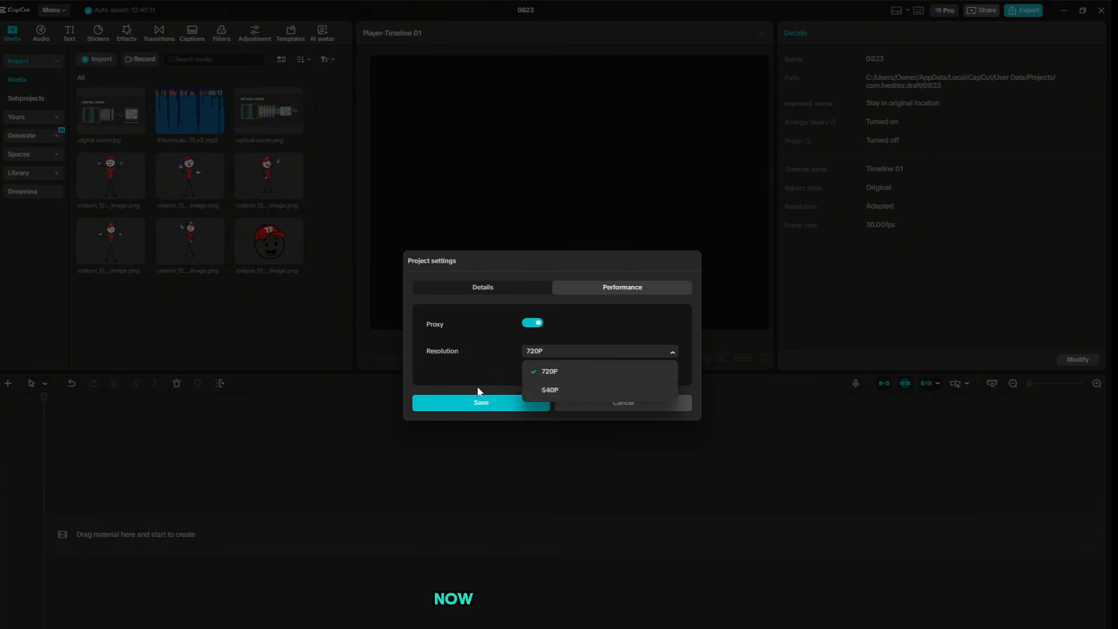
pyautogui.click(571, 392)
pyautogui.click(541, 398)
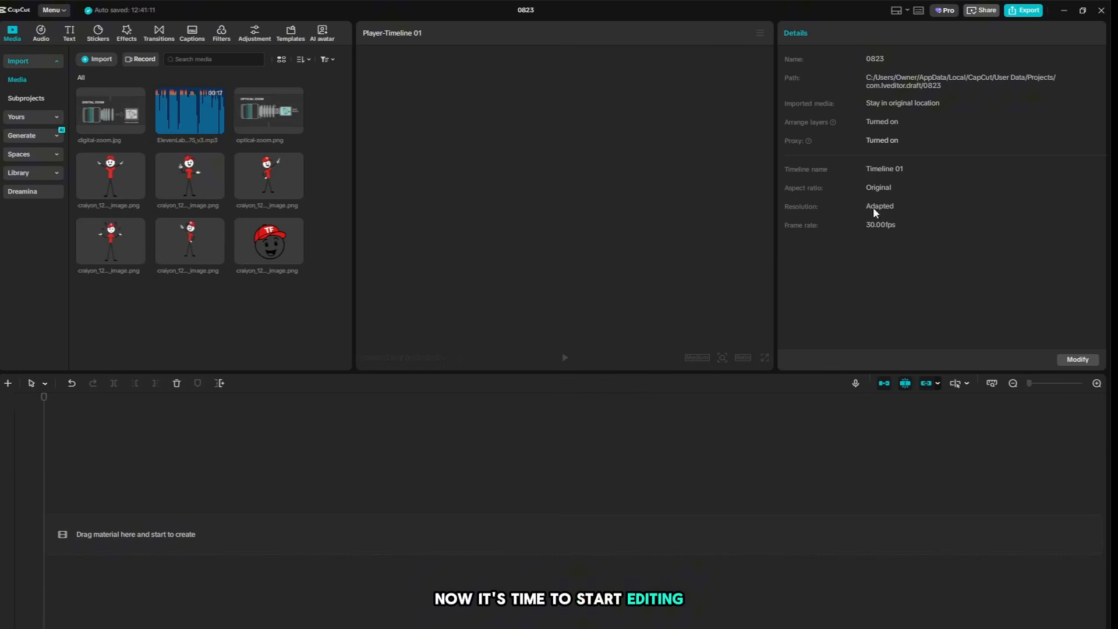
# Add the plain white clip from the stock library to the timeline and set the aspect ratio to 9:16
pyautogui.click(33, 172)
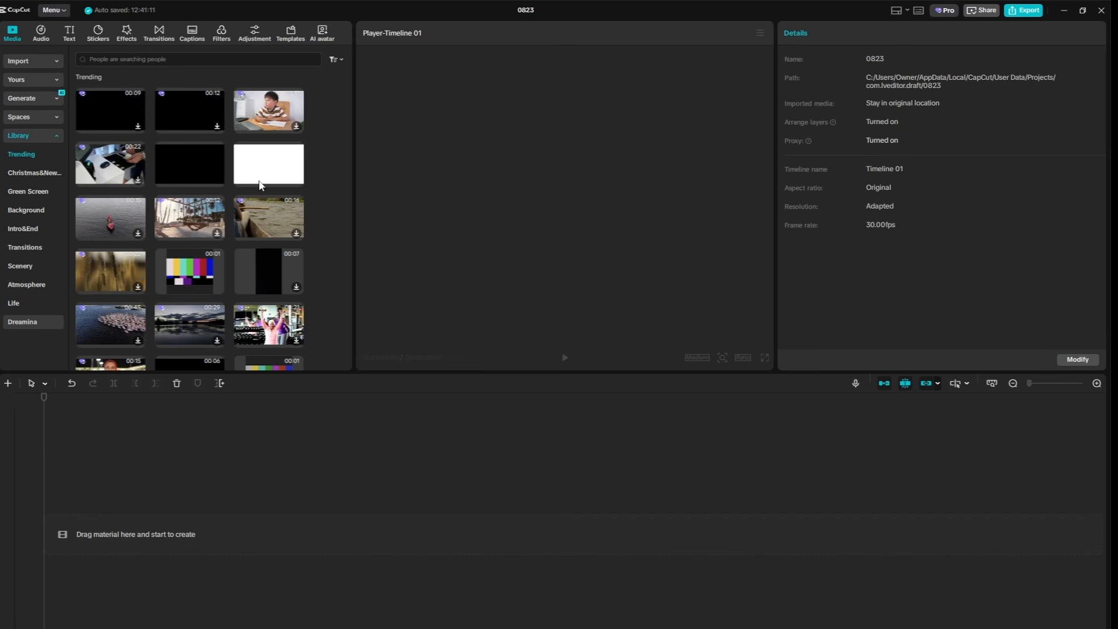
pyautogui.click(295, 180)
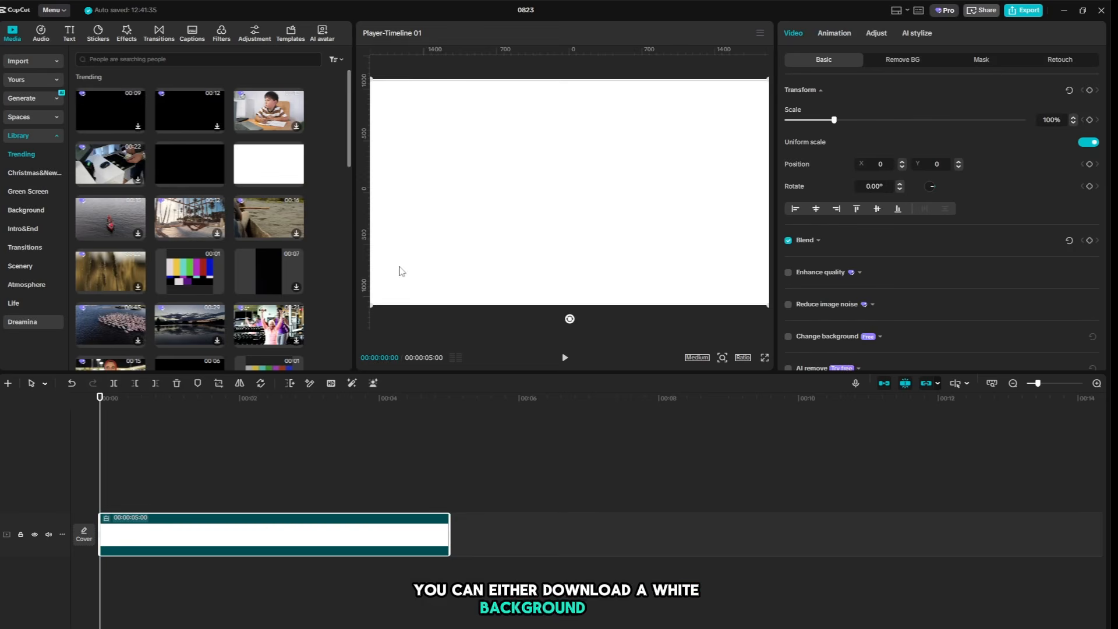
pyautogui.click(741, 358)
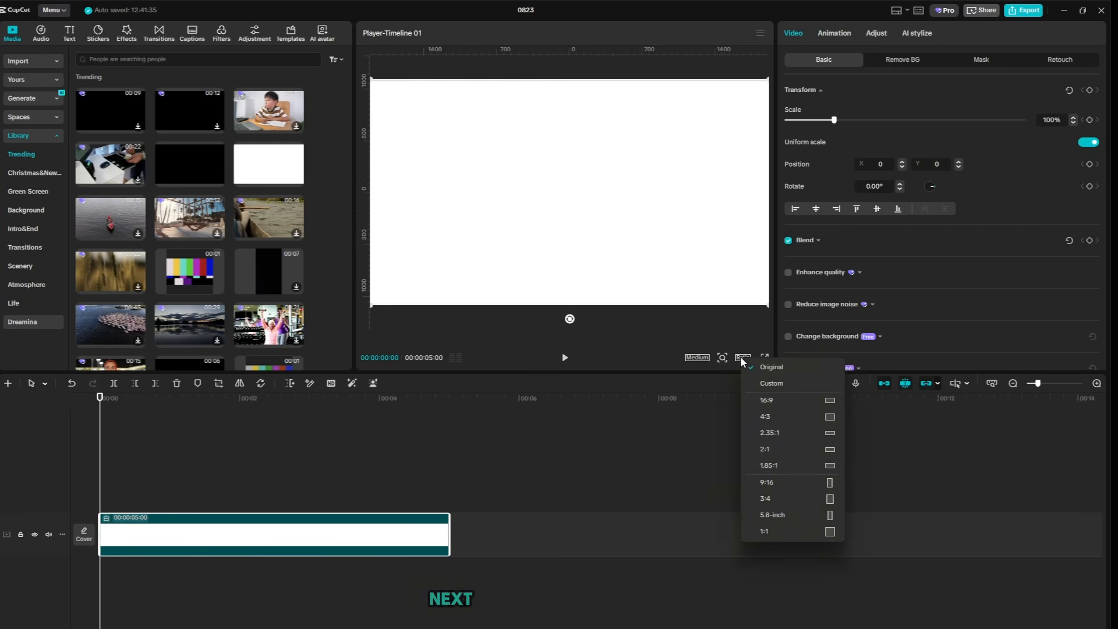
pyautogui.click(776, 483)
# Rotate the white clip 90° and scale it to 177% to fill the frame, and choose Medium preview quality
pyautogui.moveTo(559, 253); pyautogui.dragTo(471, 197)
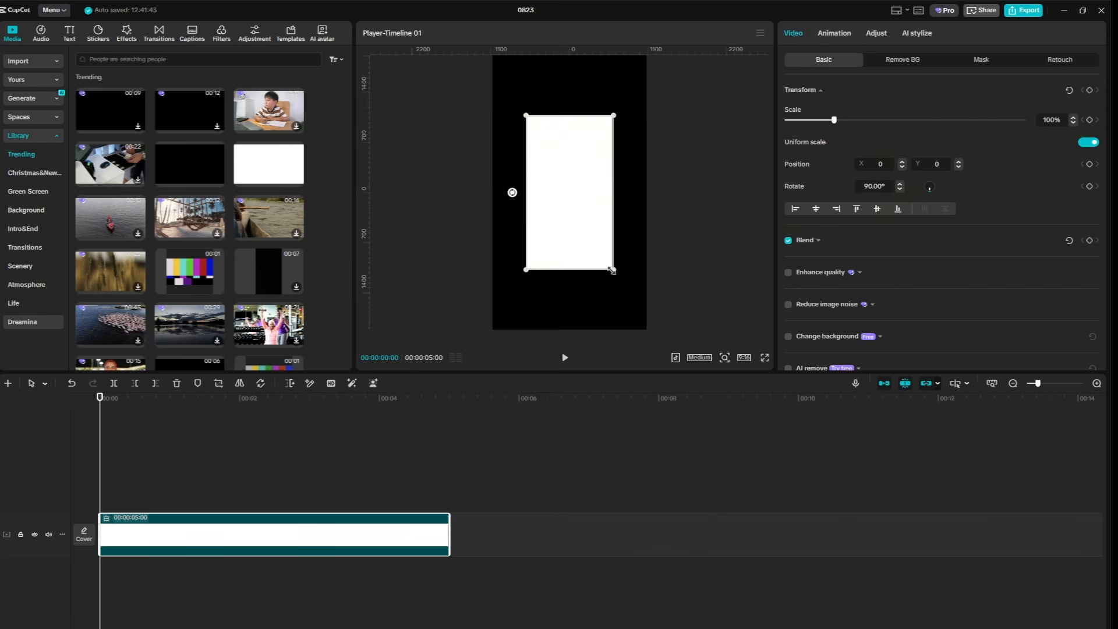
pyautogui.moveTo(614, 270); pyautogui.dragTo(647, 329)
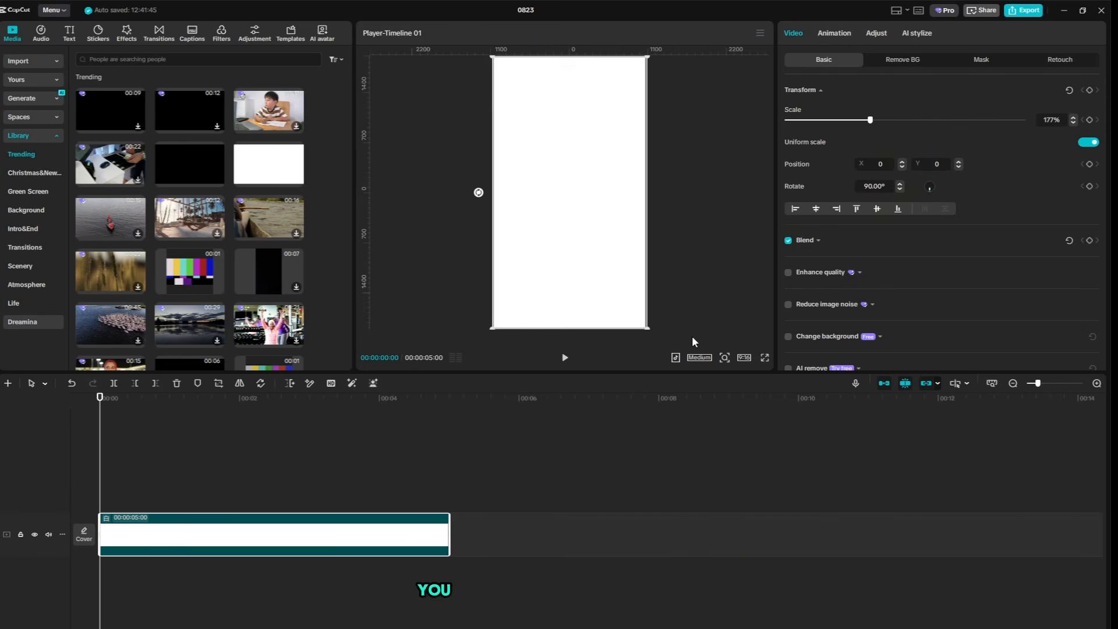
pyautogui.click(700, 357)
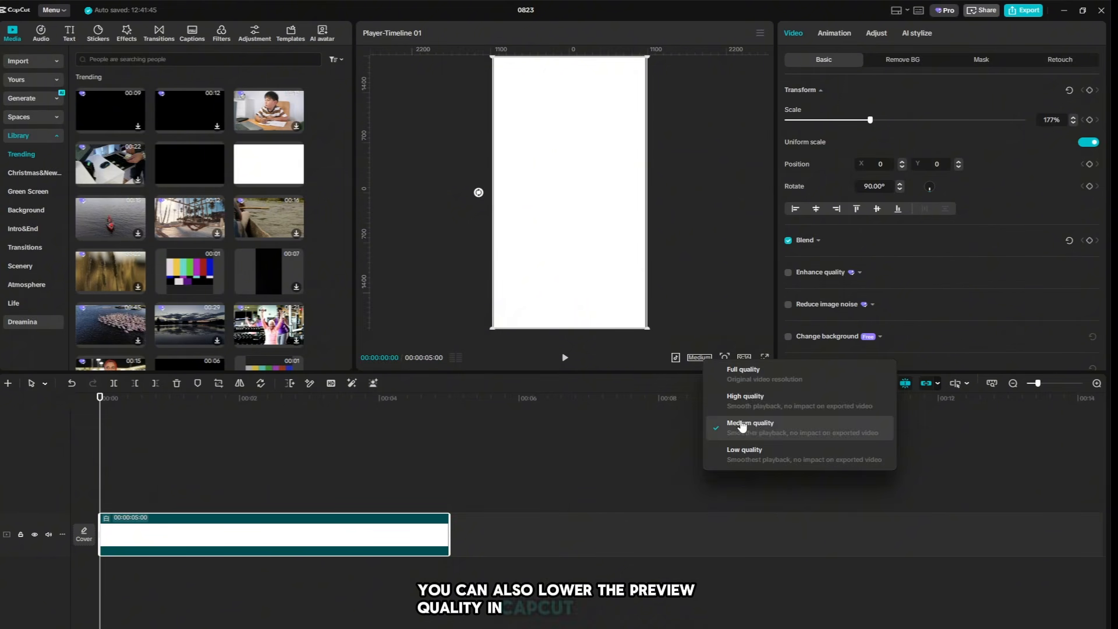
pyautogui.click(741, 425)
# Lock the white background track and place the imported ElevenLabs voice-over MP3 at the start of the timeline
pyautogui.click(291, 470)
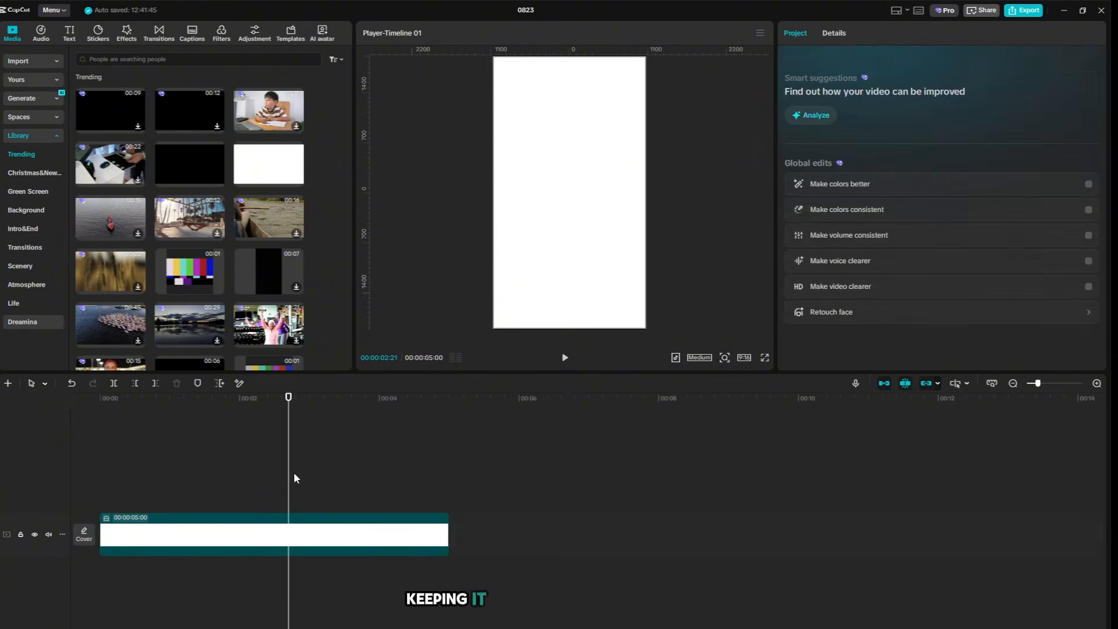
pyautogui.click(198, 545)
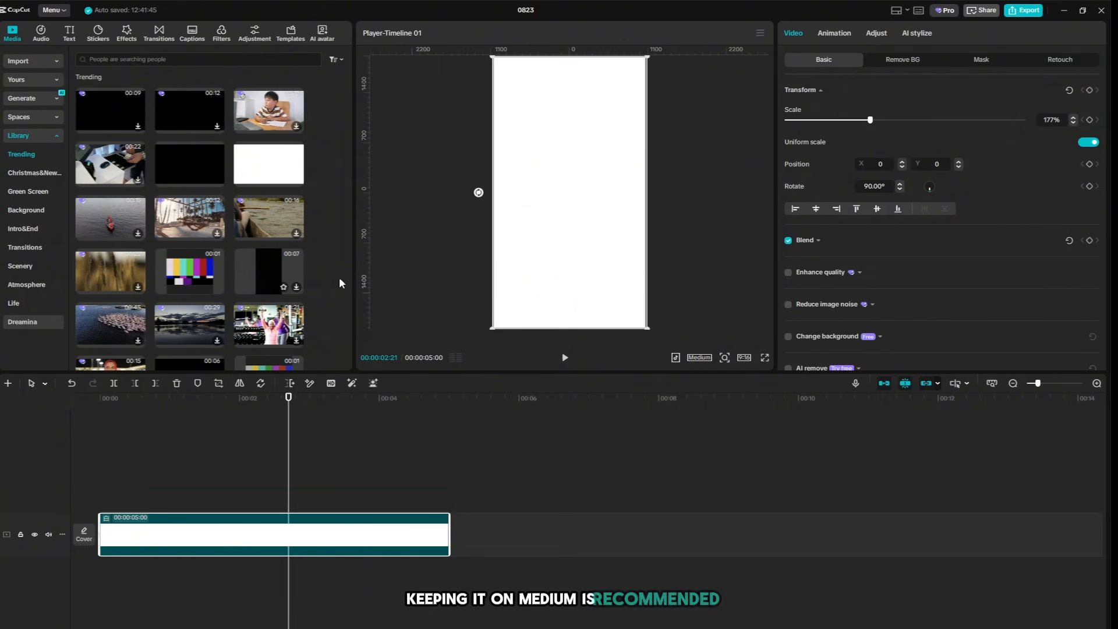
pyautogui.click(23, 60)
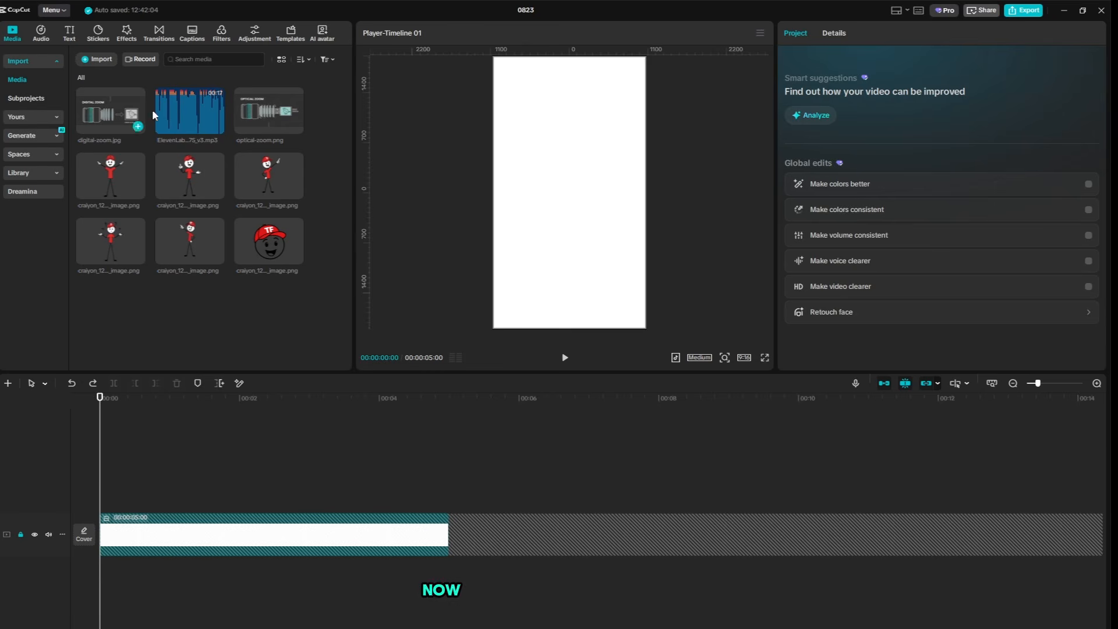
pyautogui.moveTo(150, 483); pyautogui.dragTo(79, 576)
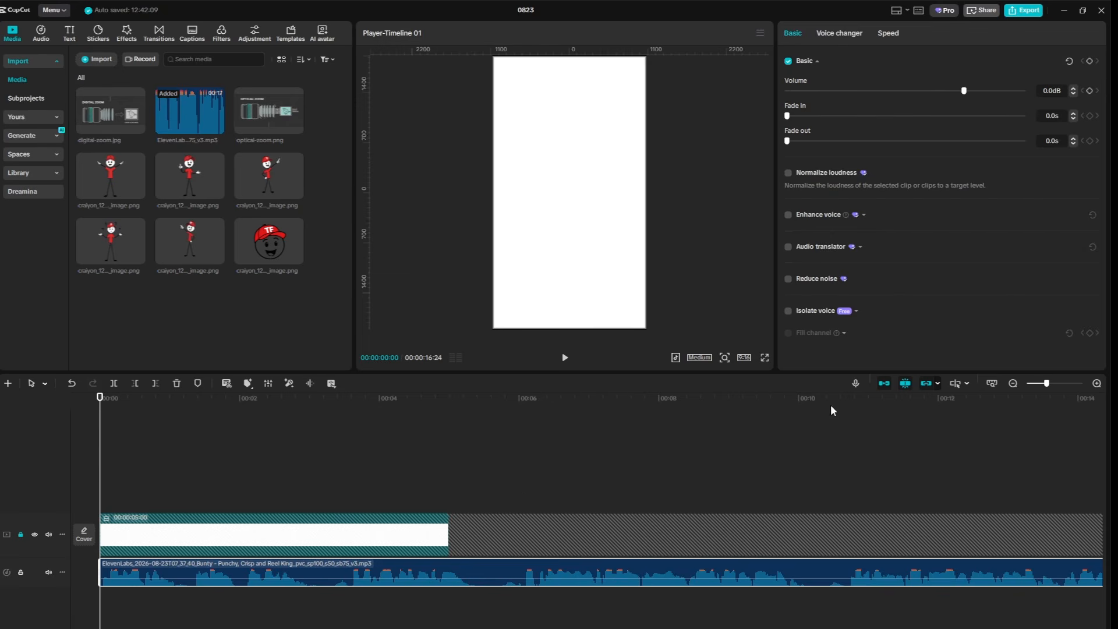
# Unlock the white background track, extend its clip to the voice-over's full length and play back the opening seconds
pyautogui.click(1013, 383)
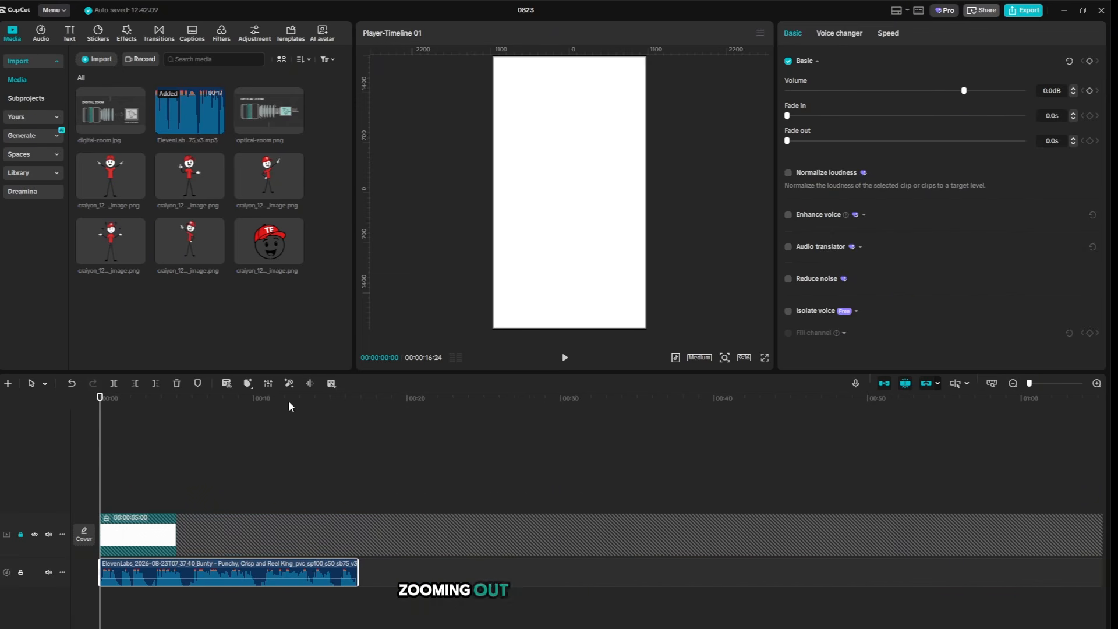
pyautogui.click(1097, 384)
pyautogui.click(1097, 384)
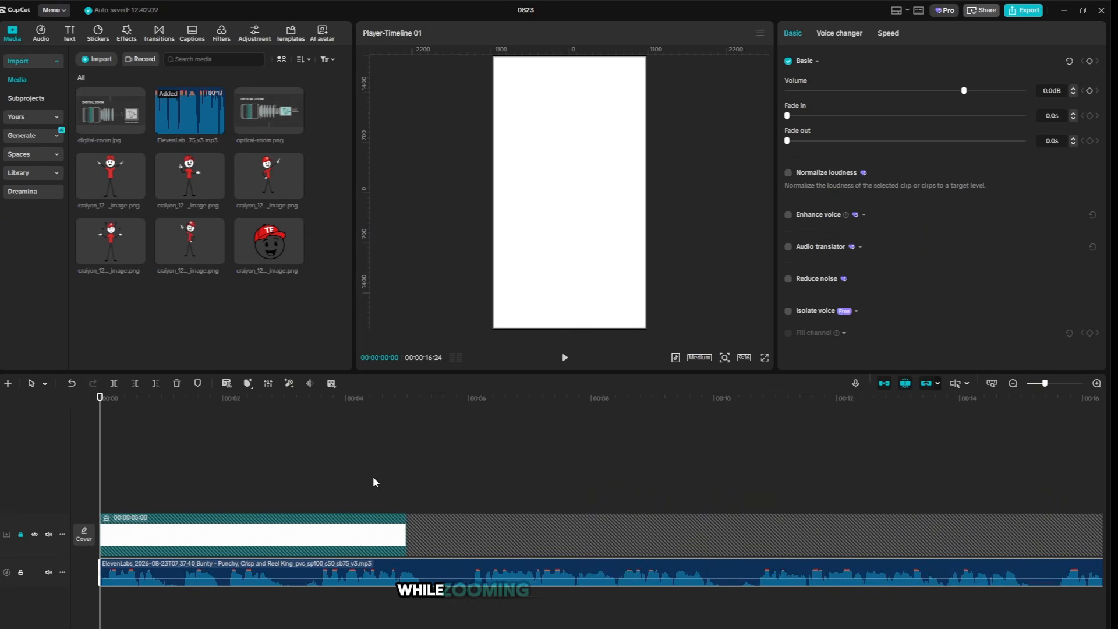
pyautogui.click(21, 534)
pyautogui.click(396, 534)
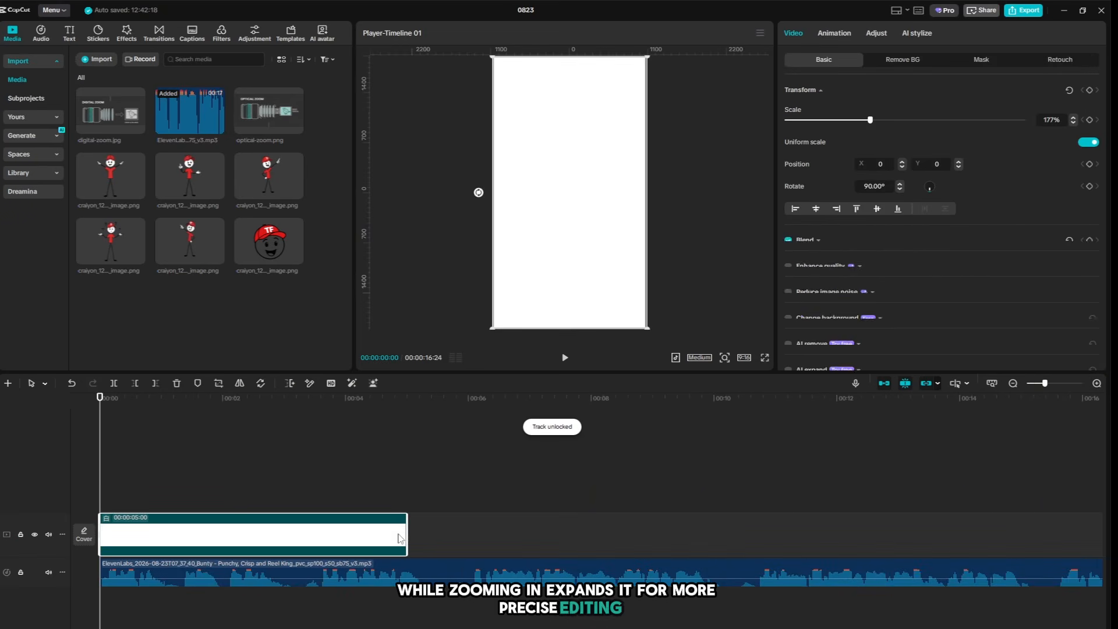
pyautogui.moveTo(405, 534); pyautogui.dragTo(894, 537)
pyautogui.hscroll(-4, 587, 512)
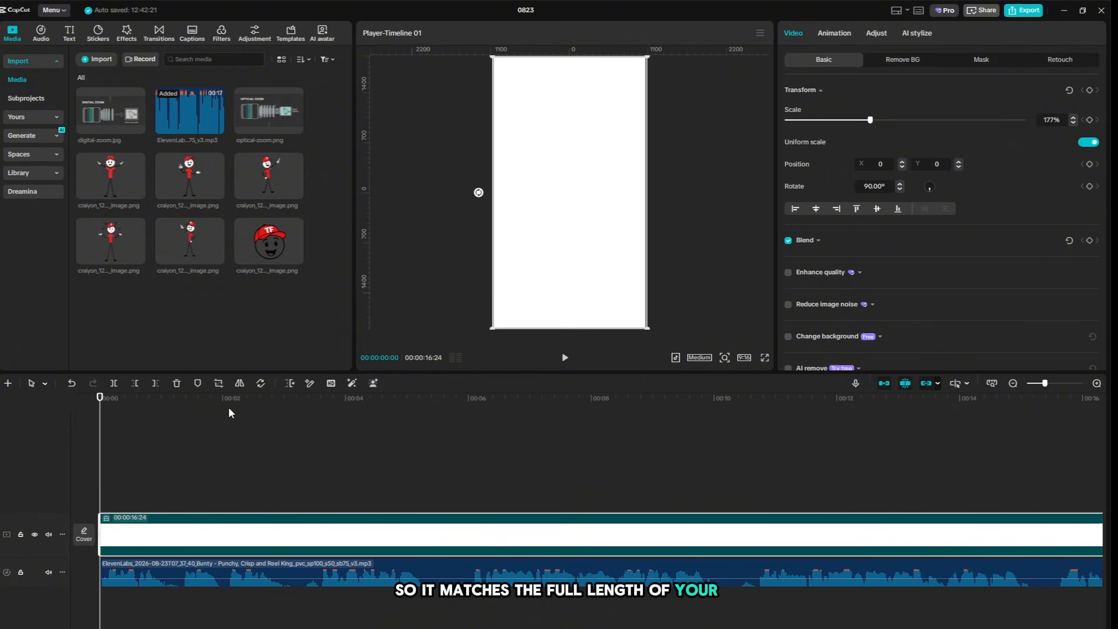
pyautogui.click(222, 435)
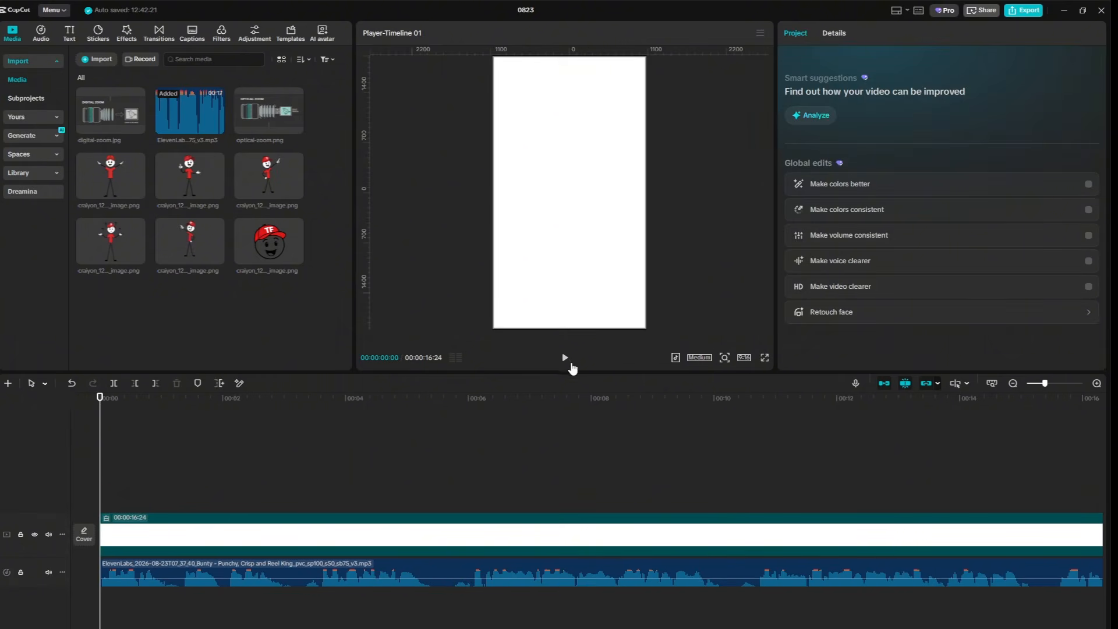
pyautogui.click(565, 358)
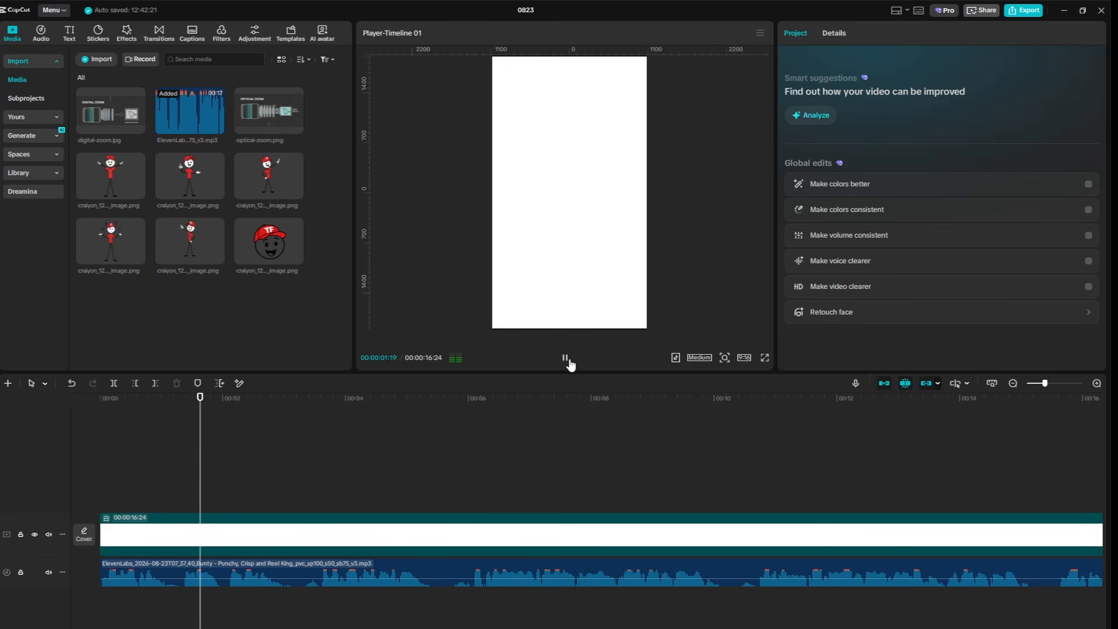
pyautogui.click(566, 358)
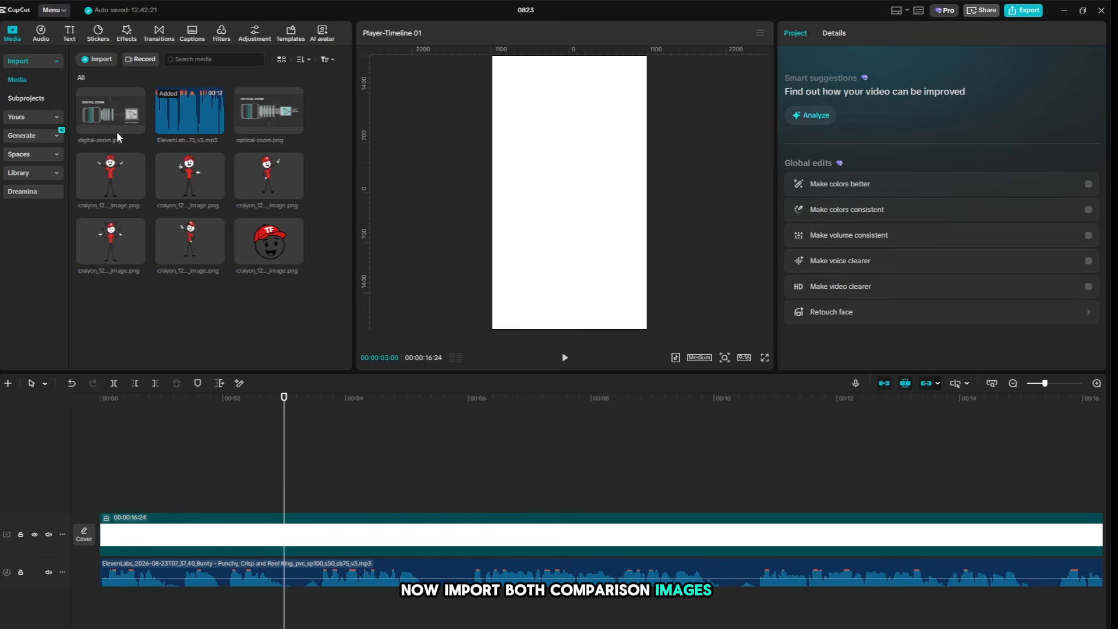
# Place digital-zoom.jpg and optical-zoom.png on separate tracks above the background, both lasting until the voice-over's end
pyautogui.moveTo(117, 121); pyautogui.dragTo(102, 501)
pyautogui.moveTo(597, 194); pyautogui.dragTo(611, 210)
pyautogui.moveTo(261, 113); pyautogui.dragTo(101, 472)
pyautogui.moveTo(420, 457); pyautogui.dragTo(912, 483)
pyautogui.click(650, 452)
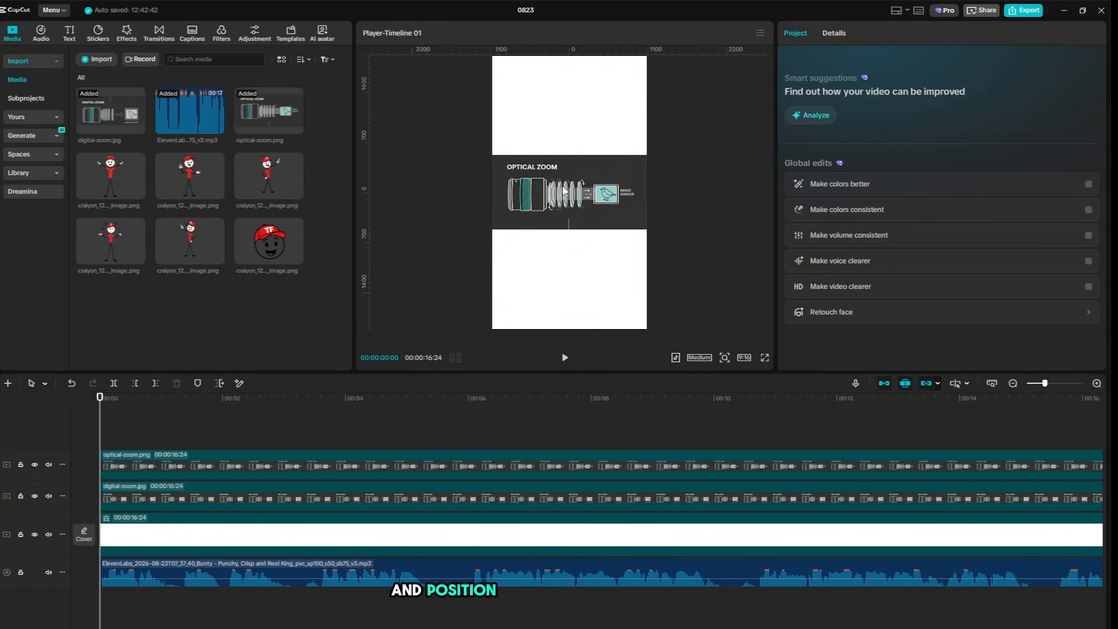
# Scale the optical zoom image to 35% and move it to the frame's upper left, at about X -526, Y 1105
pyautogui.click(172, 467)
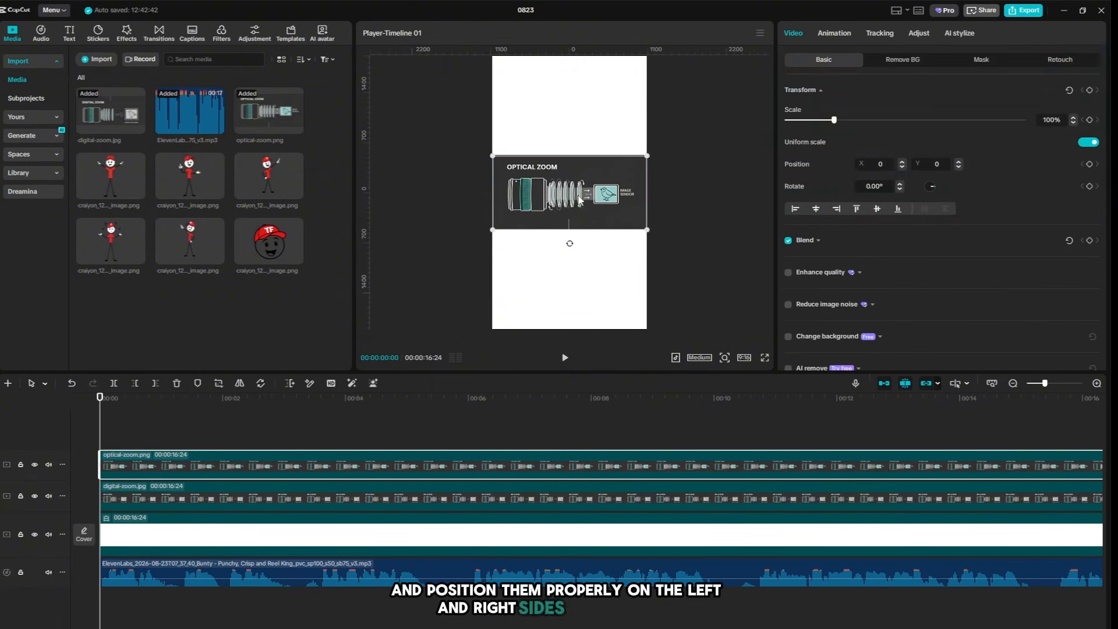
pyautogui.moveTo(579, 209); pyautogui.dragTo(581, 136)
pyautogui.moveTo(647, 156); pyautogui.dragTo(595, 131)
pyautogui.moveTo(567, 113); pyautogui.dragTo(531, 113)
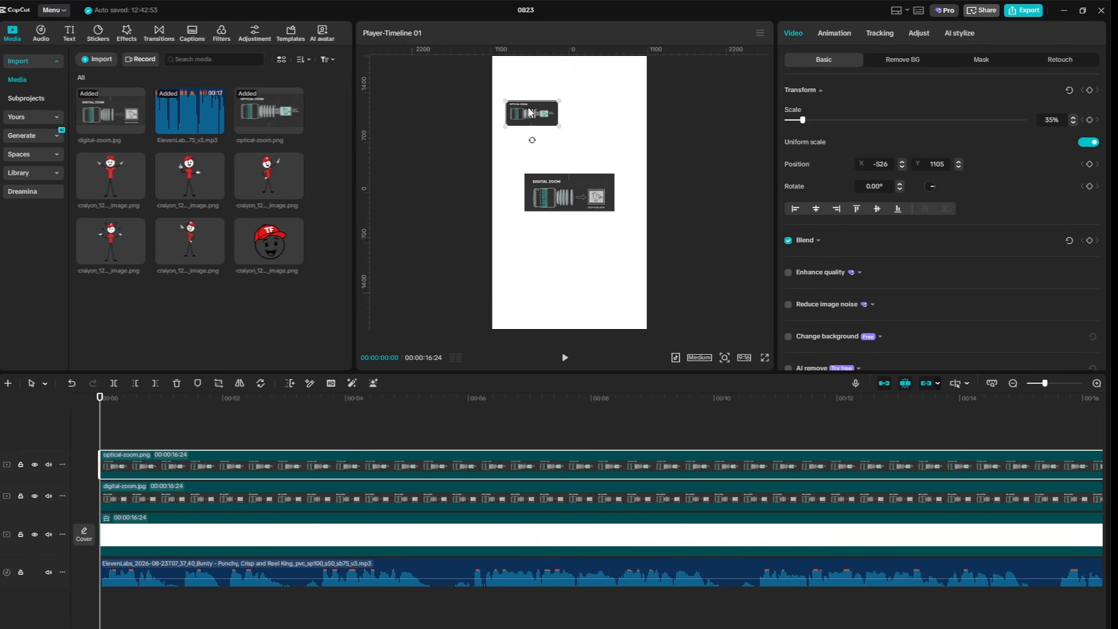
# Scale the digital zoom image to about 42% and place it beside the optical one, at about X 514, Y 1113
pyautogui.click(570, 192)
pyautogui.click(1051, 120)
pyautogui.write('35')
pyautogui.moveTo(569, 193); pyautogui.dragTo(604, 114)
pyautogui.moveTo(577, 102); pyautogui.dragTo(572, 100)
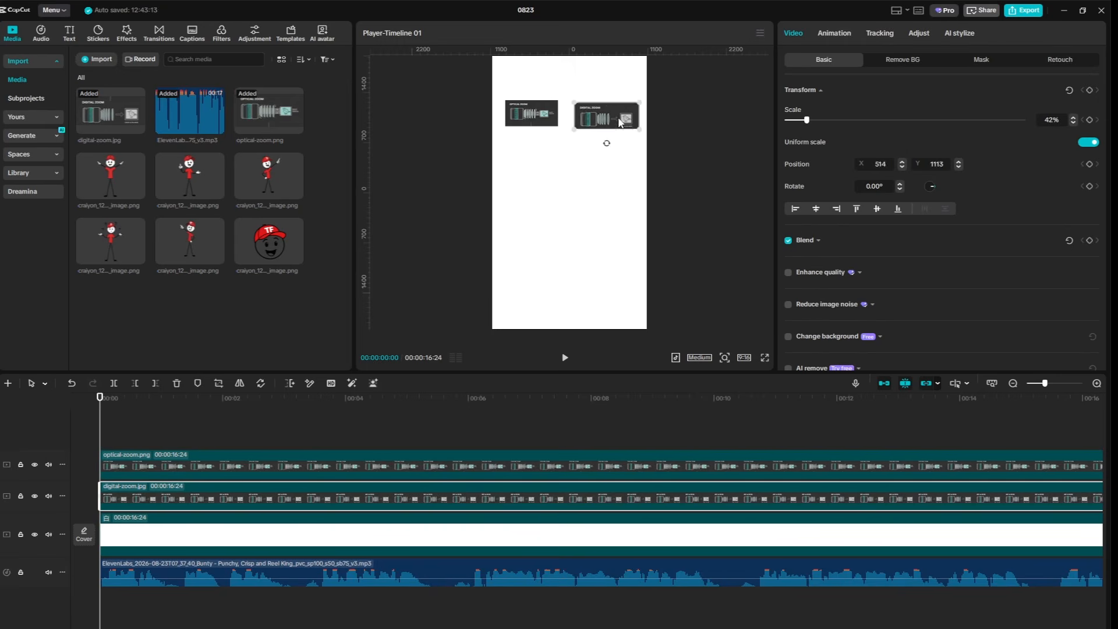
# Enlarge the optical zoom image slightly so its size better matches the digital zoom image
pyautogui.click(559, 201)
pyautogui.click(144, 438)
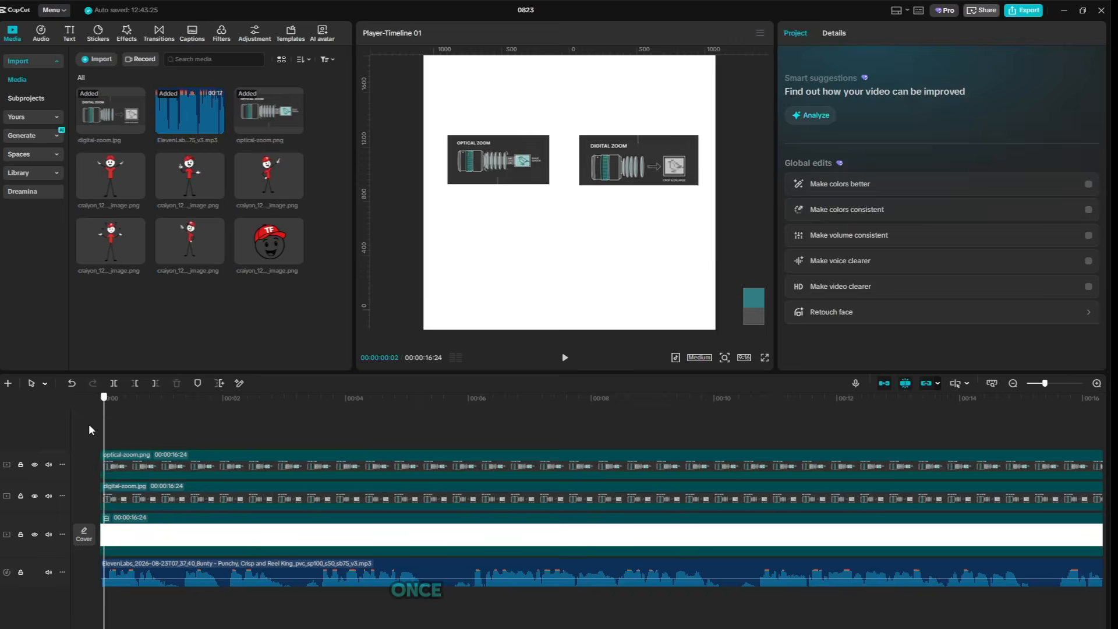
pyautogui.click(554, 182)
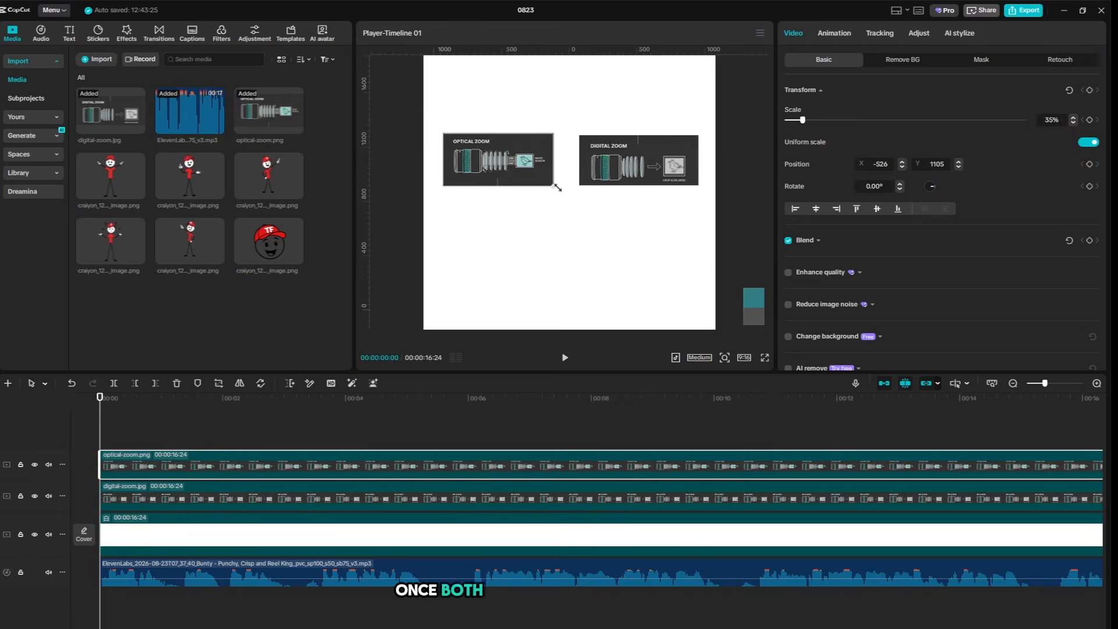
pyautogui.click(346, 423)
pyautogui.scroll(-3, 738, 210)
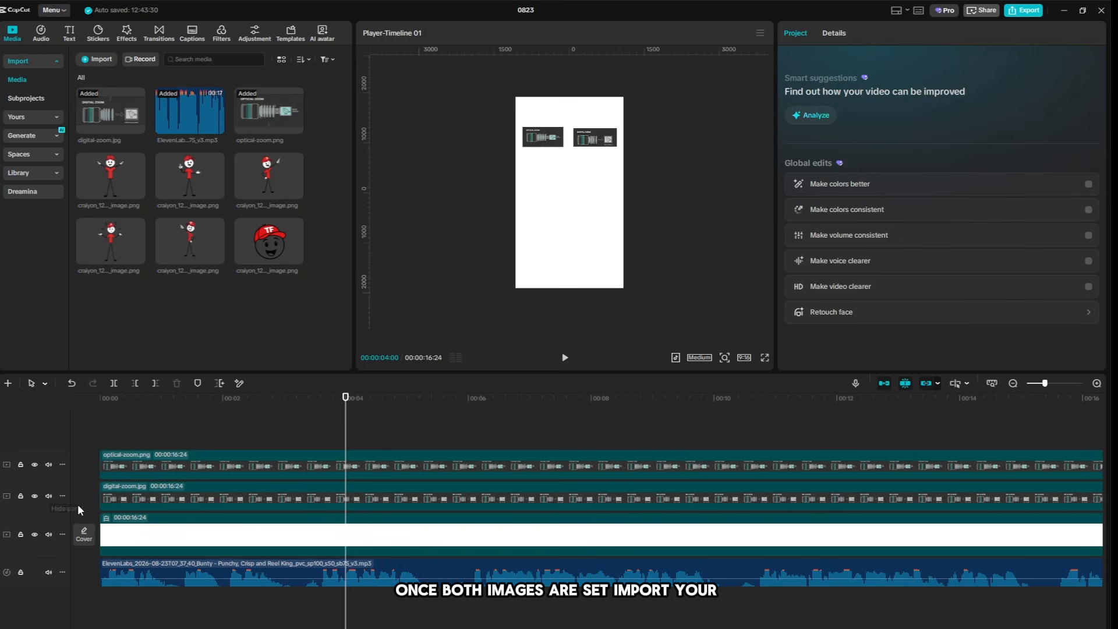
# Add the character pointing up with one hand at the timeline start, shrink it and place it below the two images
pyautogui.press('Home')
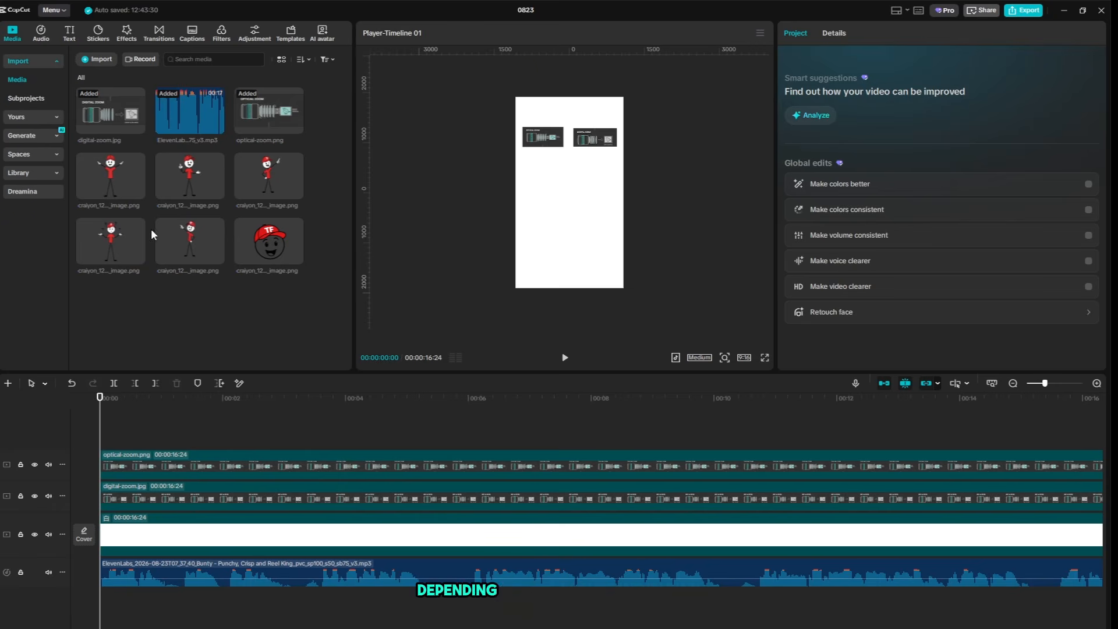
pyautogui.moveTo(158, 232); pyautogui.dragTo(102, 434)
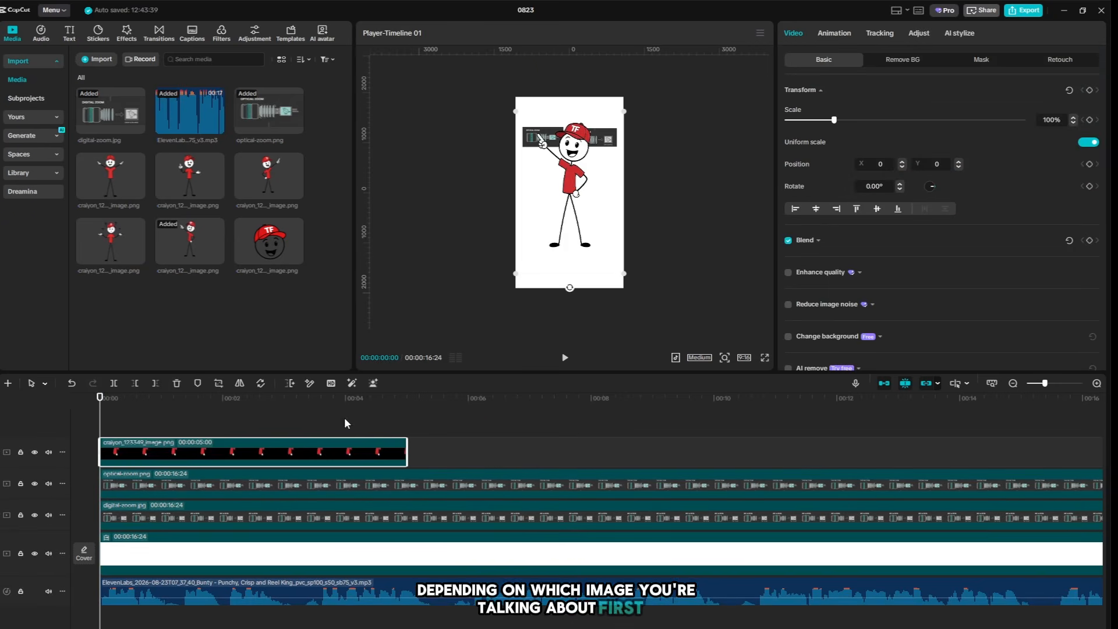
pyautogui.moveTo(597, 165); pyautogui.dragTo(596, 195)
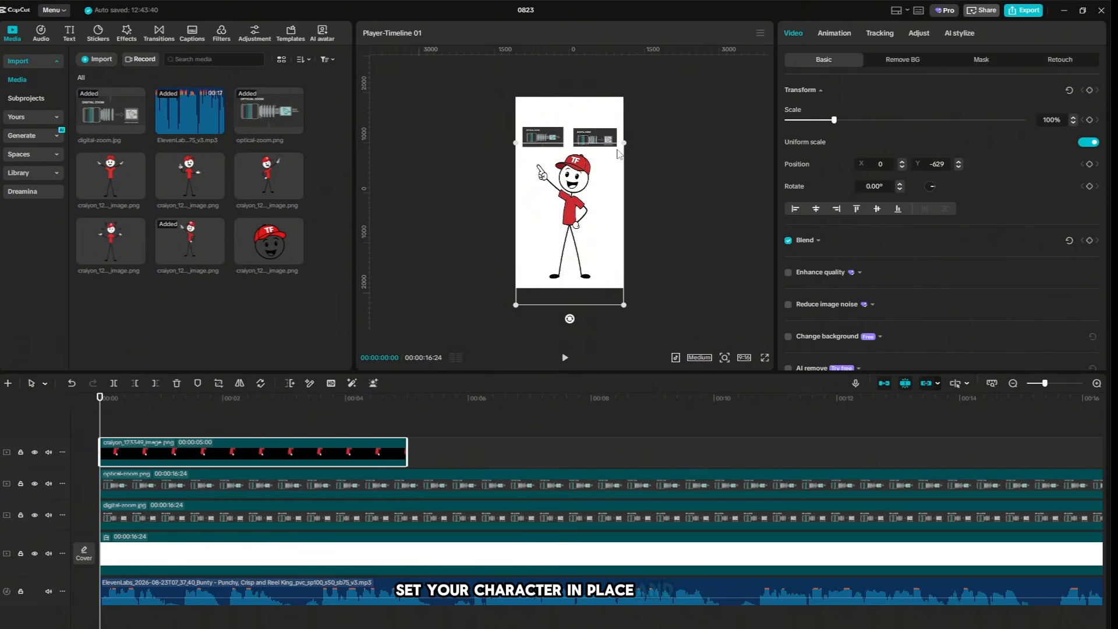
pyautogui.moveTo(623, 146); pyautogui.dragTo(599, 200)
pyautogui.click(194, 407)
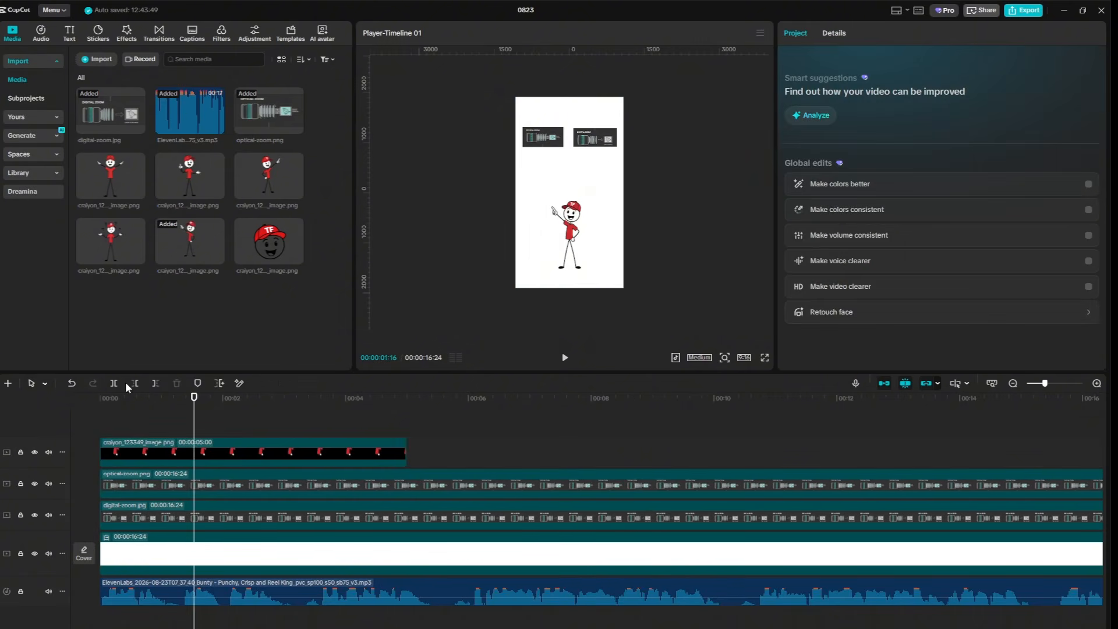
# Add a default text clip at the start of the timeline and change its wording to "Optical Zoom"
pyautogui.click(71, 40)
pyautogui.click(118, 96)
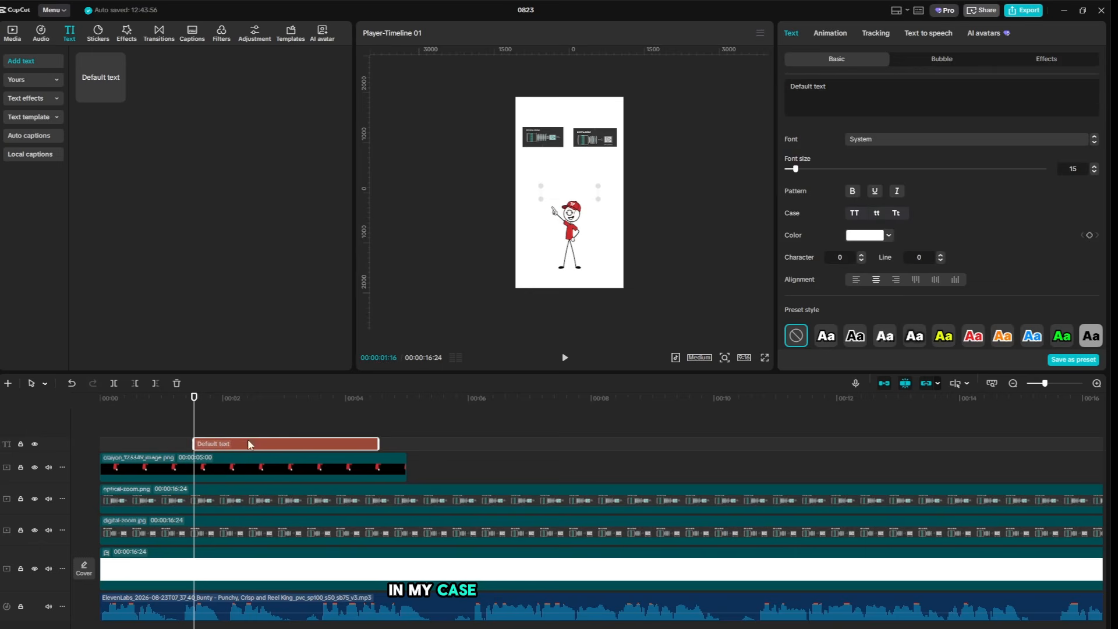
pyautogui.moveTo(248, 444); pyautogui.dragTo(152, 451)
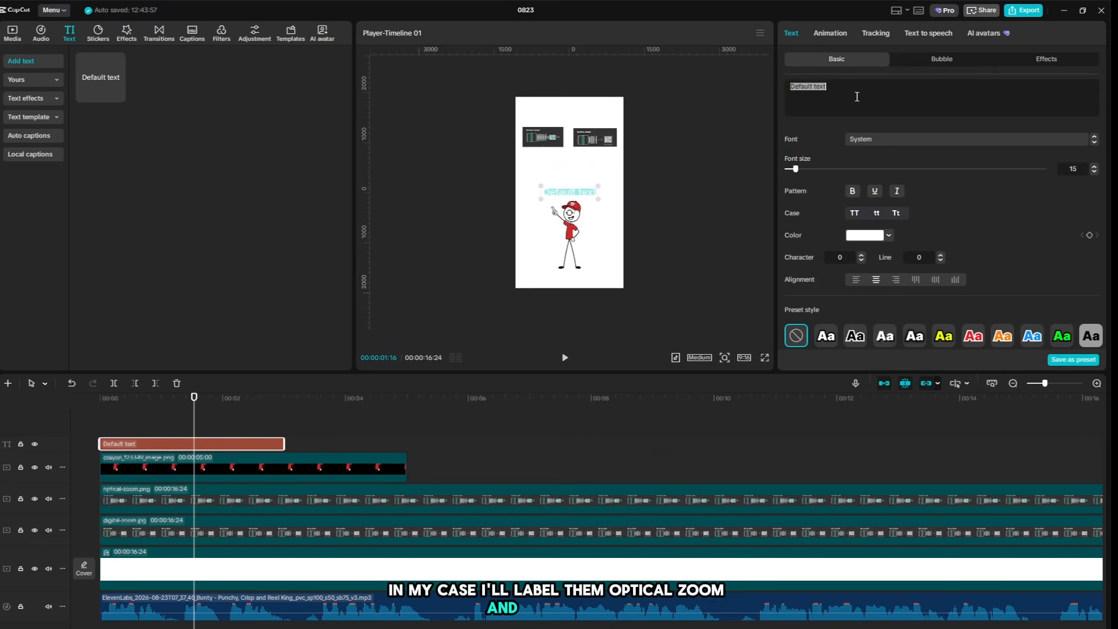
pyautogui.write('Optical')
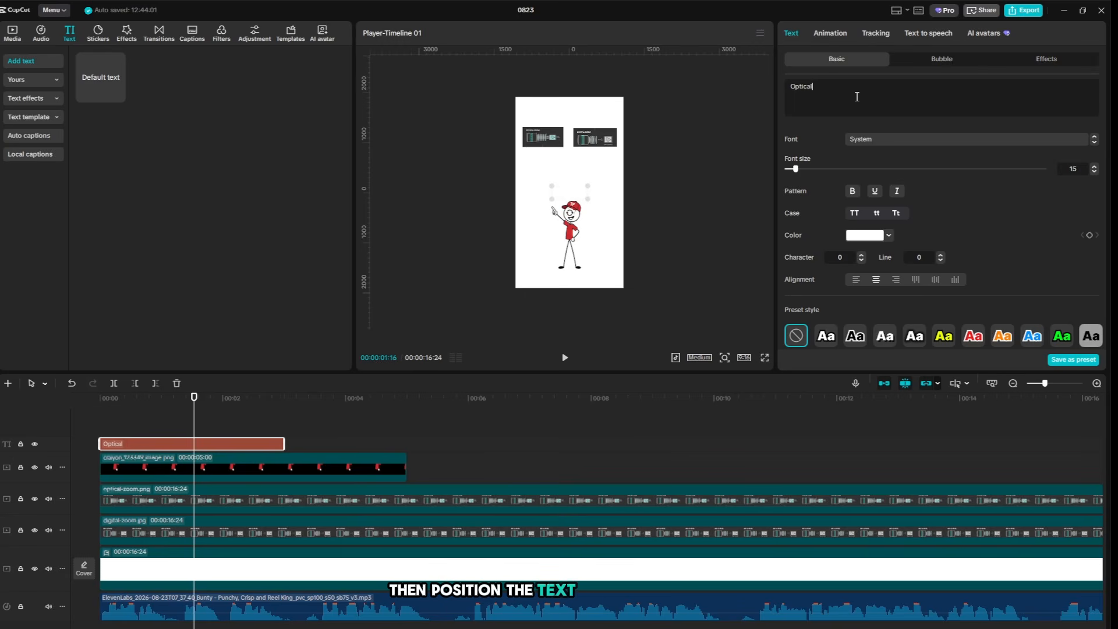
pyautogui.write(' Zoo')
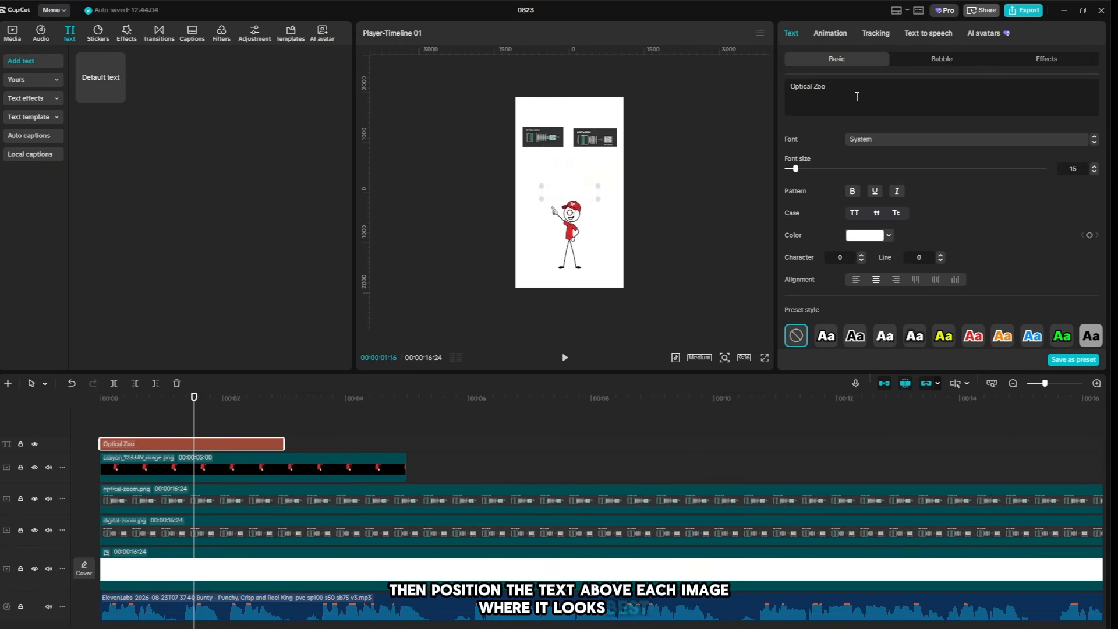
# Colour the Optical Zoom label black, set its font to SF Pro Display Bold and place it above the optical zoom image
pyautogui.click(868, 235)
pyautogui.click(886, 400)
pyautogui.moveTo(570, 192); pyautogui.dragTo(552, 86)
pyautogui.scroll(8, 568, 140)
pyautogui.moveTo(503, 75); pyautogui.dragTo(496, 91)
pyautogui.click(900, 141)
pyautogui.click(874, 267)
# Extend the Optical Zoom label to the voice-over's end and duplicate it on a track above, starting at zero
pyautogui.moveTo(284, 445); pyautogui.dragTo(919, 449)
pyautogui.hscroll(-5, 583, 455)
pyautogui.hotkey('ctrl', 'c')
pyautogui.hotkey('ctrl', 'v')
pyautogui.moveTo(353, 446); pyautogui.dragTo(259, 447)
# Change the duplicated label's wording to "Digital Zoom" and move it above the digital zoom image
pyautogui.doubleClick(797, 88)
pyautogui.write('Digital')
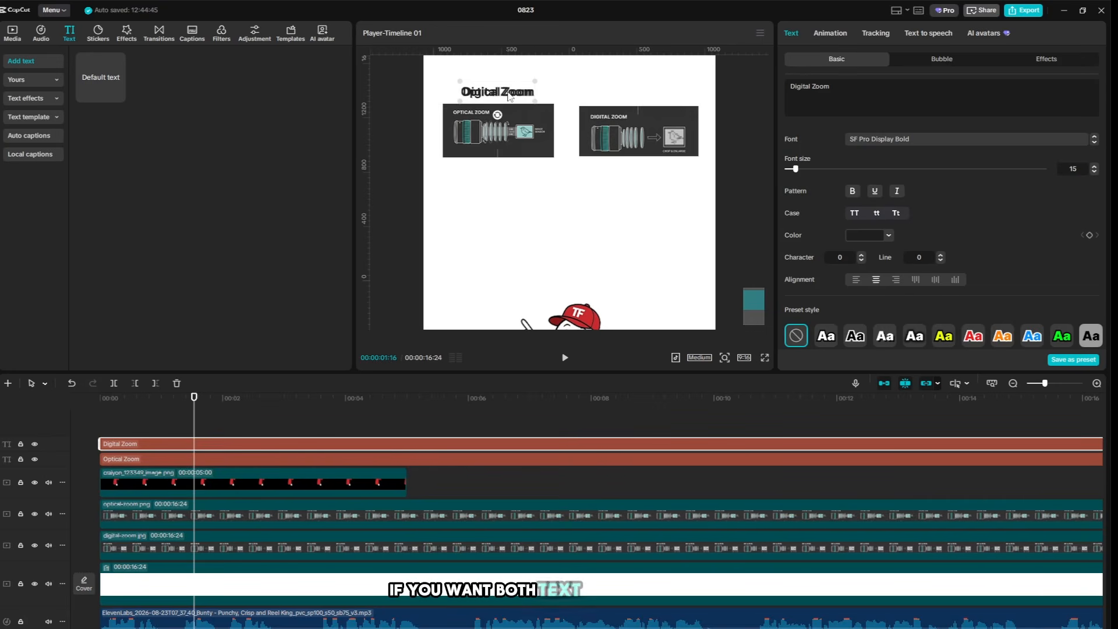
pyautogui.moveTo(510, 97); pyautogui.dragTo(647, 97)
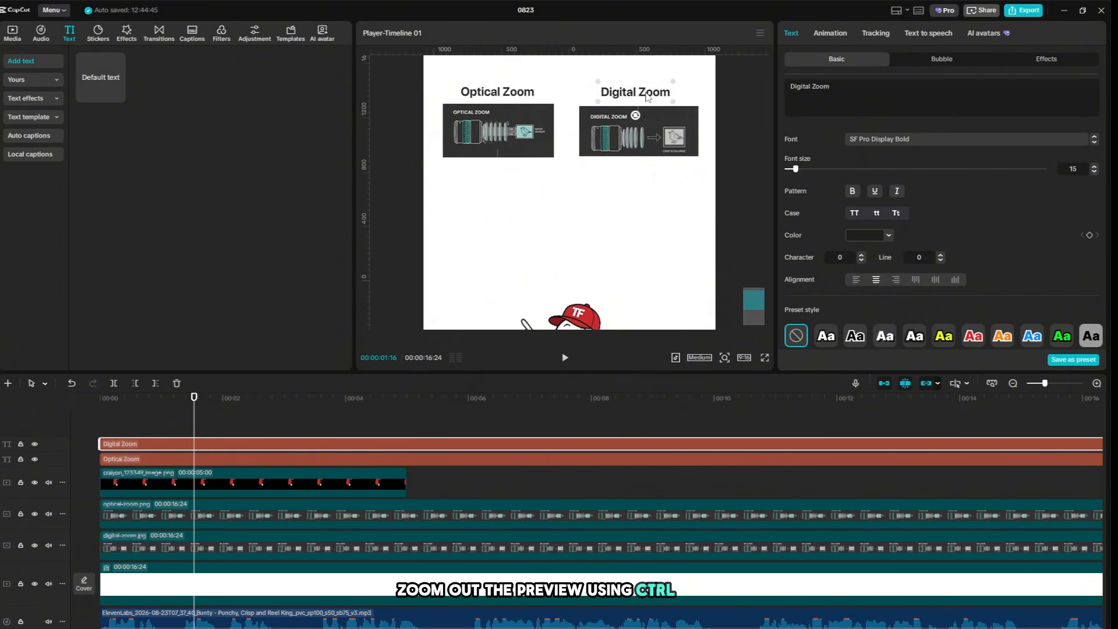
# Add a horizontal guide to the preview and move it up to the height of the two text labels
pyautogui.rightClick(397, 110)
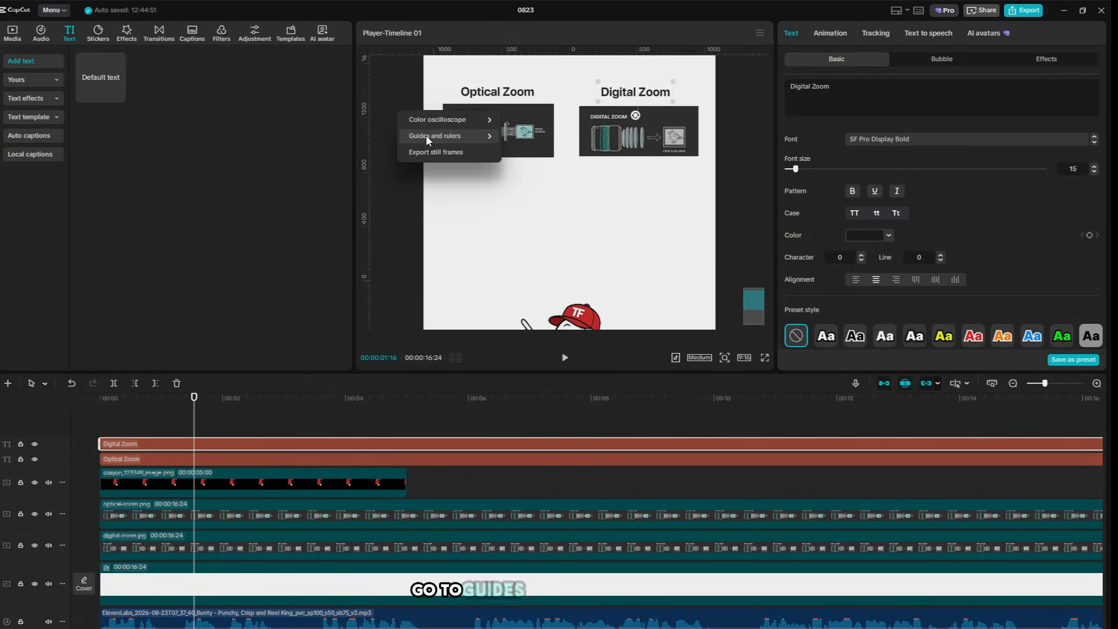
pyautogui.moveTo(425, 139)
pyautogui.click(566, 138)
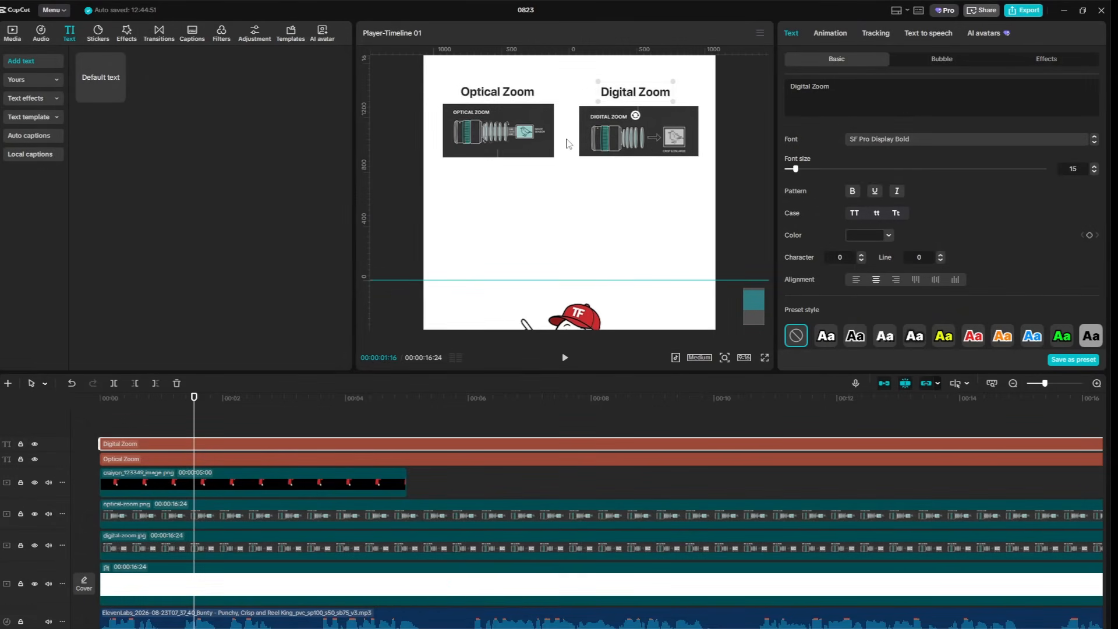
pyautogui.moveTo(621, 282); pyautogui.dragTo(637, 92)
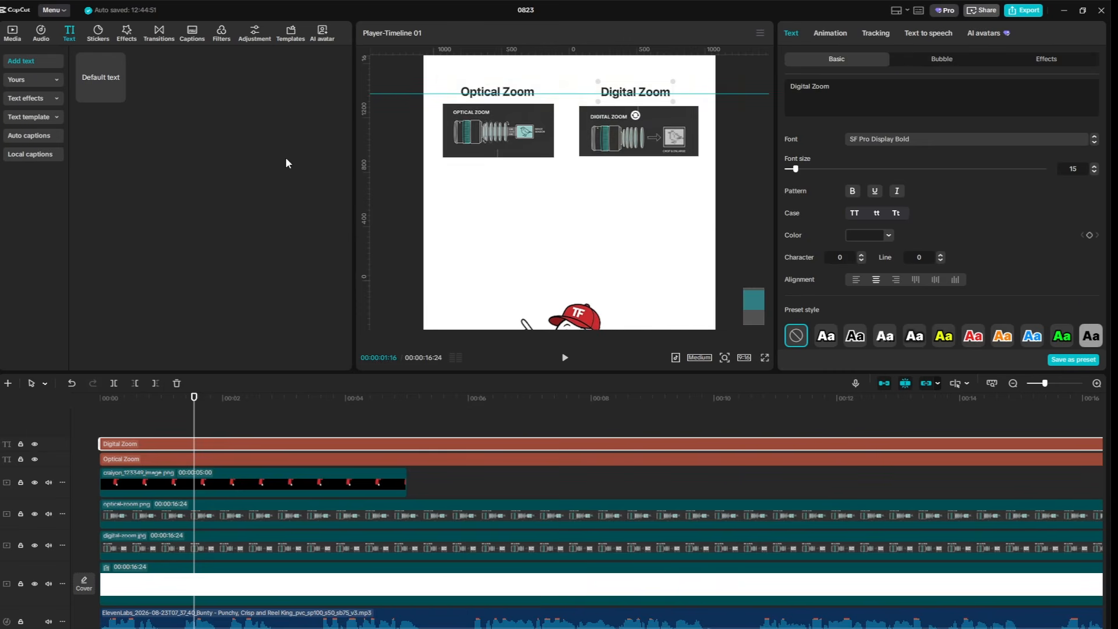
# Lock the preview guides so the horizontal guide cannot be moved
pyautogui.rightClick(373, 119)
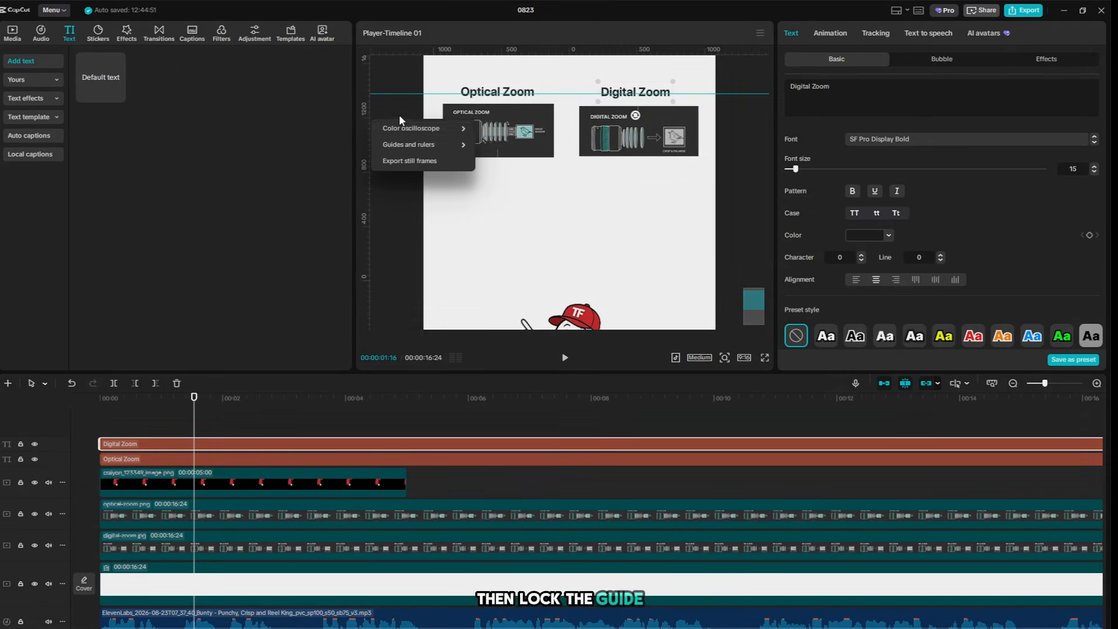
pyautogui.rightClick(402, 109)
pyautogui.moveTo(451, 134)
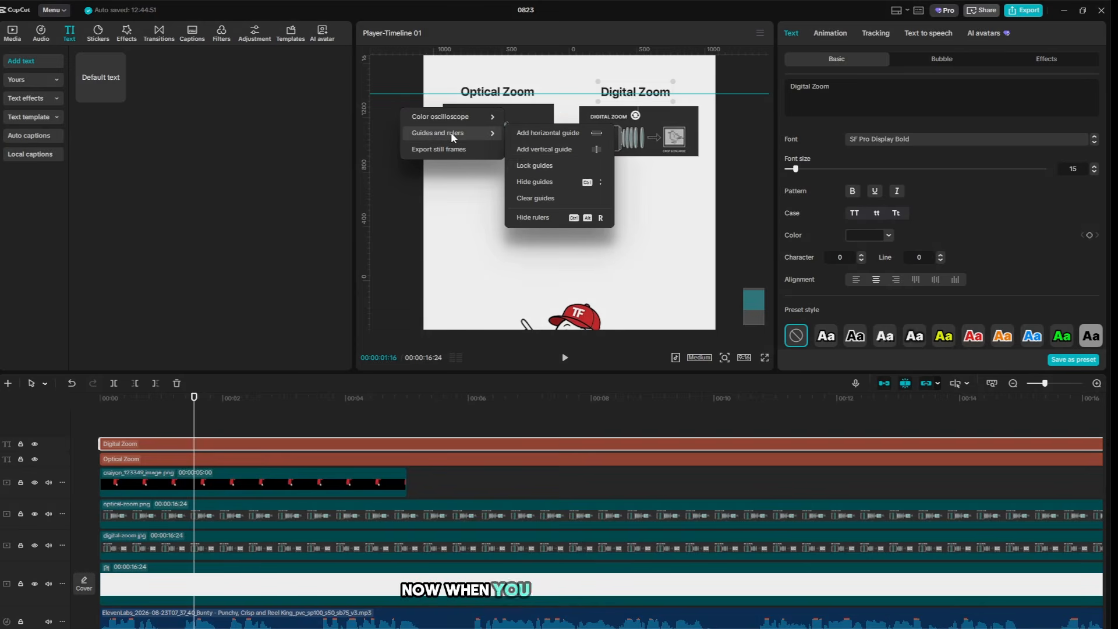
pyautogui.click(545, 166)
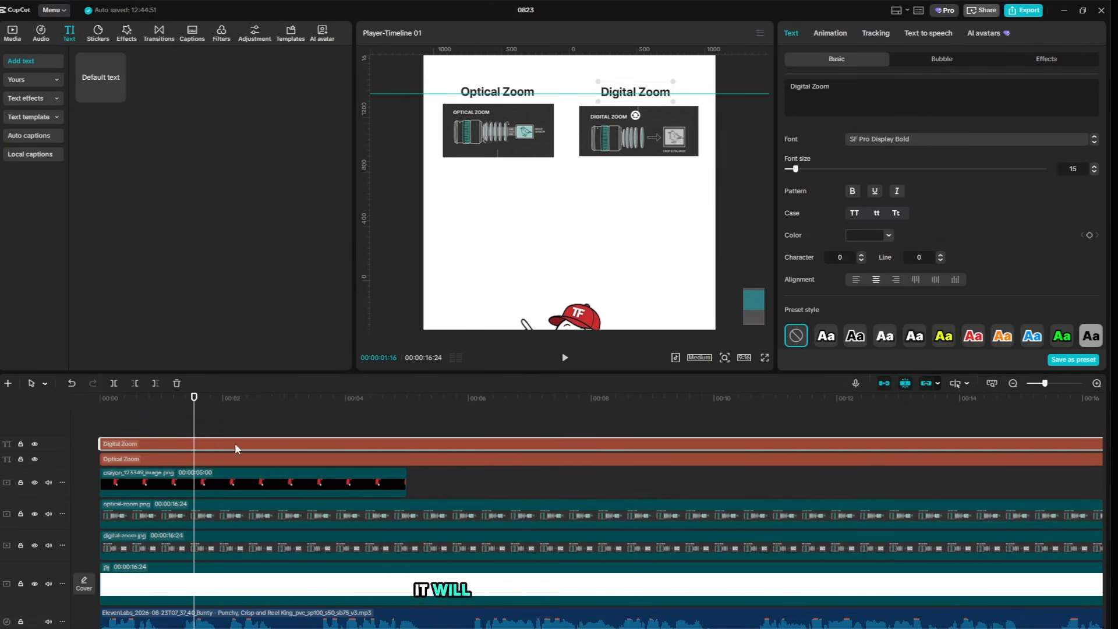
# Align the Optical Zoom and Digital Zoom labels vertically on the horizontal guide
pyautogui.click(216, 457)
pyautogui.moveTo(509, 93); pyautogui.dragTo(505, 95)
pyautogui.click(250, 445)
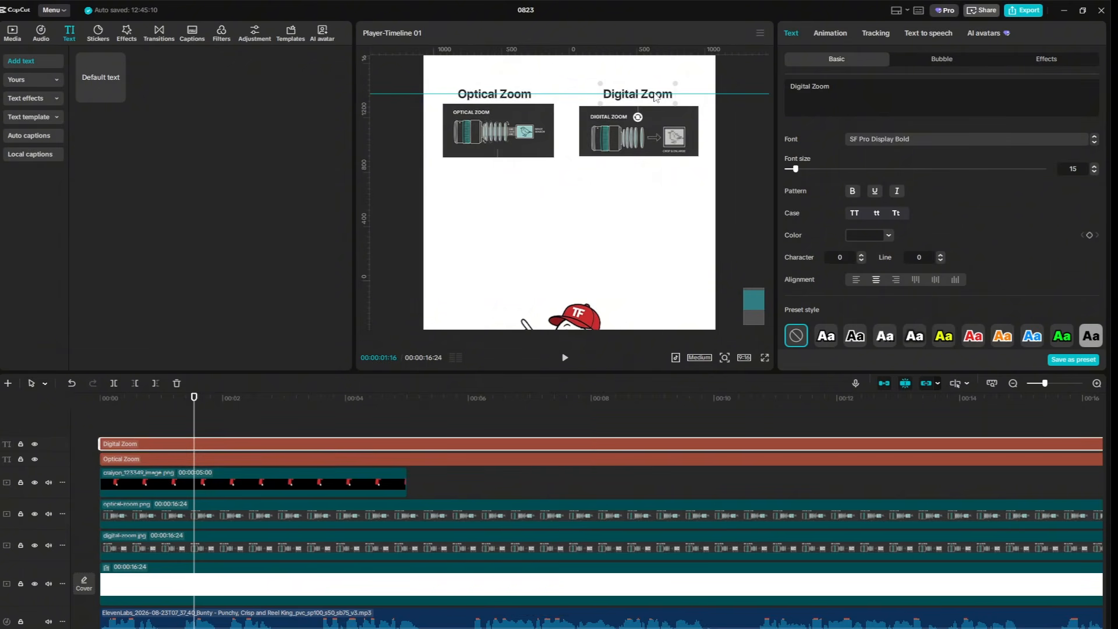
# Hide the horizontal guide in the preview
pyautogui.rightClick(395, 150)
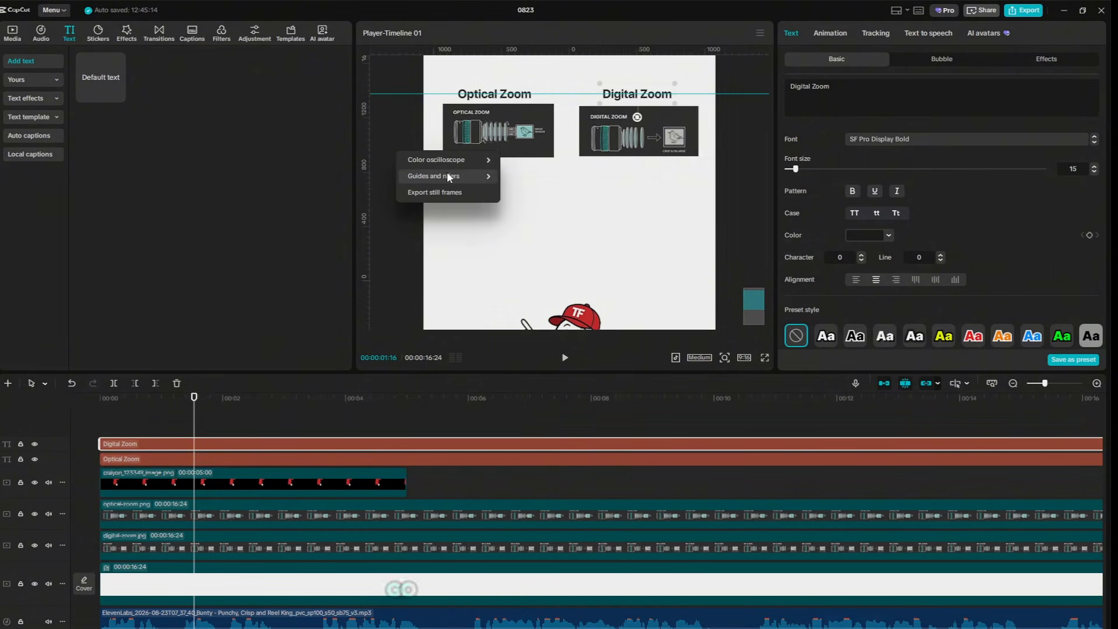
pyautogui.moveTo(446, 174)
pyautogui.click(557, 226)
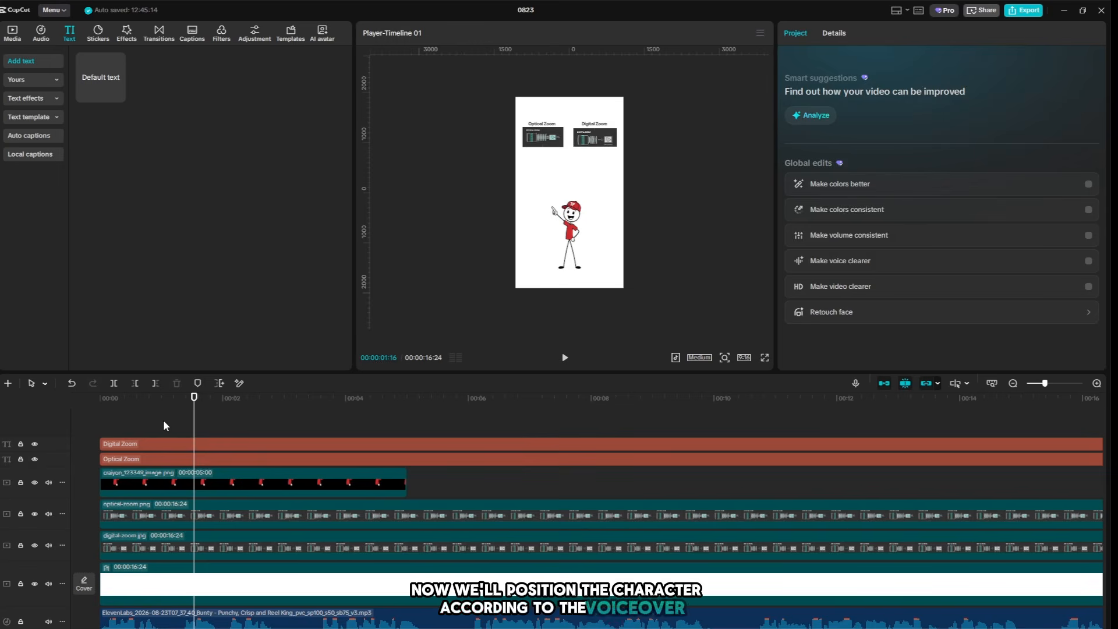
# Listen to the voice-over opening and trim the first character clip to end at 00:00:01:10
pyautogui.press('space')
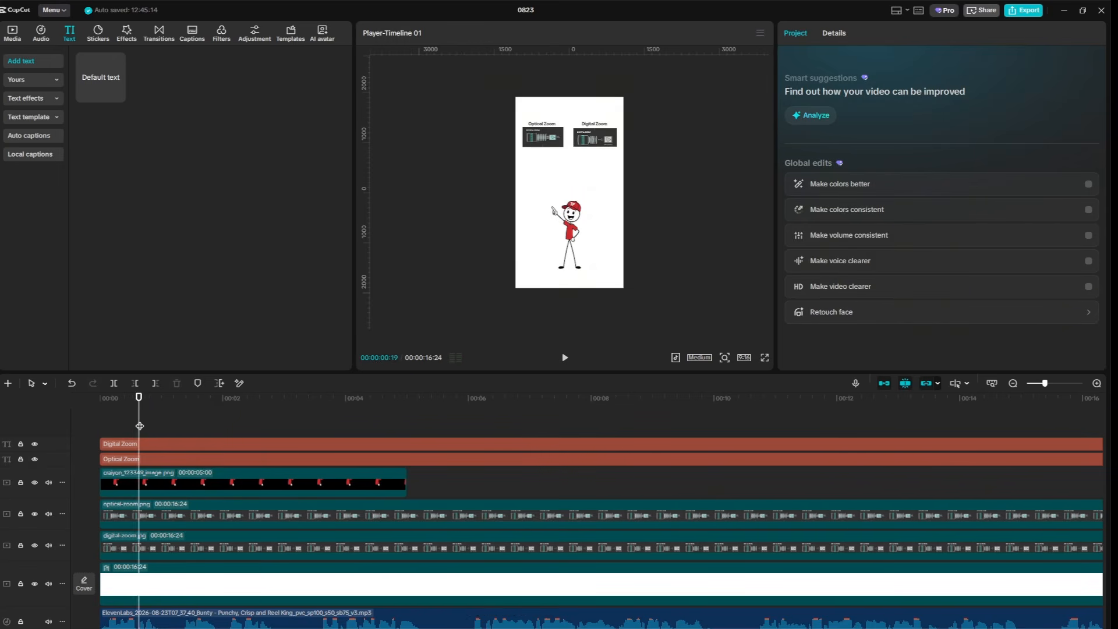
pyautogui.moveTo(140, 425); pyautogui.dragTo(181, 430)
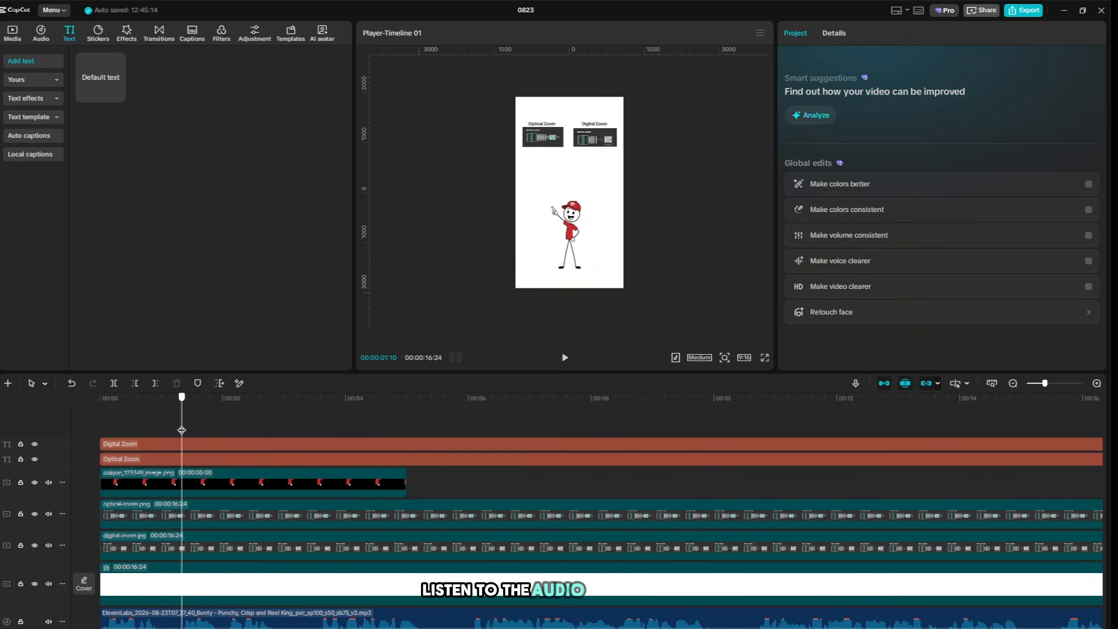
pyautogui.click(402, 483)
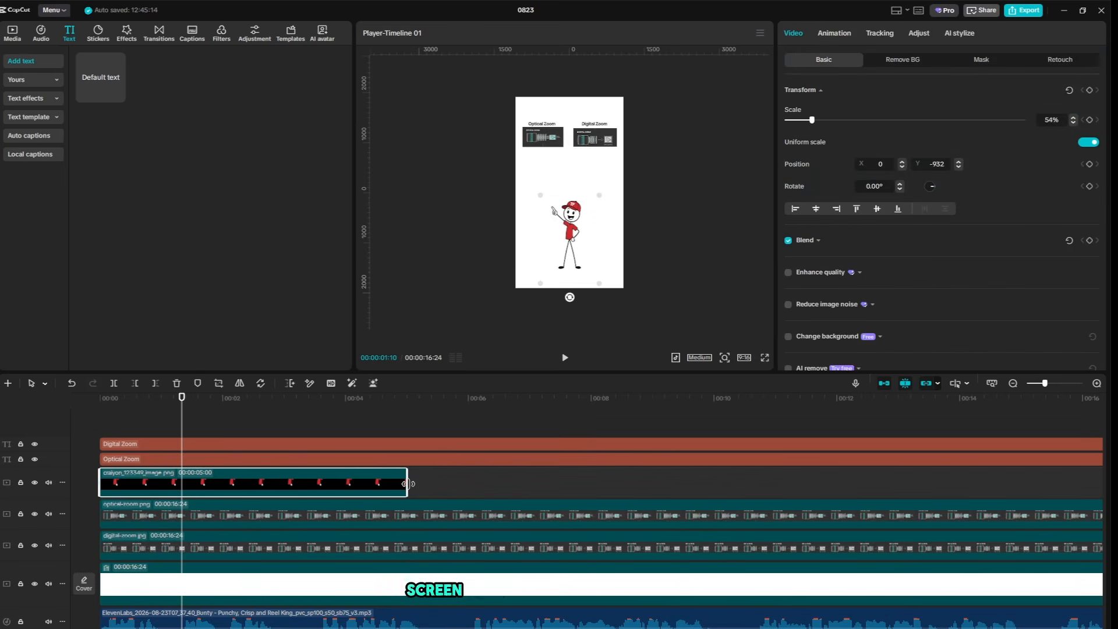
pyautogui.moveTo(381, 484); pyautogui.dragTo(182, 484)
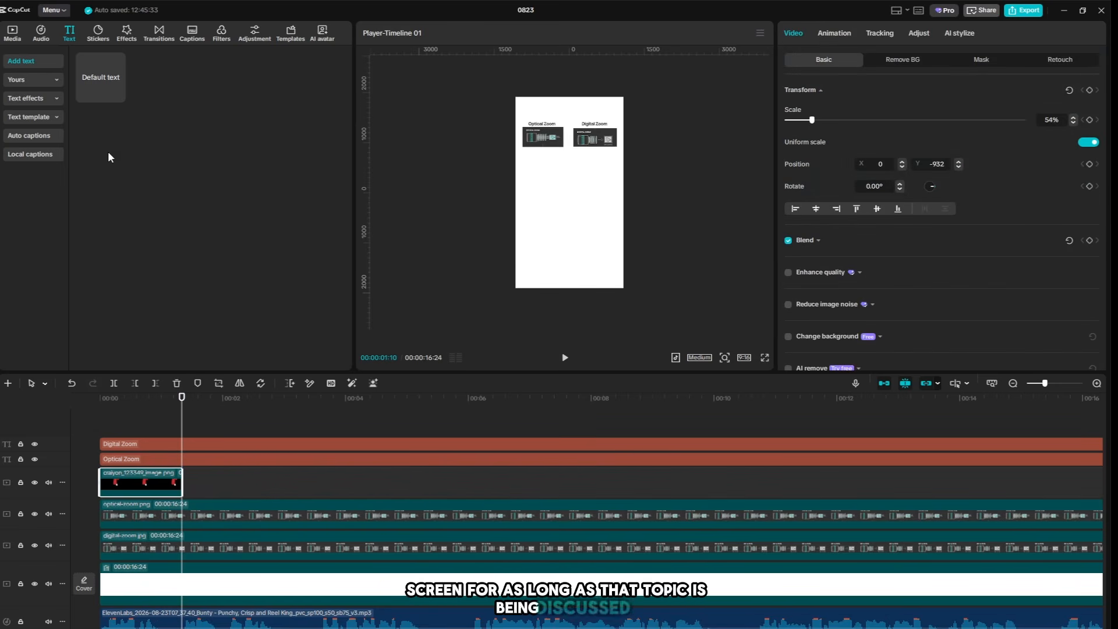
# Add the character image pointing toward Digital Zoom directly after the first character clip and trim it to end at 00:00:03:06
pyautogui.click(12, 34)
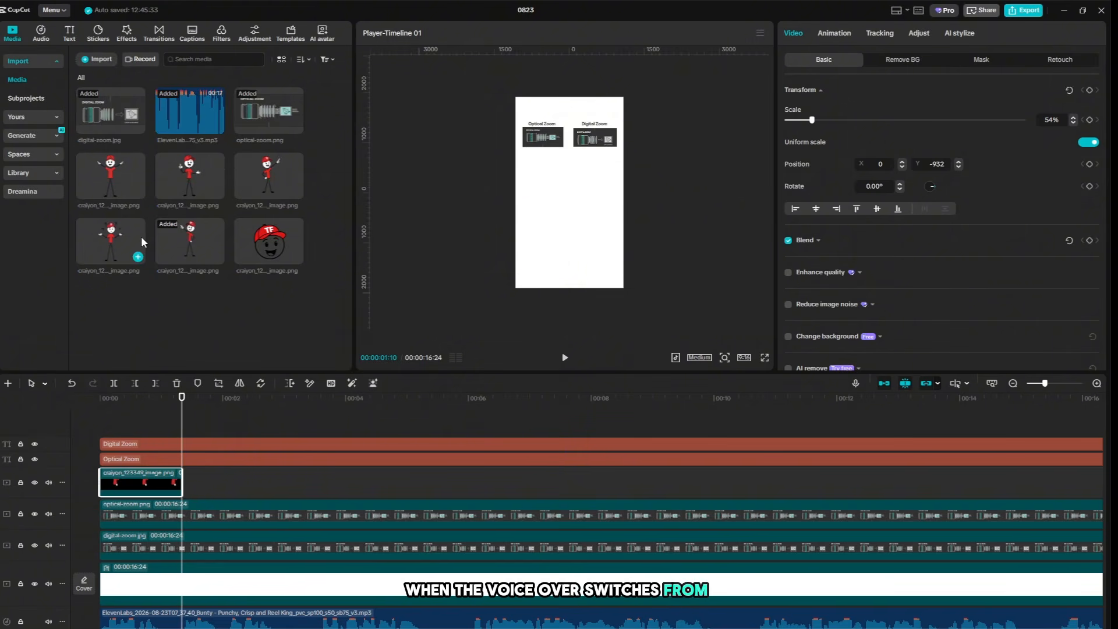
pyautogui.moveTo(224, 186); pyautogui.dragTo(181, 483)
pyautogui.press('space')
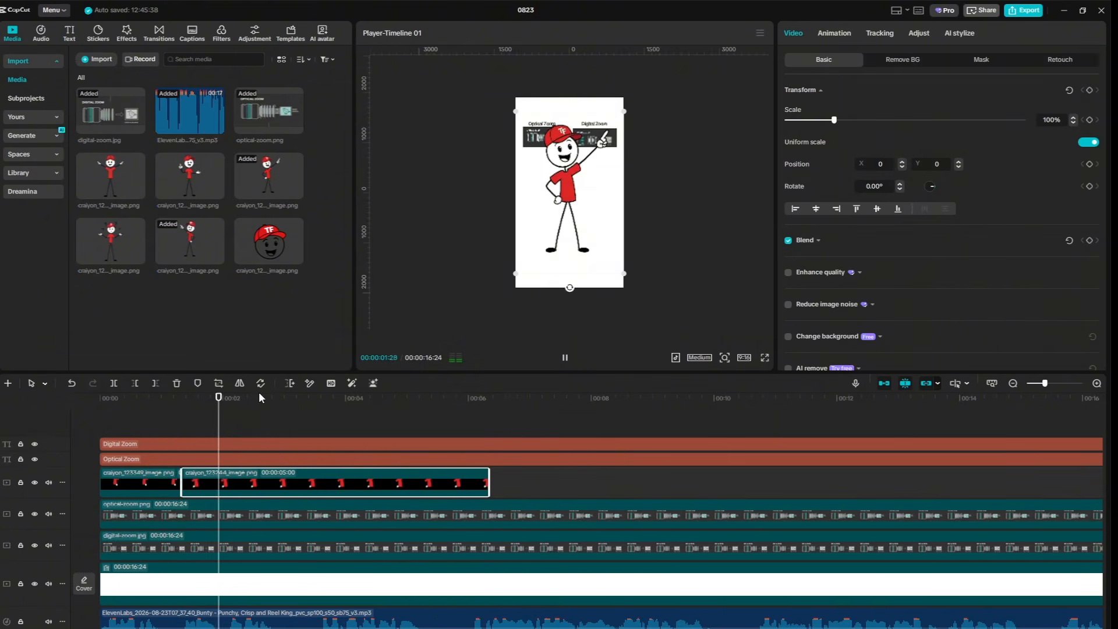
pyautogui.press('space')
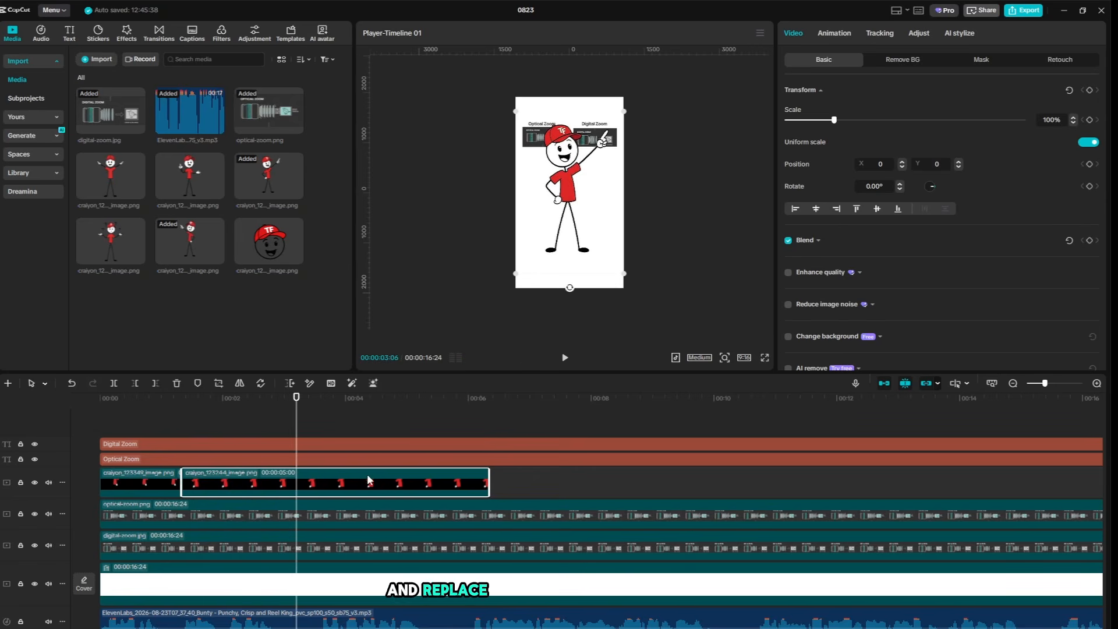
pyautogui.moveTo(488, 484); pyautogui.dragTo(297, 483)
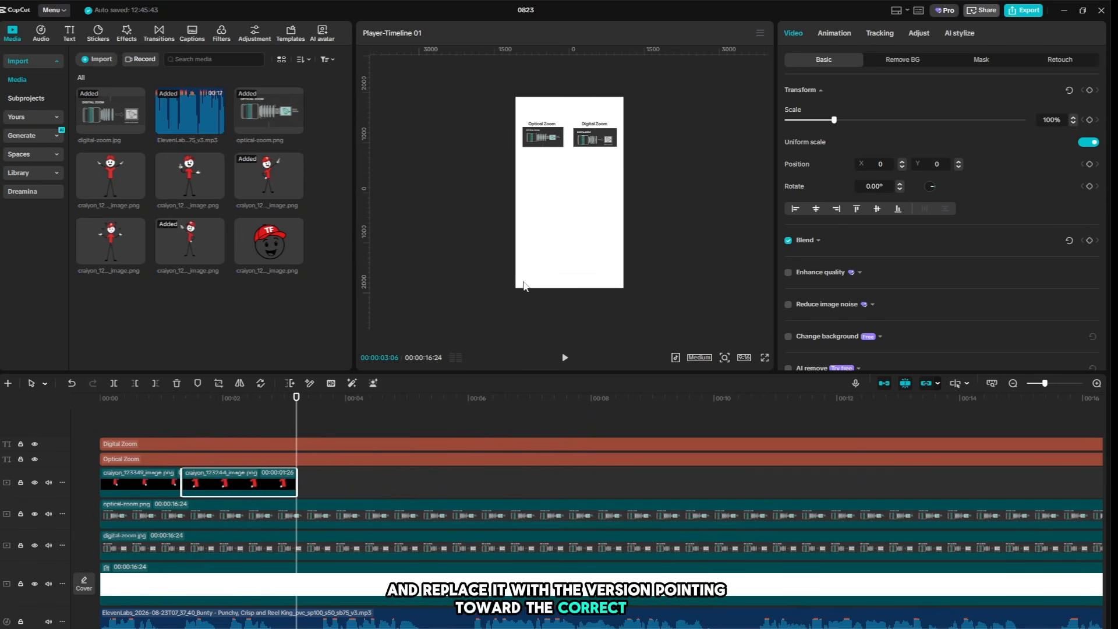
# Copy the first character clip's attributes and paste its location size, blend and canvas onto the second character clip
pyautogui.click(238, 434)
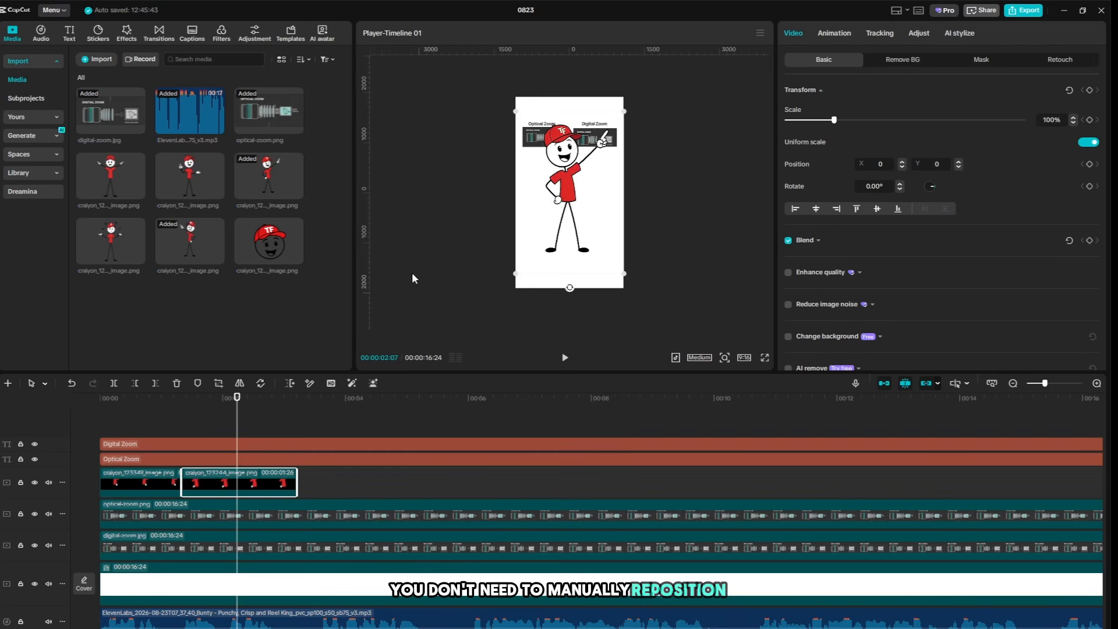
pyautogui.click(147, 481)
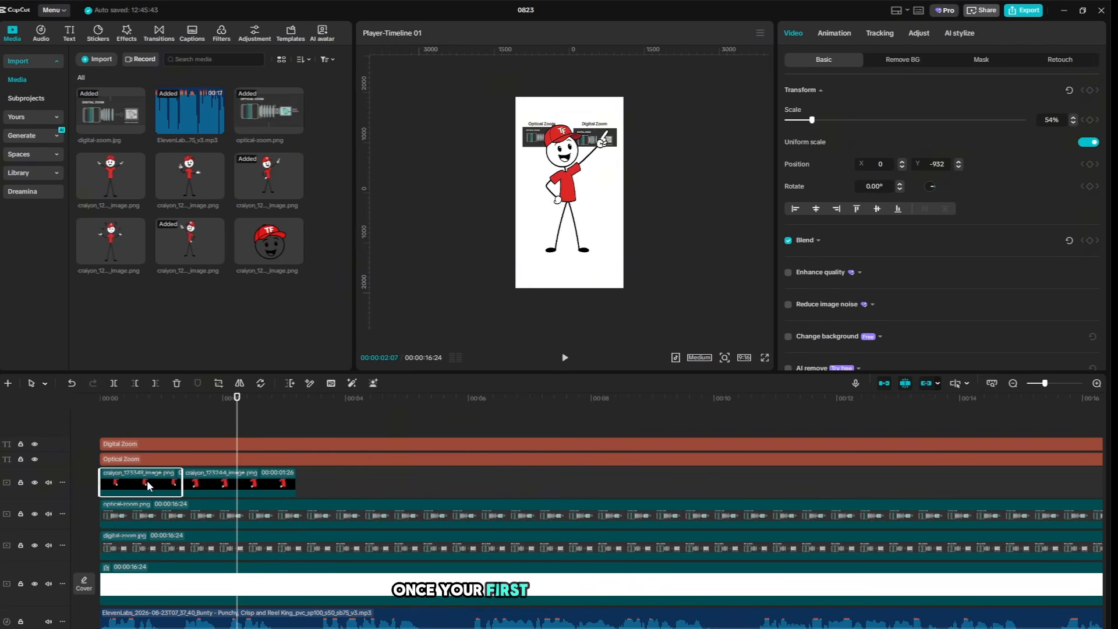
pyautogui.rightClick(147, 480)
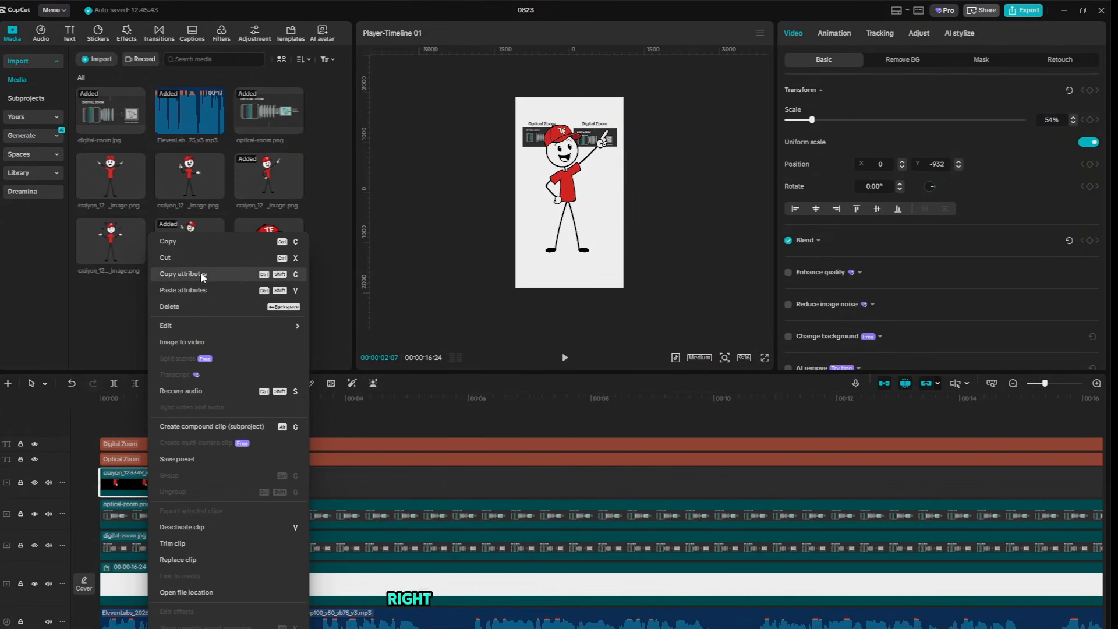
pyautogui.click(288, 274)
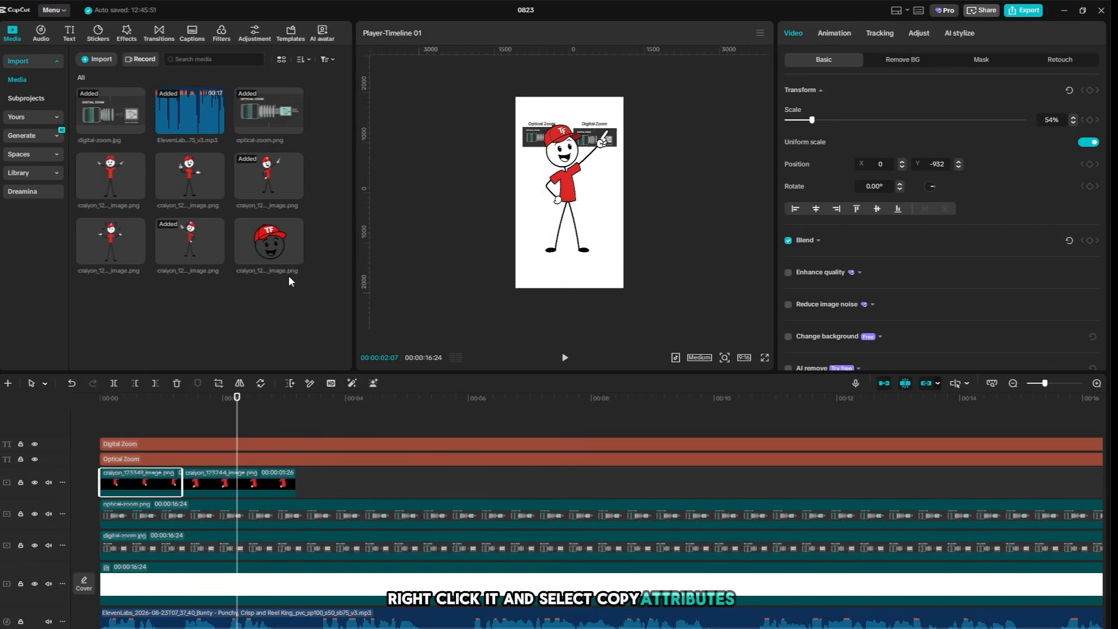
pyautogui.click(259, 480)
pyautogui.rightClick(258, 480)
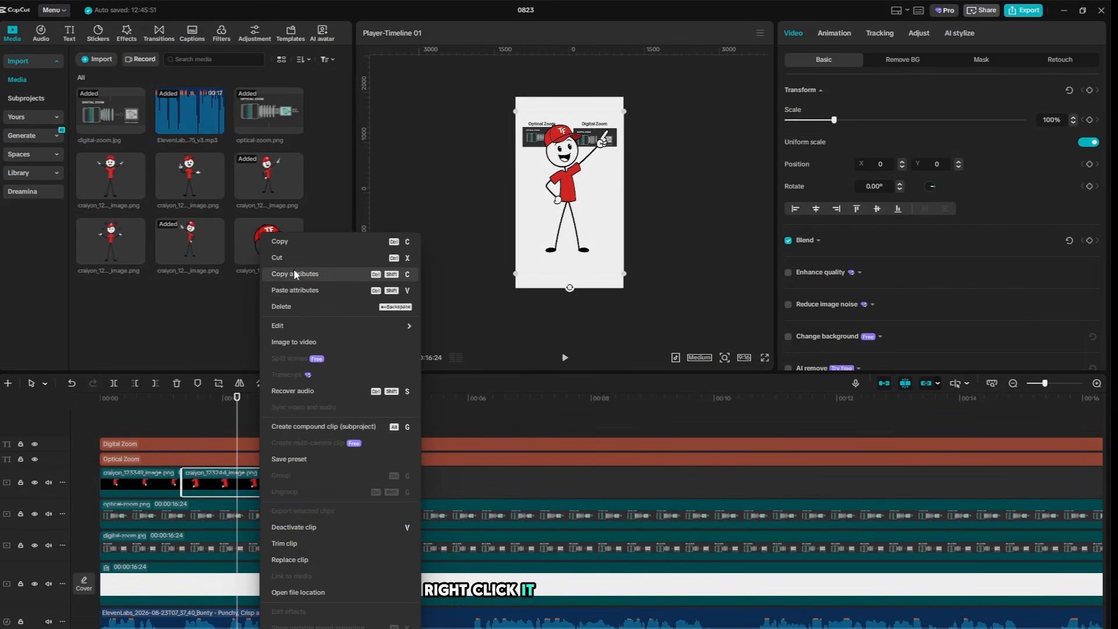
pyautogui.click(405, 291)
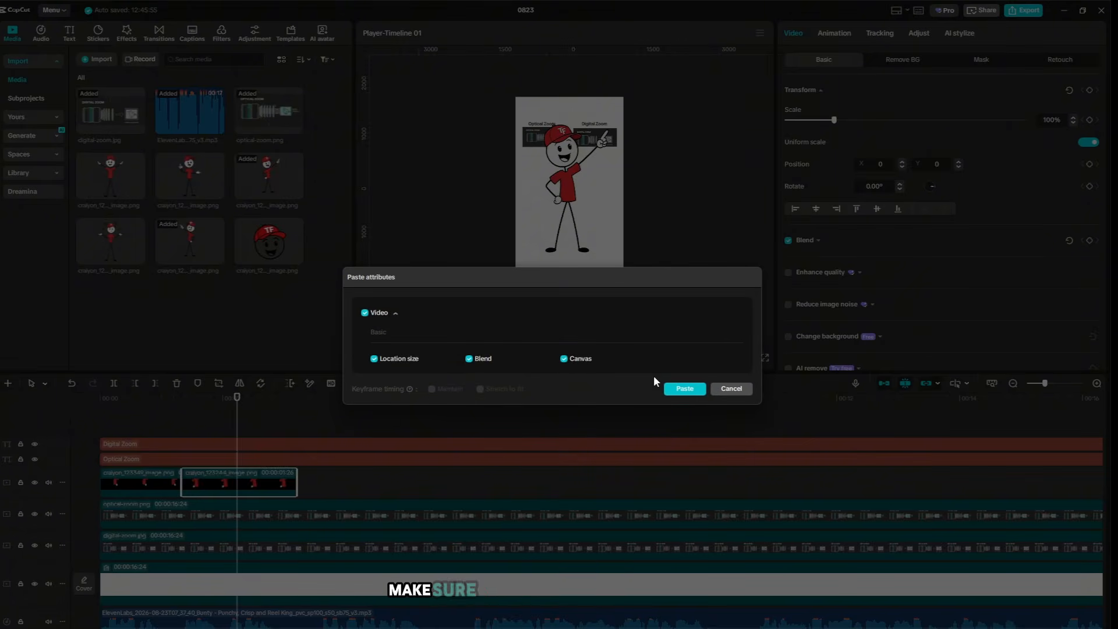
pyautogui.click(685, 389)
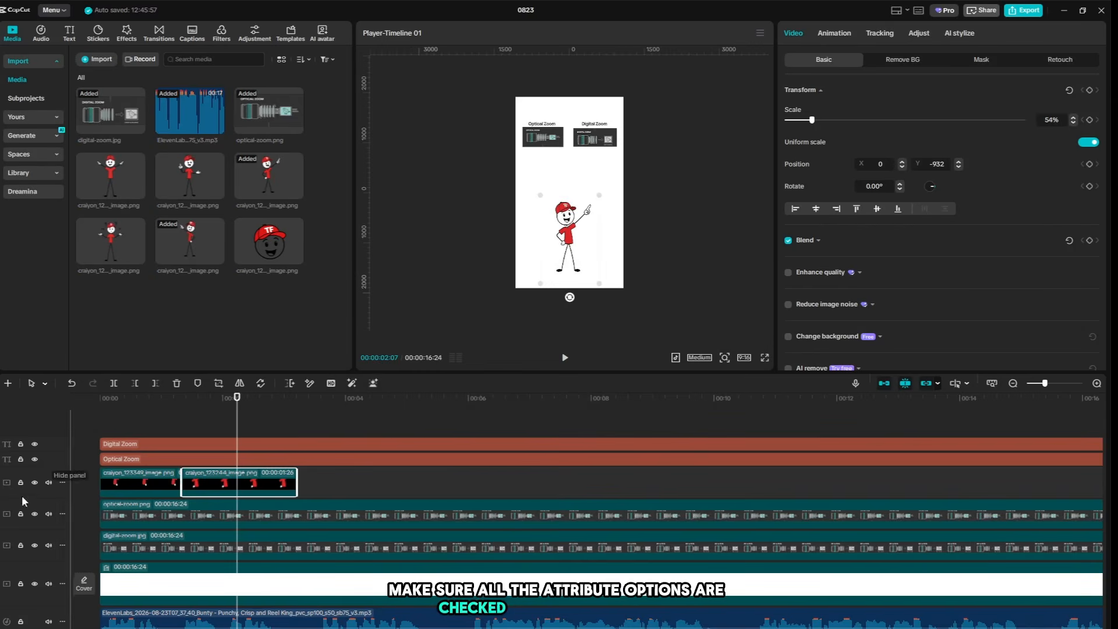
# Add the confused, shrugging character image after the second character clip and trim it to end at 00:00:05:14, matching the voice-over
pyautogui.moveTo(198, 429)
pyautogui.mouseDown()
pyautogui.moveTo(145, 421)
pyautogui.moveTo(220, 422)
pyautogui.moveTo(144, 422)
pyautogui.moveTo(200, 422)
pyautogui.mouseUp()
pyautogui.press('space')
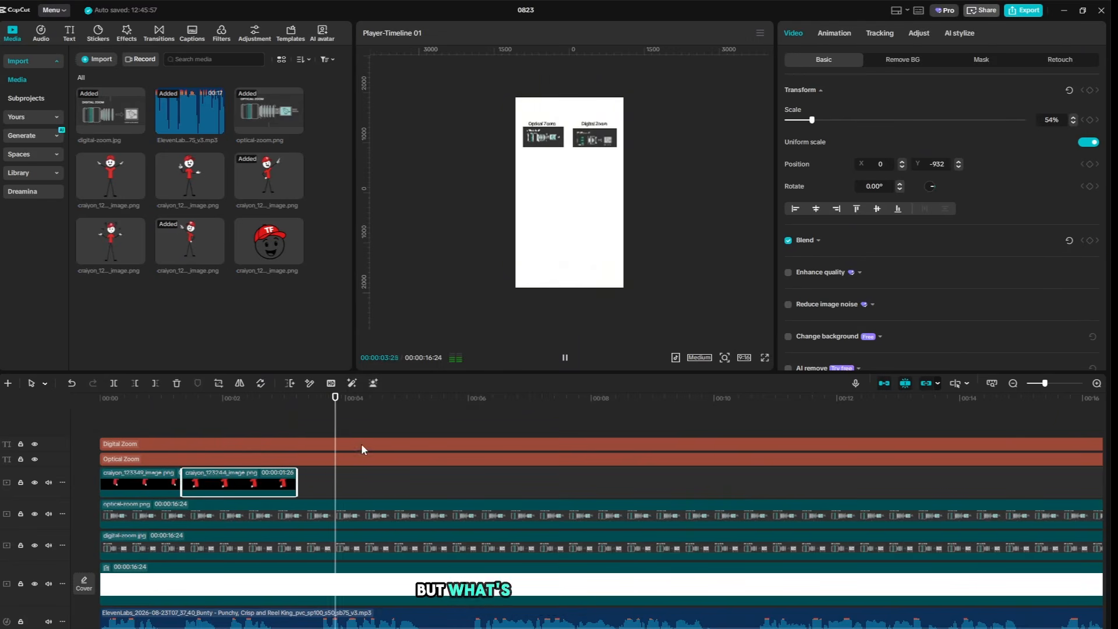
pyautogui.press('space')
pyautogui.click(352, 481)
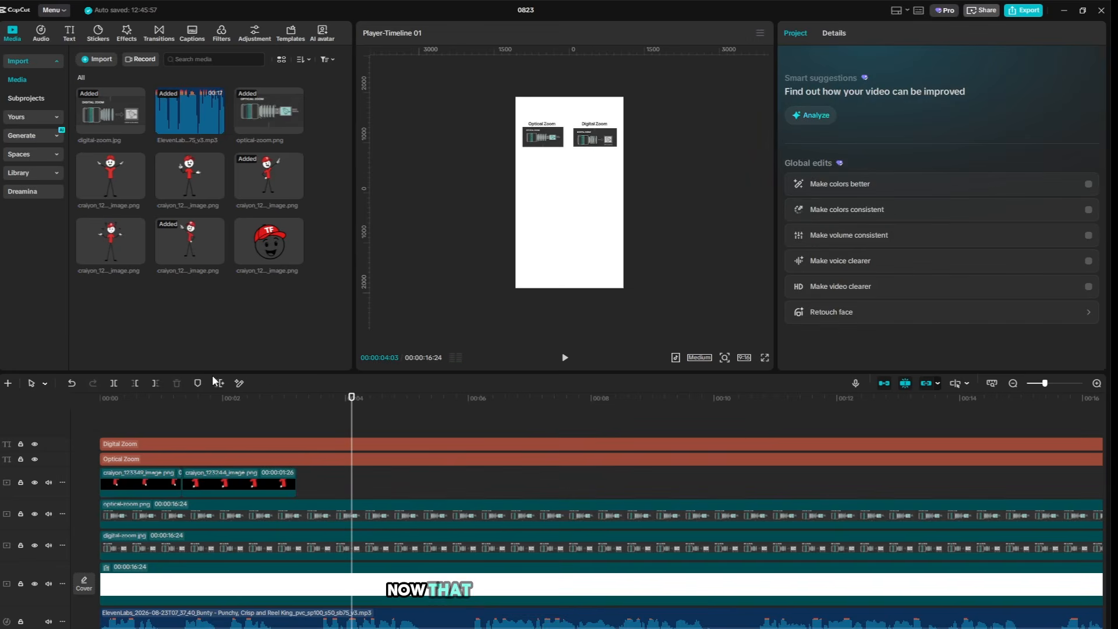
pyautogui.moveTo(123, 243); pyautogui.dragTo(294, 481)
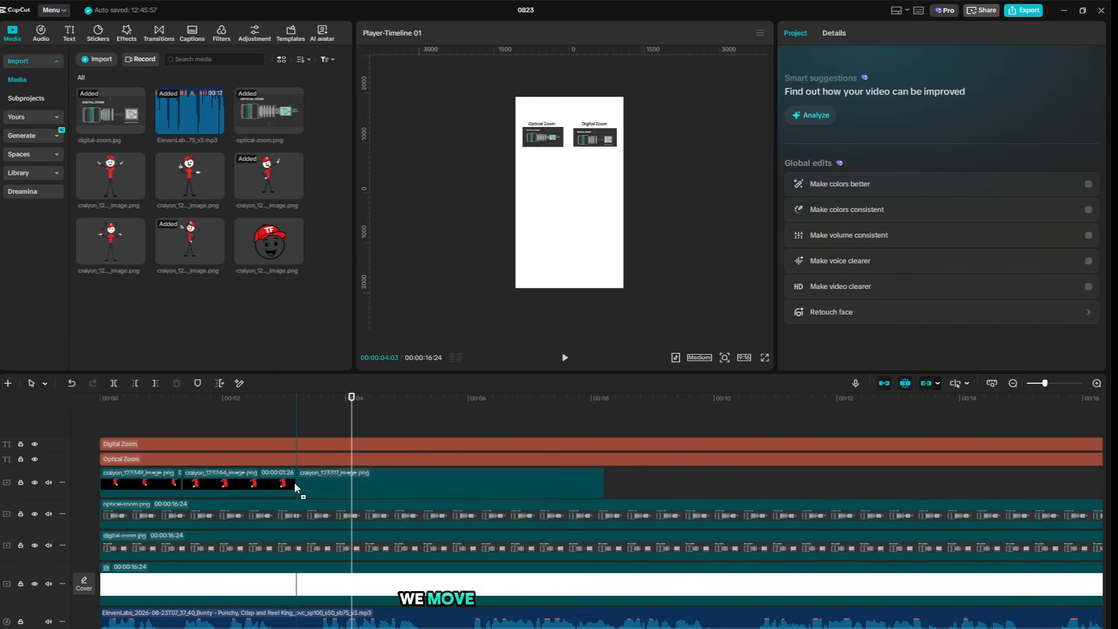
pyautogui.press('space')
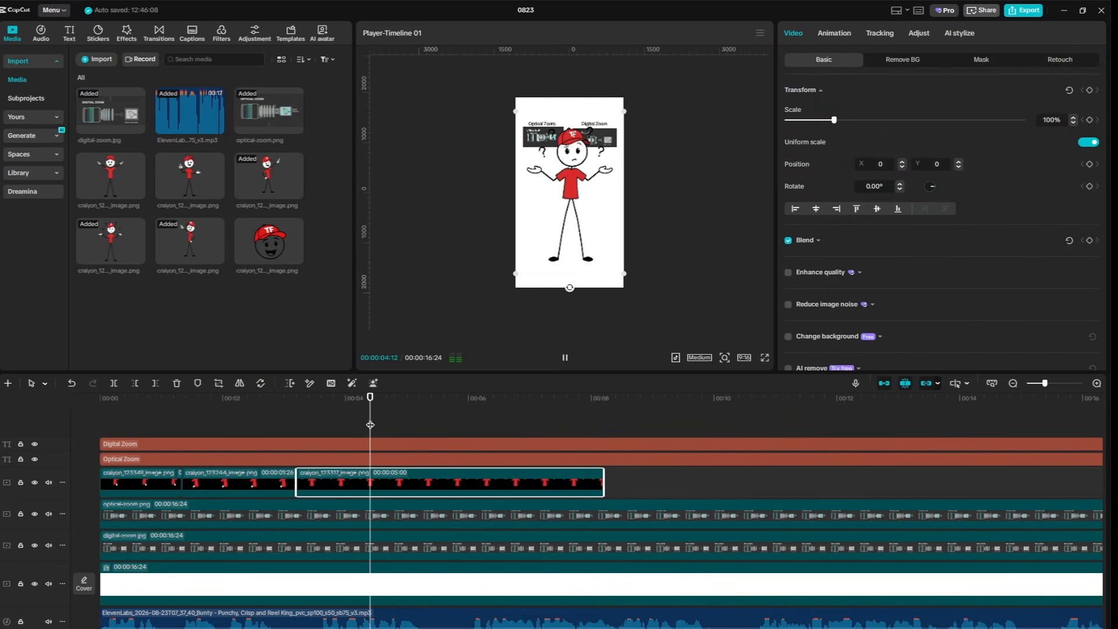
pyautogui.press('space')
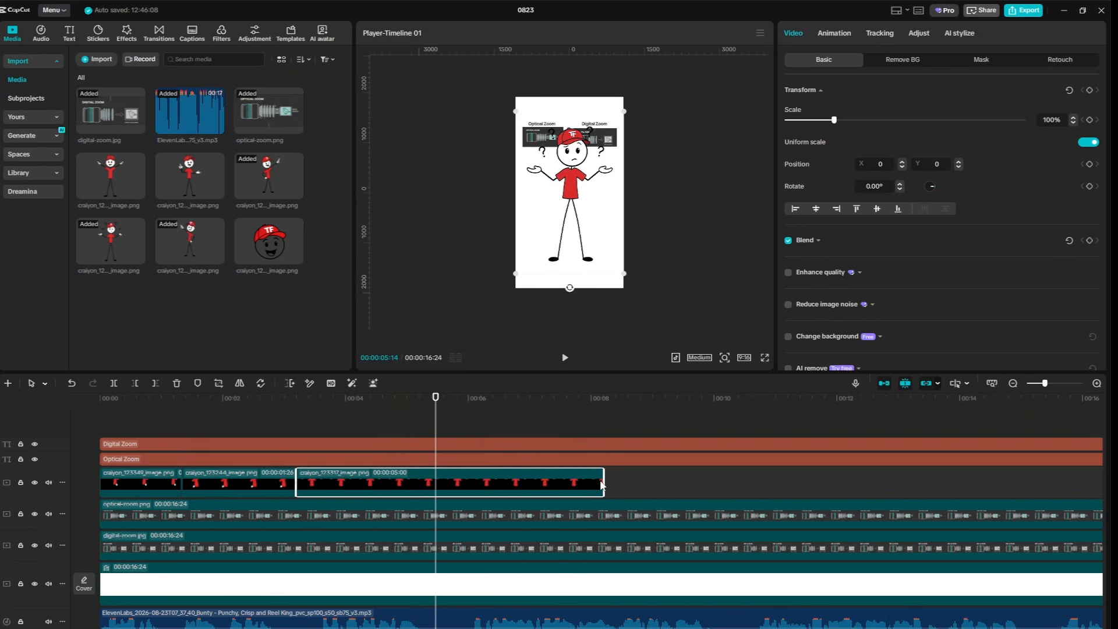
pyautogui.moveTo(601, 481); pyautogui.dragTo(436, 481)
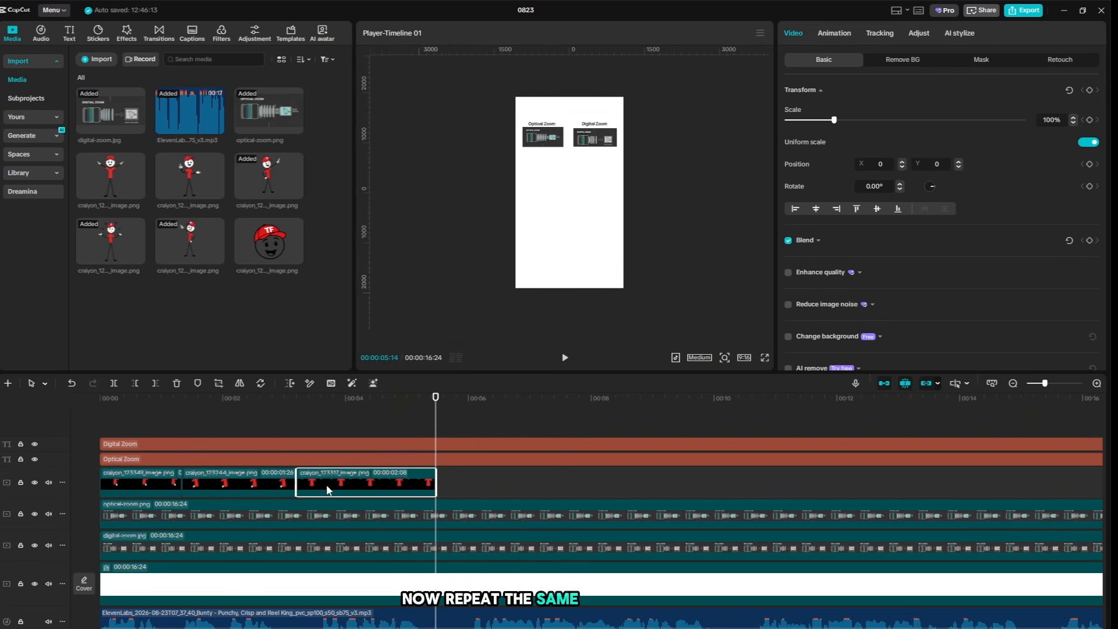
# Copy the second character clip's attributes and paste them onto the shrugging character clip
pyautogui.click(291, 490)
pyautogui.click(351, 488)
pyautogui.click(232, 483)
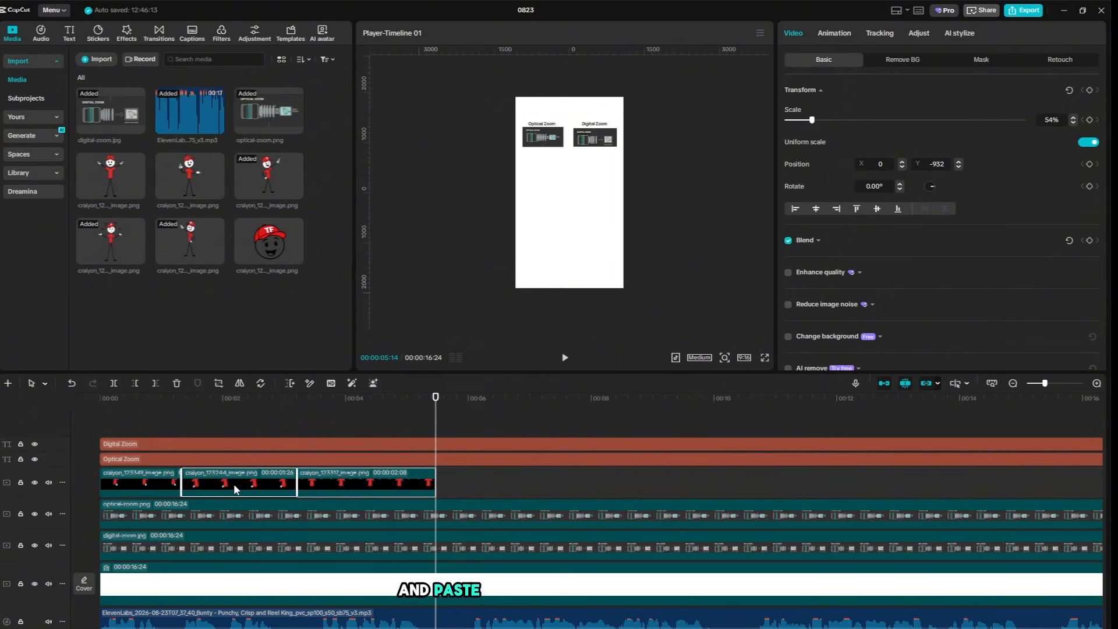
pyautogui.click(346, 488)
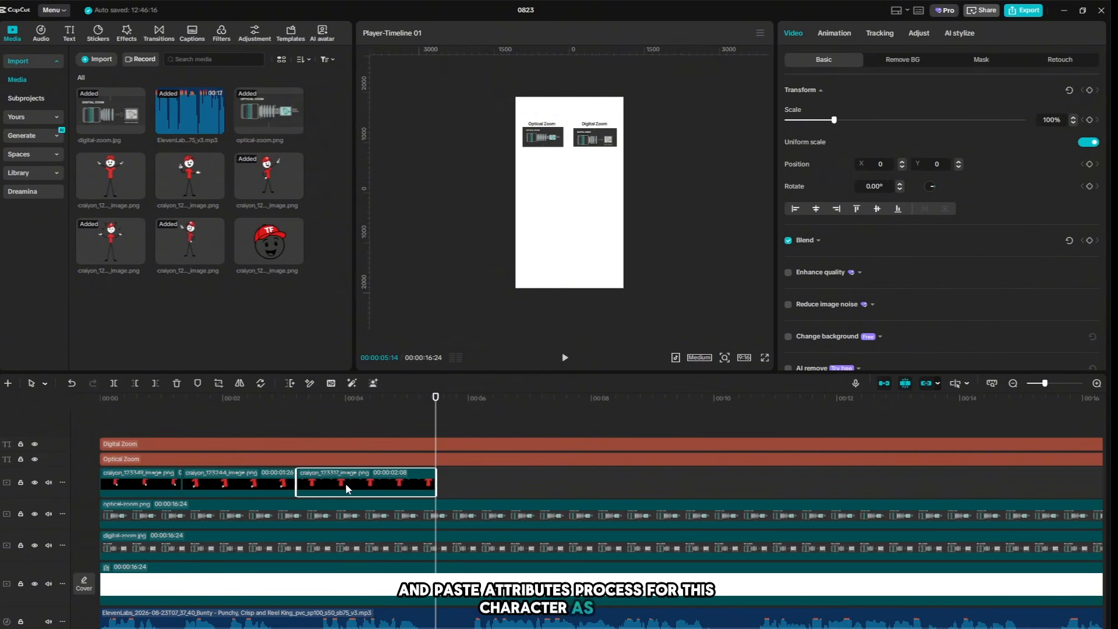
pyautogui.hotkey('ctrl', 'shift', 'v')
pyautogui.click(686, 388)
# Place a copy of the character pointing at Optical Zoom right after the shrugging clip and extend it to 00:00:04:22 long
pyautogui.press('space')
pyautogui.press('space')
pyautogui.hotkey('ctrl', 'v')
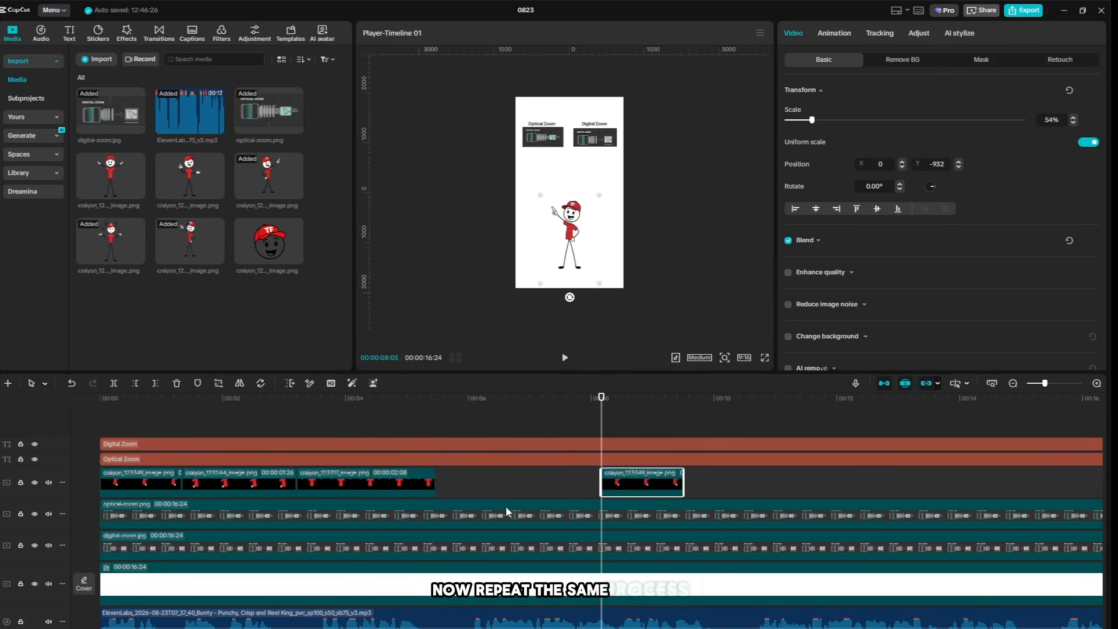
pyautogui.moveTo(631, 486); pyautogui.dragTo(464, 490)
pyautogui.moveTo(519, 483); pyautogui.dragTo(756, 491)
# Place a copy of the character pointing at Digital Zoom at the end of the character track and make it 00:00:05:01 long
pyautogui.click(239, 485)
pyautogui.hotkey('ctrl', 'c')
pyautogui.click(739, 481)
pyautogui.hotkey('ctrl', 'b')
pyautogui.hotkey('ctrl', 'v')
pyautogui.moveTo(841, 487); pyautogui.dragTo(866, 487)
pyautogui.click(891, 487)
# Add the presenting character image with a raised finger at the end of the track and cut off the part beyond the other clips
pyautogui.press('space')
pyautogui.press('space')
pyautogui.moveTo(200, 171); pyautogui.dragTo(906, 483)
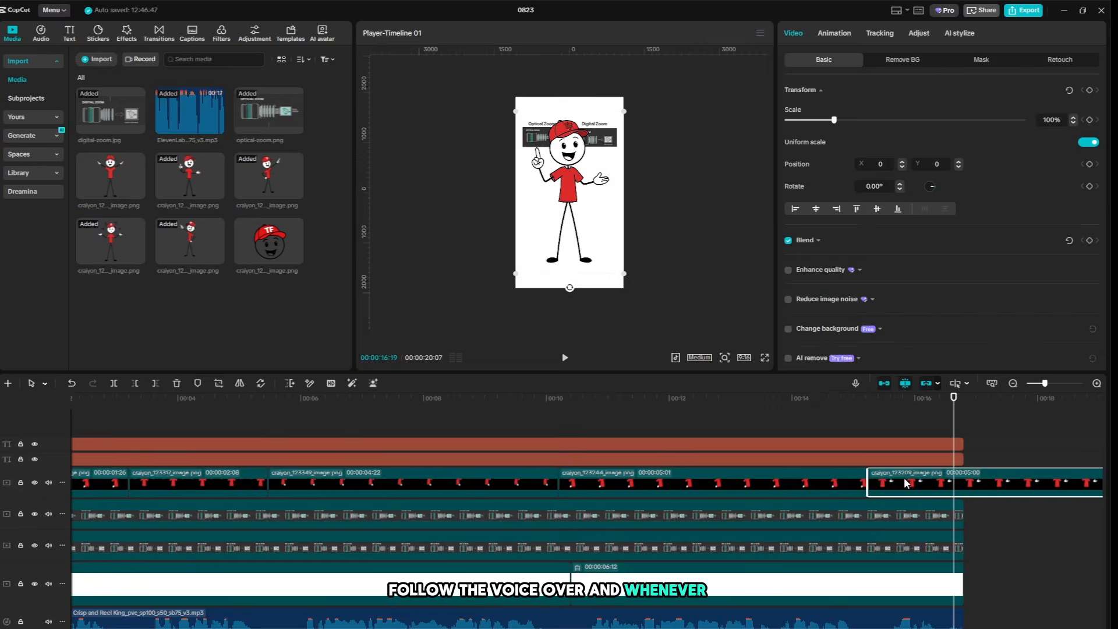
pyautogui.click(962, 493)
pyautogui.hotkey('ctrl', 'b')
pyautogui.press('Delete')
# Paste the previous character clip's attributes onto the final presenting character clip
pyautogui.click(581, 415)
pyautogui.click(740, 482)
pyautogui.click(899, 481)
pyautogui.hotkey('ctrl', 'shift', 'v')
pyautogui.click(686, 388)
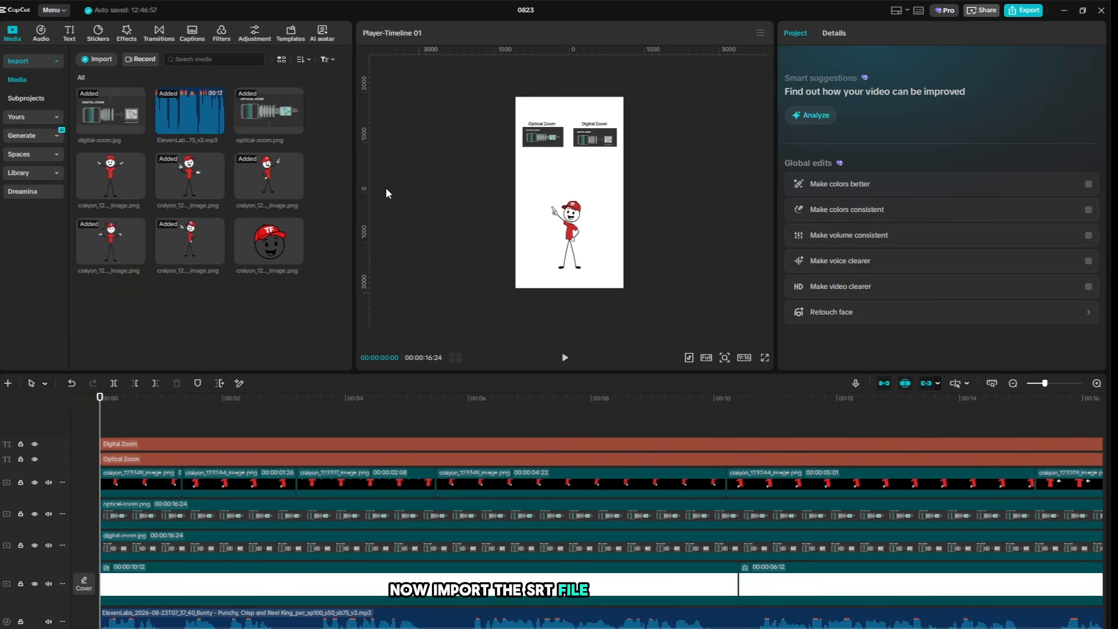
# Import the subtitle file optical_zoom_vs_digital_zoom (1).srt and add its captions to the timeline starting at 00:00:00:00
pyautogui.click(193, 33)
pyautogui.click(46, 116)
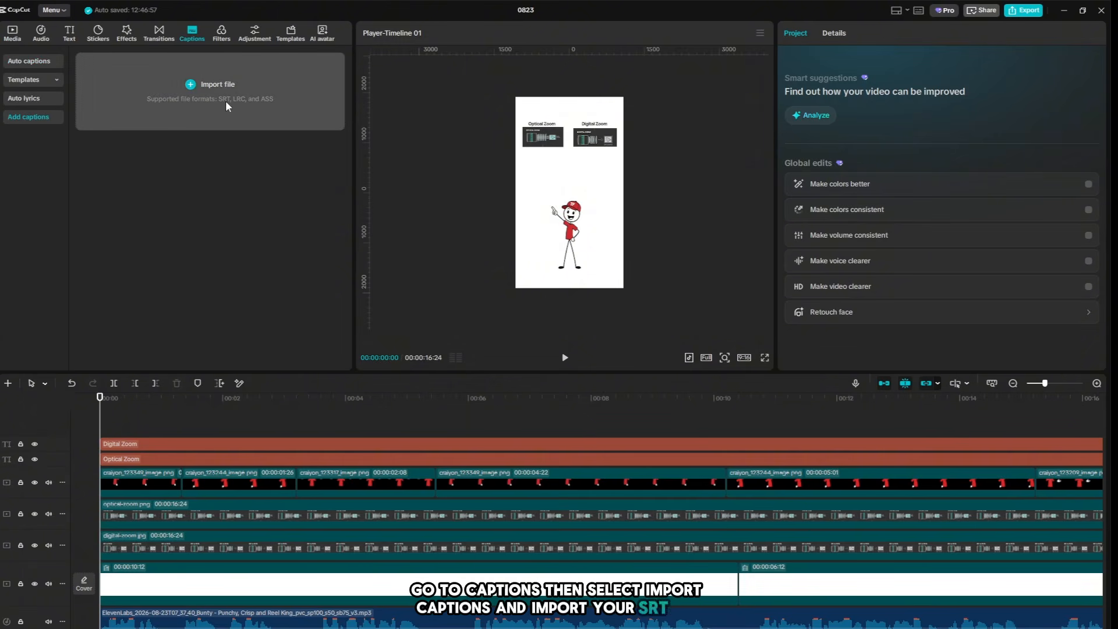
pyautogui.click(191, 86)
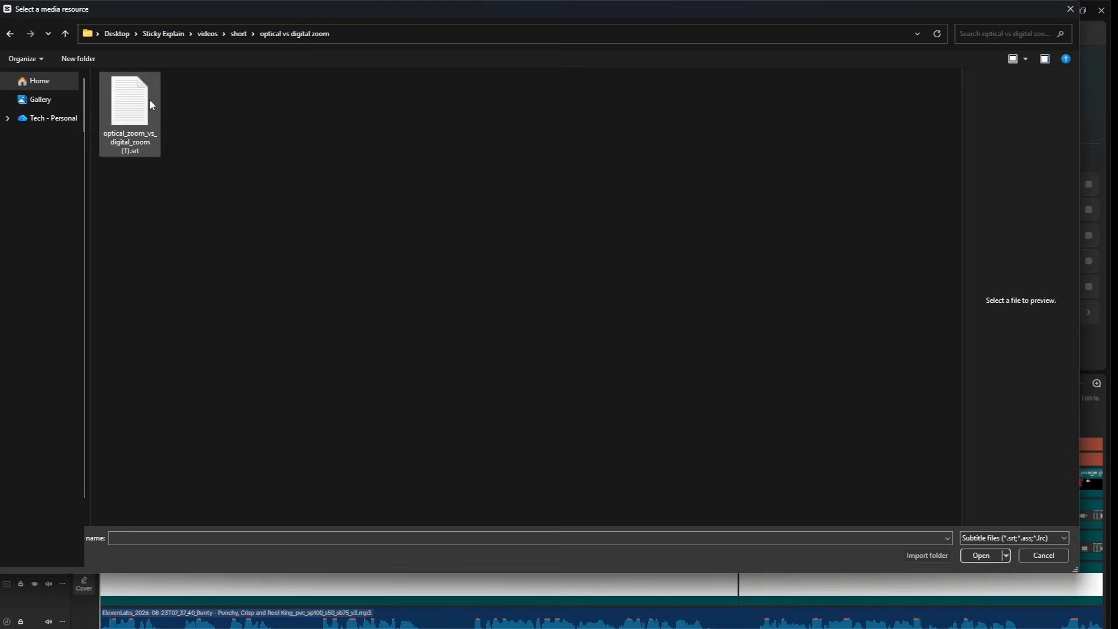
pyautogui.doubleClick(150, 103)
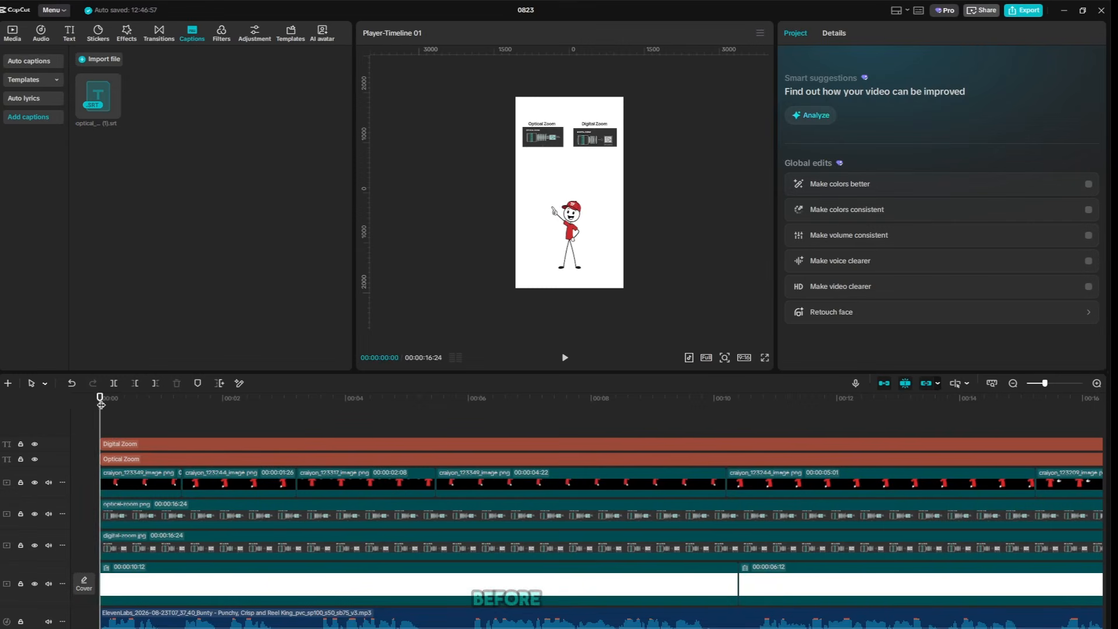
pyautogui.moveTo(101, 405)
pyautogui.mouseDown()
pyautogui.moveTo(512, 429)
pyautogui.moveTo(352, 403)
pyautogui.moveTo(98, 403)
pyautogui.mouseUp()
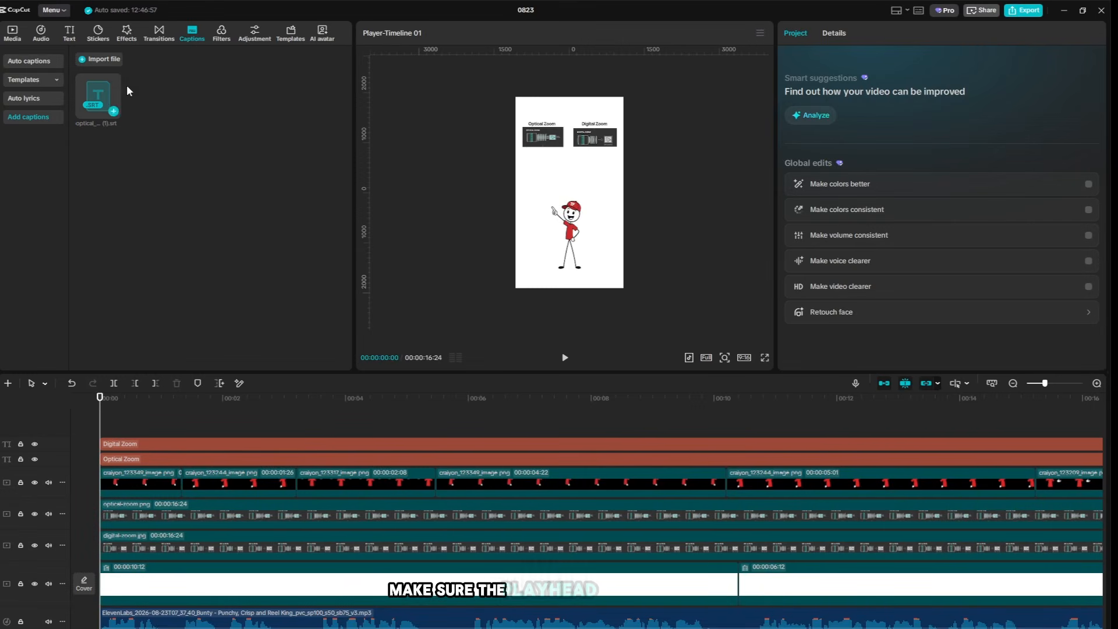
pyautogui.click(113, 112)
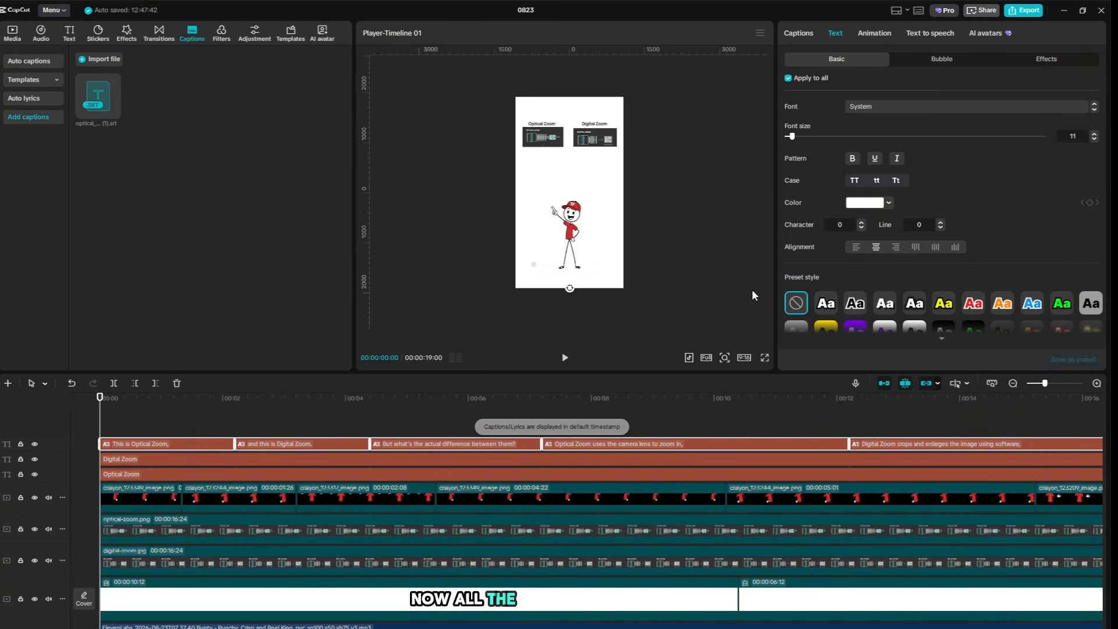
# Set all captions to the dark color 1E1E1E and move them up to just above the character's head
pyautogui.click(863, 203)
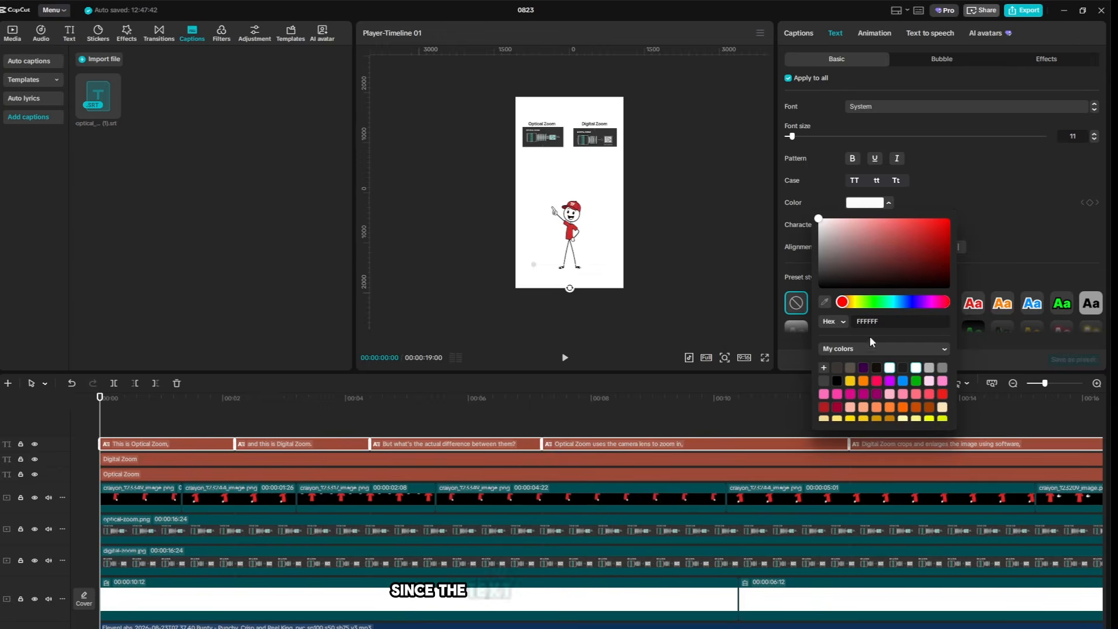
pyautogui.click(903, 368)
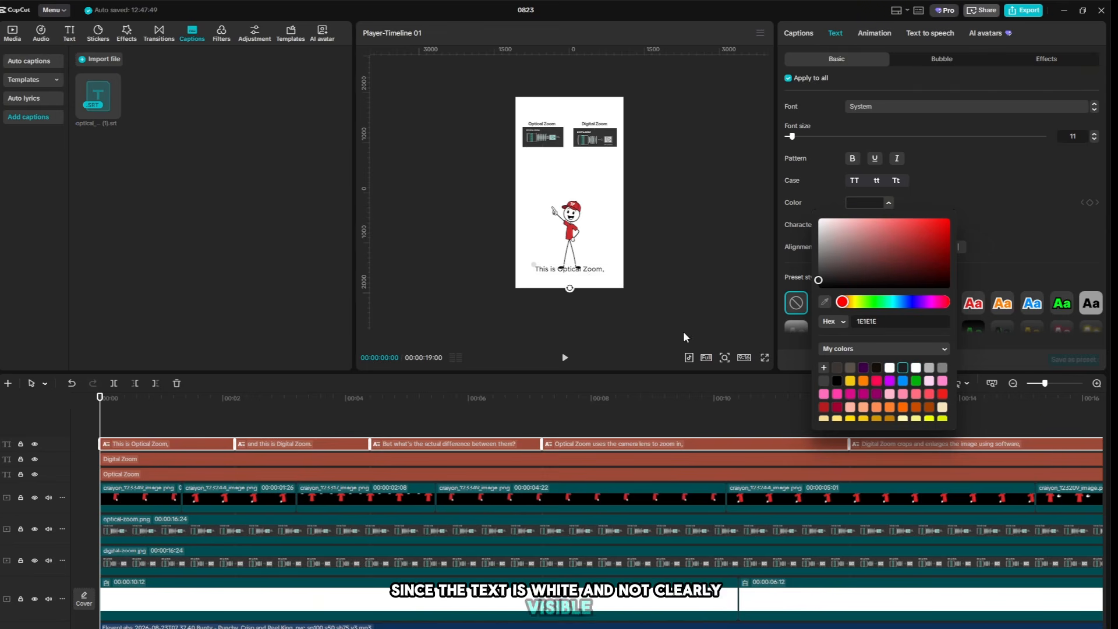
pyautogui.click(587, 275)
pyautogui.moveTo(587, 275); pyautogui.dragTo(589, 185)
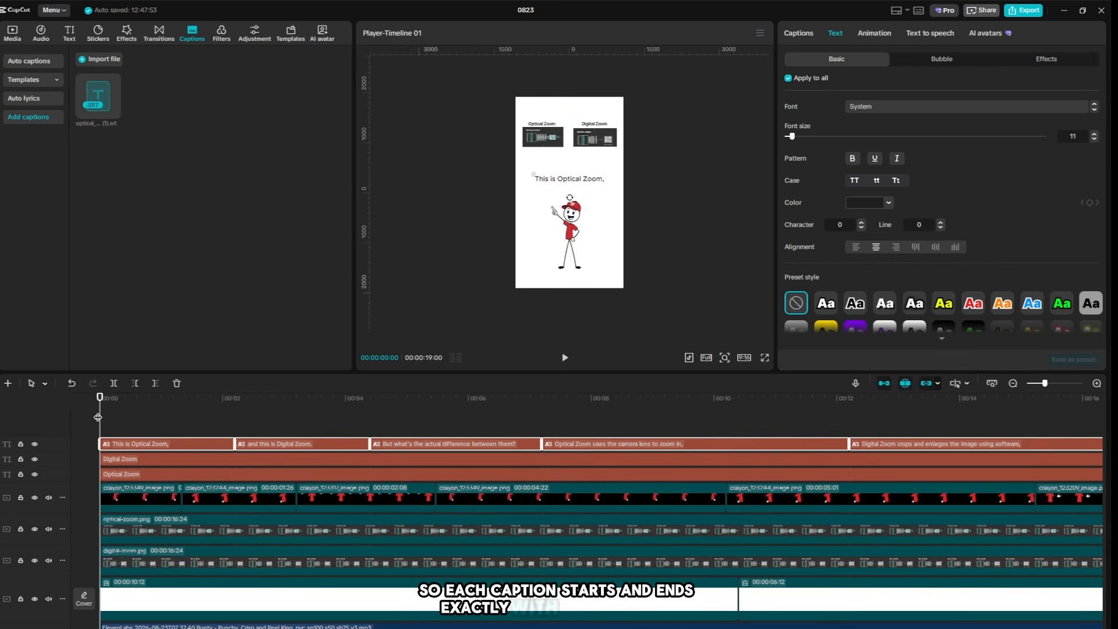
# Play the opening voice-over and move the boundary between the first two captions to about 00:00:01:11, where the second spoken line starts
pyautogui.press('space')
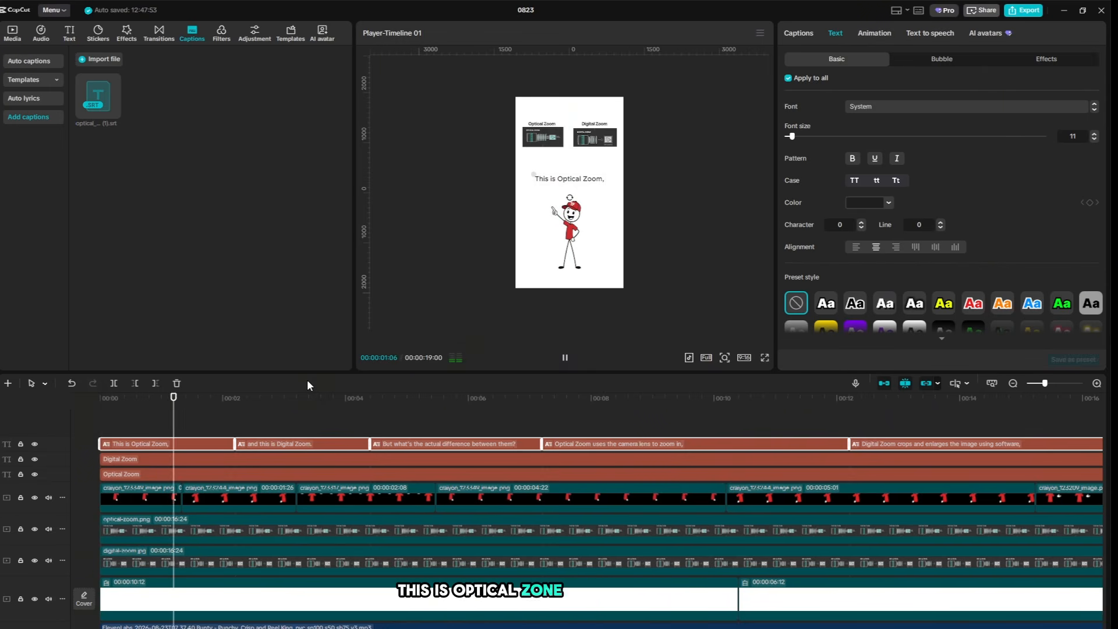
pyautogui.press('space')
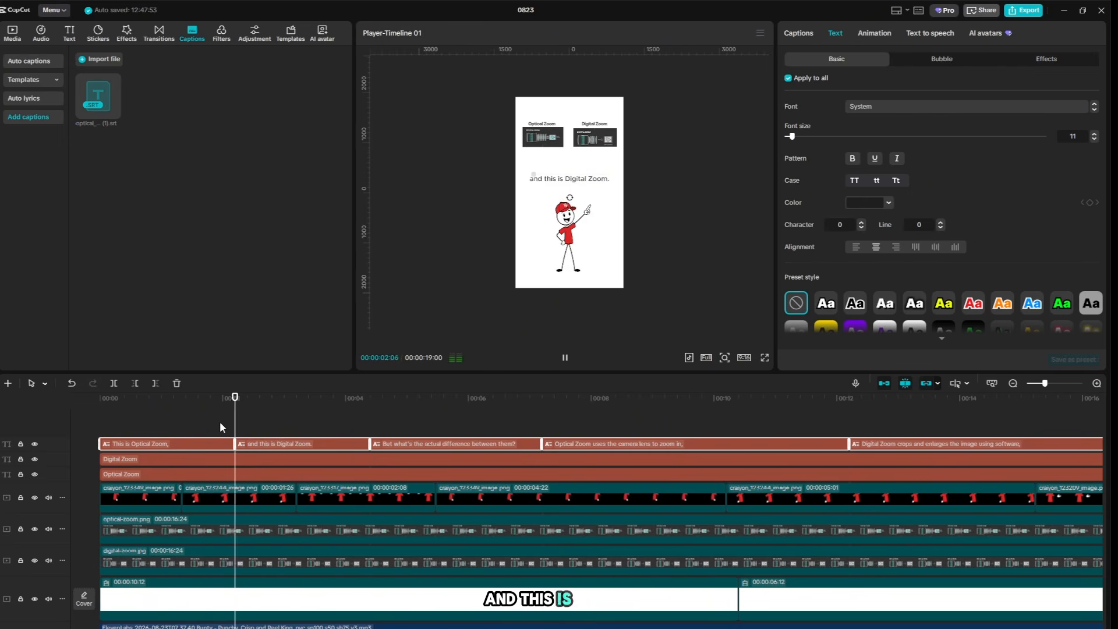
pyautogui.press('space')
pyautogui.click(190, 422)
pyautogui.click(181, 422)
pyautogui.press('space')
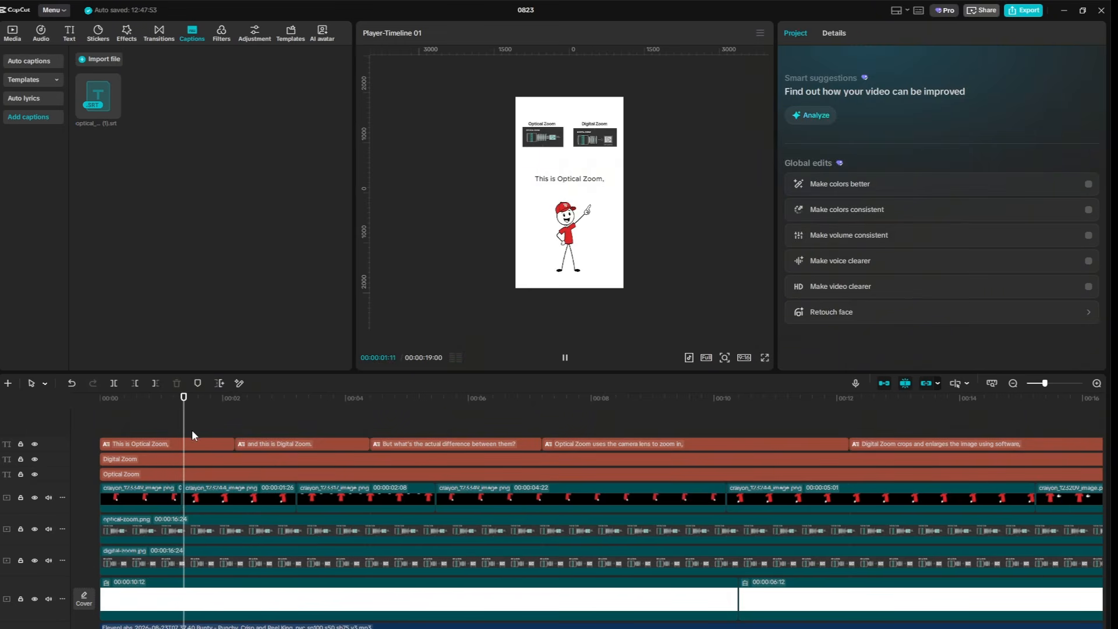
pyautogui.click(183, 440)
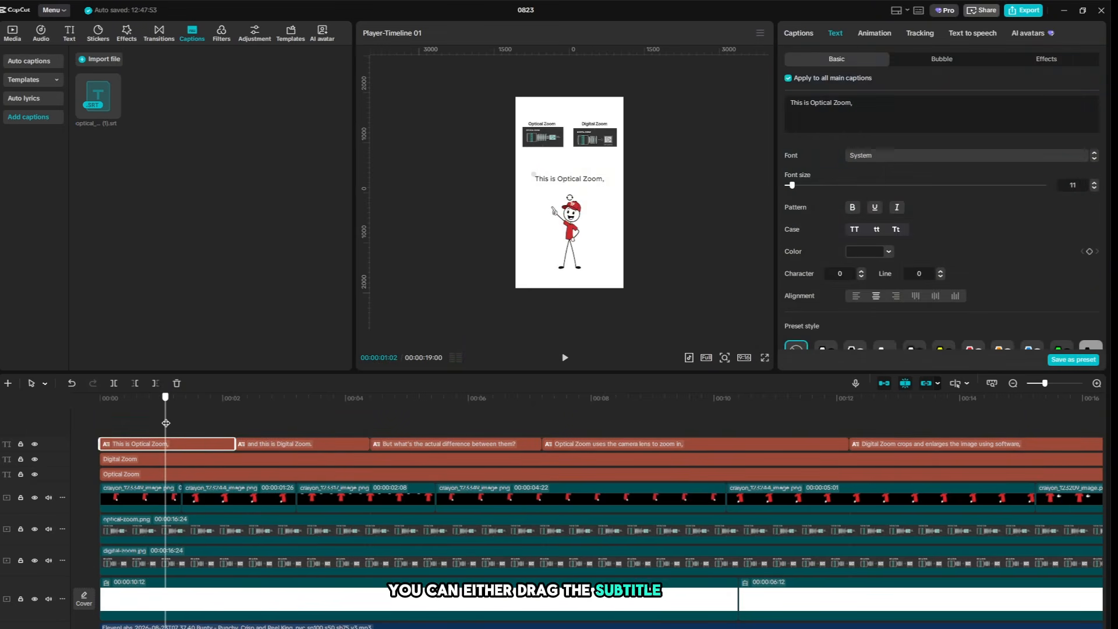
pyautogui.moveTo(167, 424); pyautogui.dragTo(180, 422)
pyautogui.moveTo(236, 445); pyautogui.dragTo(182, 446)
pyautogui.click(173, 431)
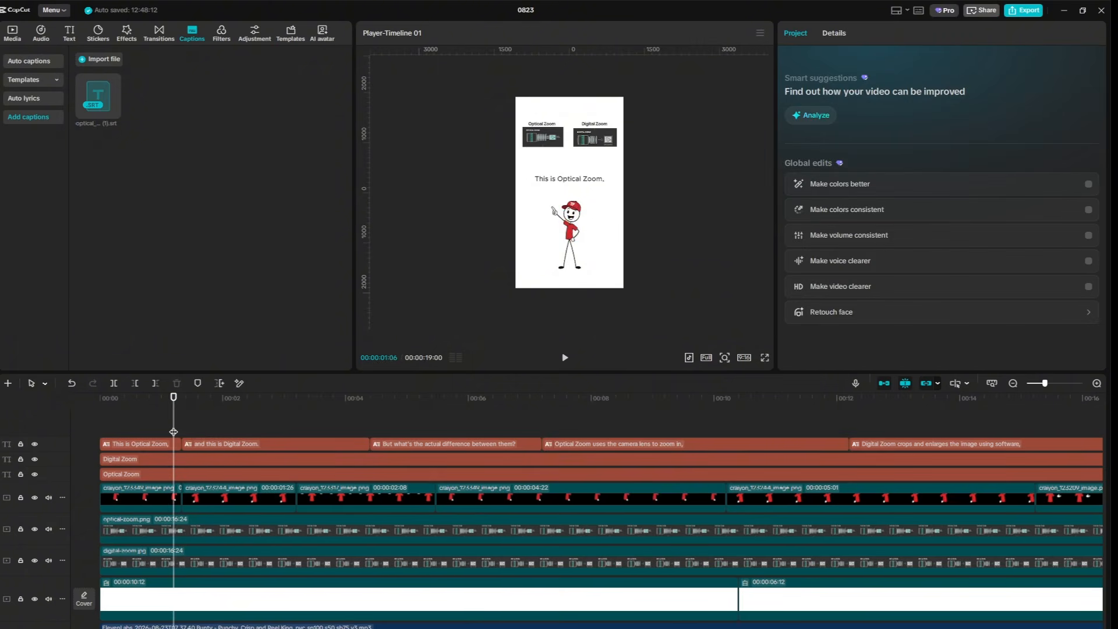
# Cut the "and this is Digital Zoom." caption at 00:00:03:06, where its spoken line ends, and delete the remainder
pyautogui.press('space')
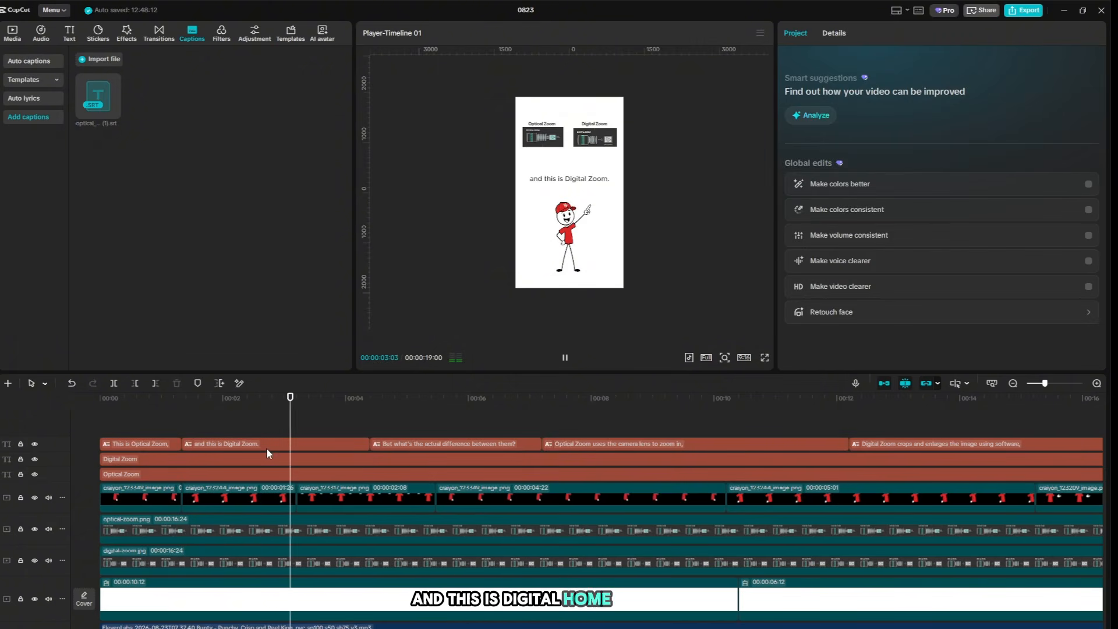
pyautogui.click(283, 423)
pyautogui.moveTo(283, 423); pyautogui.dragTo(302, 425)
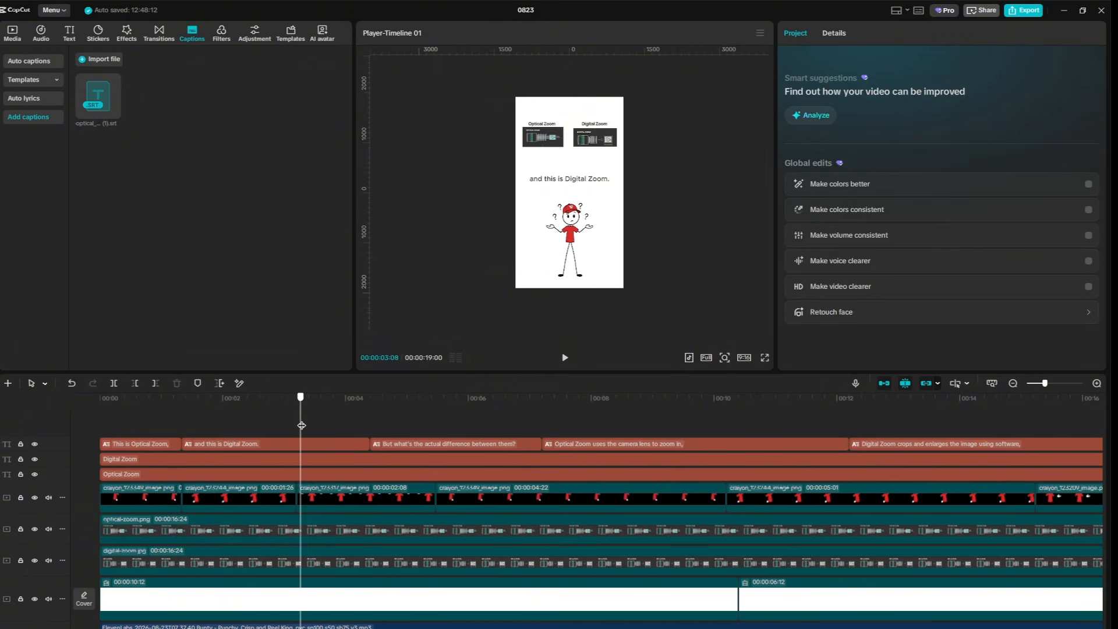
pyautogui.click(312, 445)
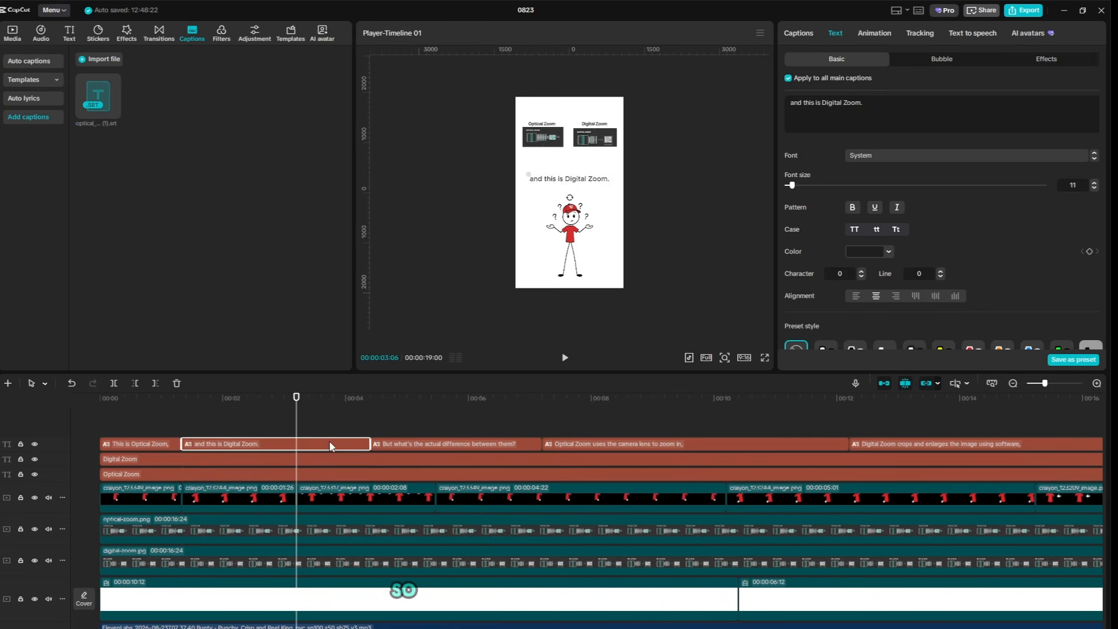
pyautogui.hotkey('ctrl', 'b')
pyautogui.press('Delete')
# Extend the "But what's the actual difference between them?" caption back to 00:00:03:06 and cut off its end where the spoken line finishes
pyautogui.click(403, 445)
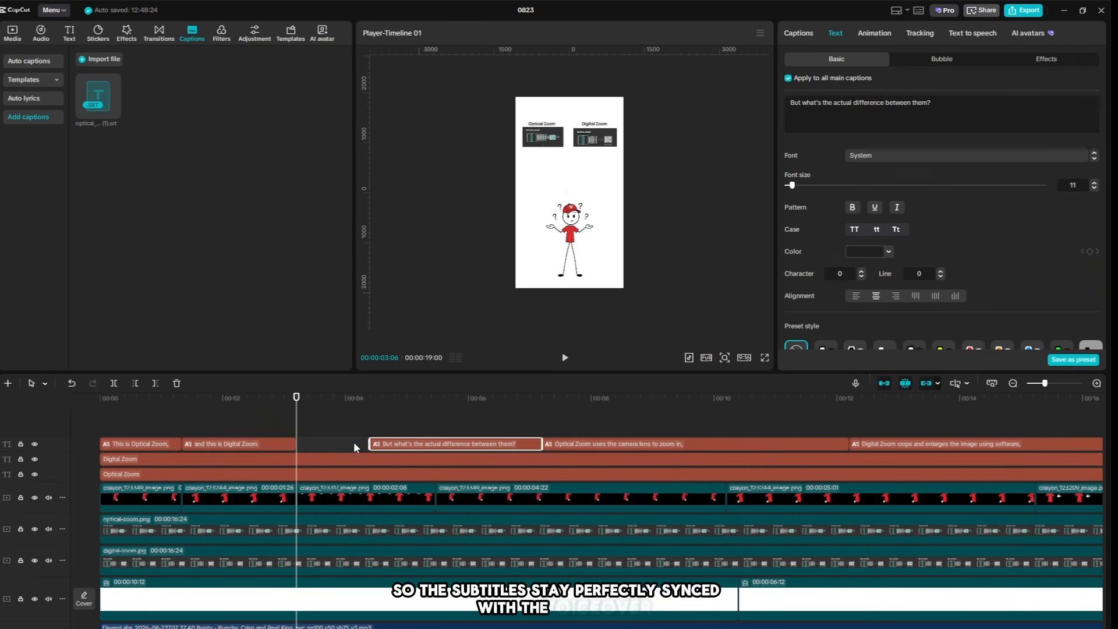
pyautogui.moveTo(371, 445); pyautogui.dragTo(296, 445)
pyautogui.press('space')
pyautogui.press('space')
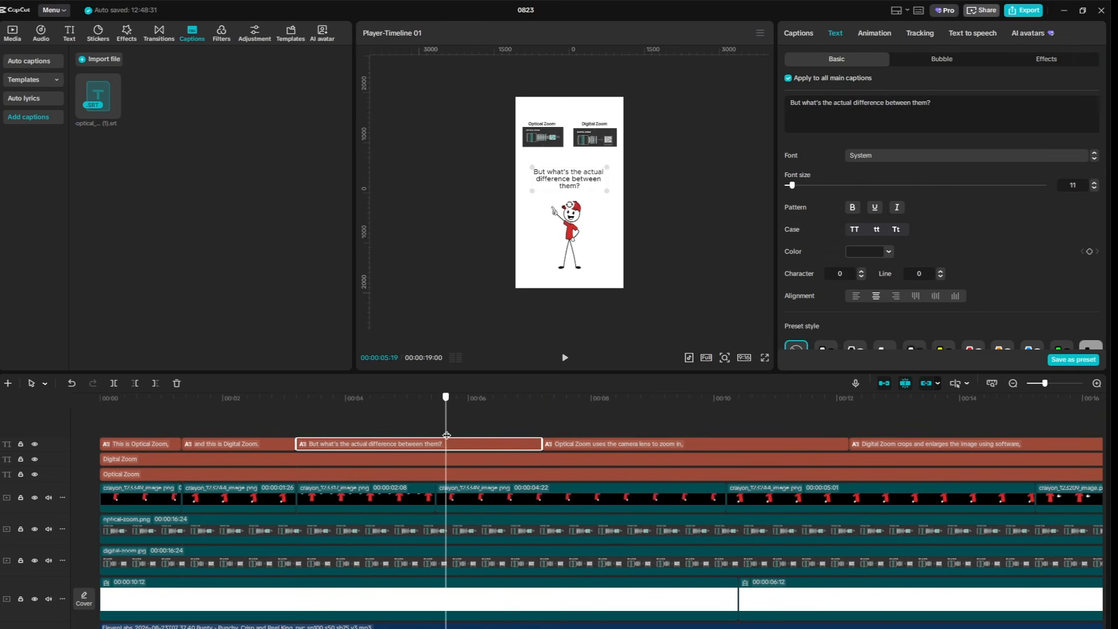
pyautogui.hotkey('ctrl', 'b')
pyautogui.press('Delete')
# Start the "Optical Zoom uses the camera lens" caption at the previous caption's end and the "Digital Zoom crops" caption at about 00:00:10:12
pyautogui.click(550, 445)
pyautogui.moveTo(543, 444); pyautogui.dragTo(455, 444)
pyautogui.click(762, 416)
pyautogui.moveTo(850, 444); pyautogui.dragTo(738, 444)
# Split the fifth caption at the spoken pause into "Digital Zoom crops and enlarges the image using software," and "so quality can drop."
pyautogui.press('space')
pyautogui.press('space')
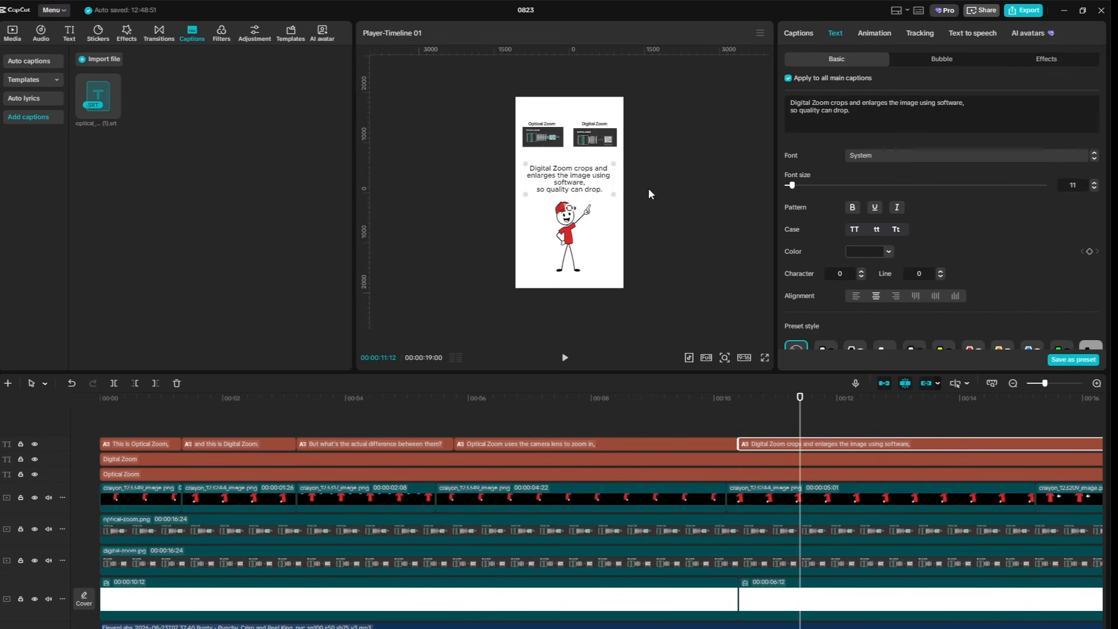
pyautogui.hotkey('ctrl', 'b')
pyautogui.click(854, 445)
pyautogui.moveTo(850, 111); pyautogui.dragTo(790, 110)
pyautogui.press('BackSpace')
pyautogui.press('BackSpace')
pyautogui.click(954, 445)
pyautogui.press('BackSpace')
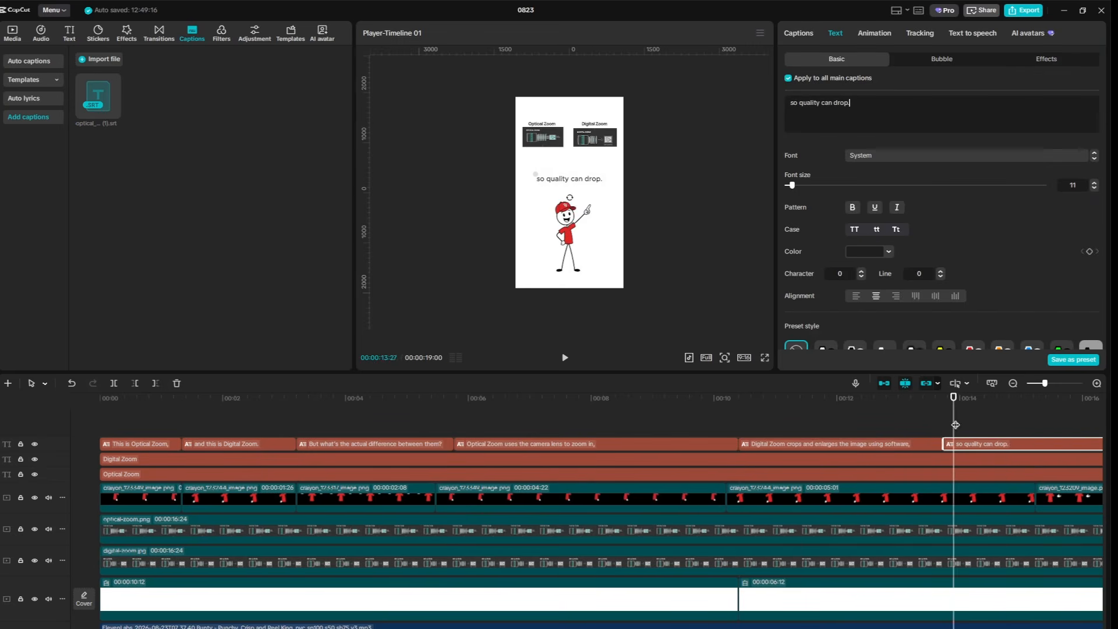
# Trim the "so quality can drop." caption to its spoken line and fit "That's the difference." between it and 00:00:16:24
pyautogui.moveTo(954, 421); pyautogui.dragTo(1044, 422)
pyautogui.hotkey('ctrl', 'b')
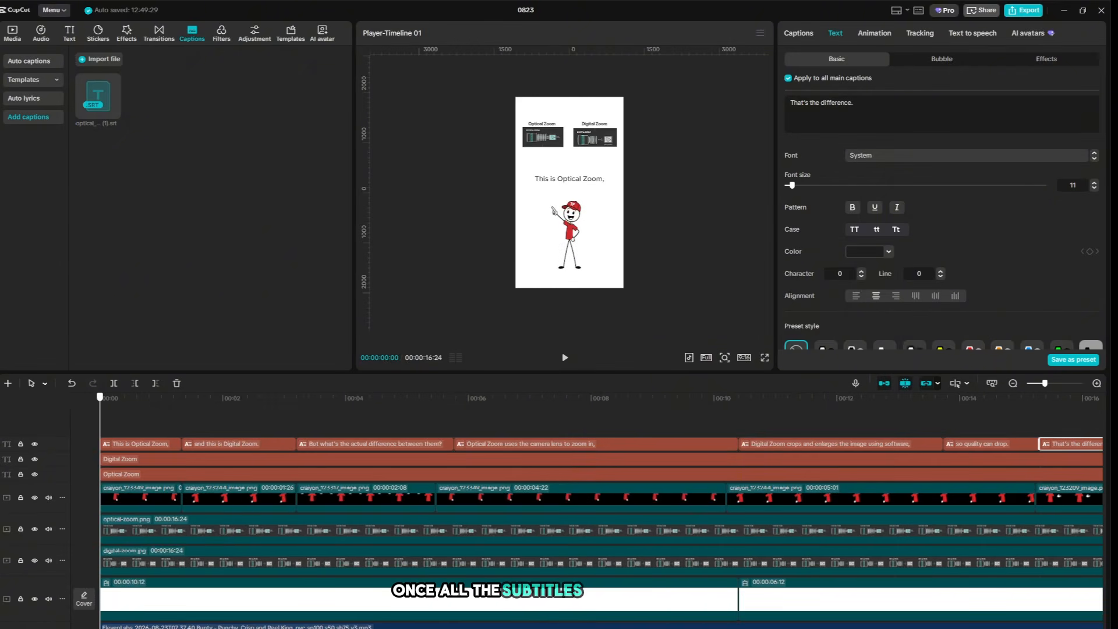
# Select all captions on the track, apply the Type 1 entrance animation to them and preview it
pyautogui.scroll(-3, 486, 498)
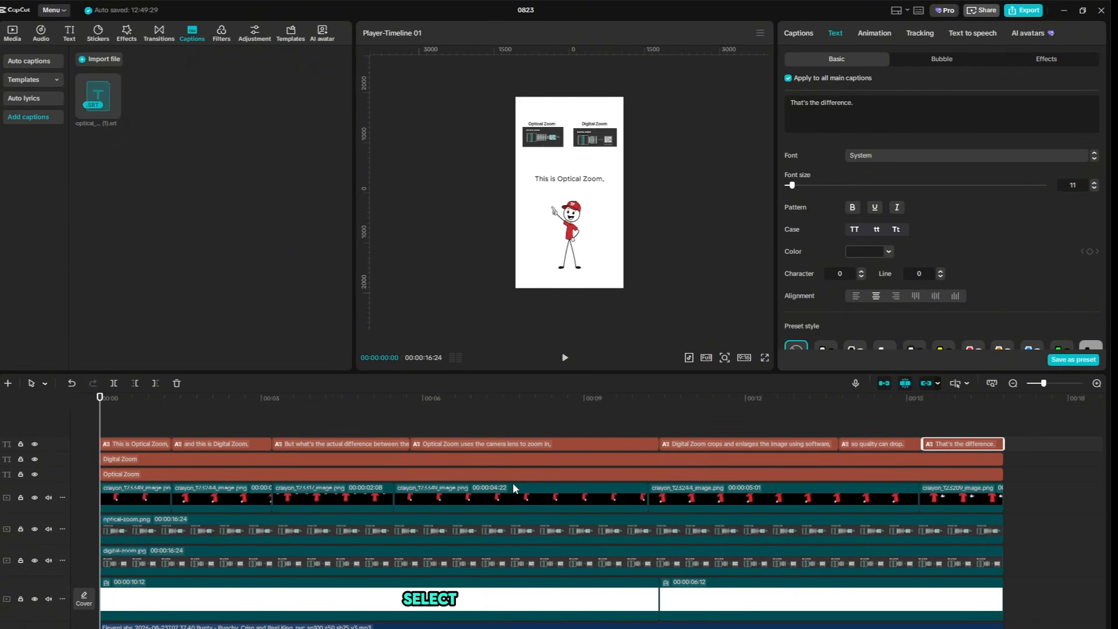
pyautogui.scroll(-1, 514, 487)
pyautogui.click(992, 446)
pyautogui.moveTo(993, 445); pyautogui.dragTo(96, 449)
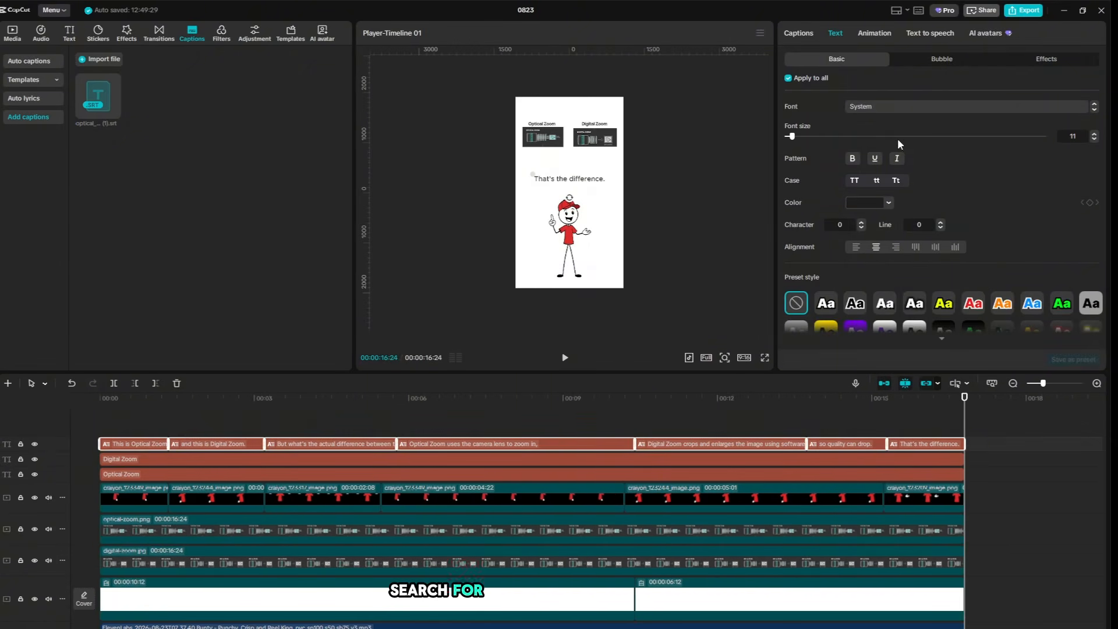
pyautogui.click(865, 34)
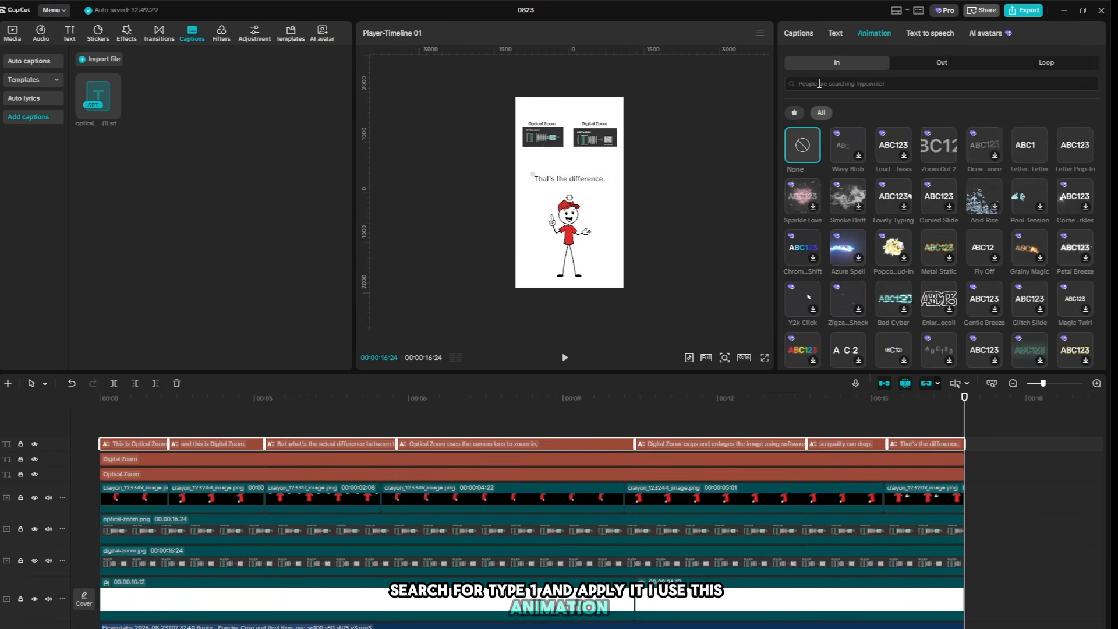
pyautogui.click(823, 87)
pyautogui.write('type 1')
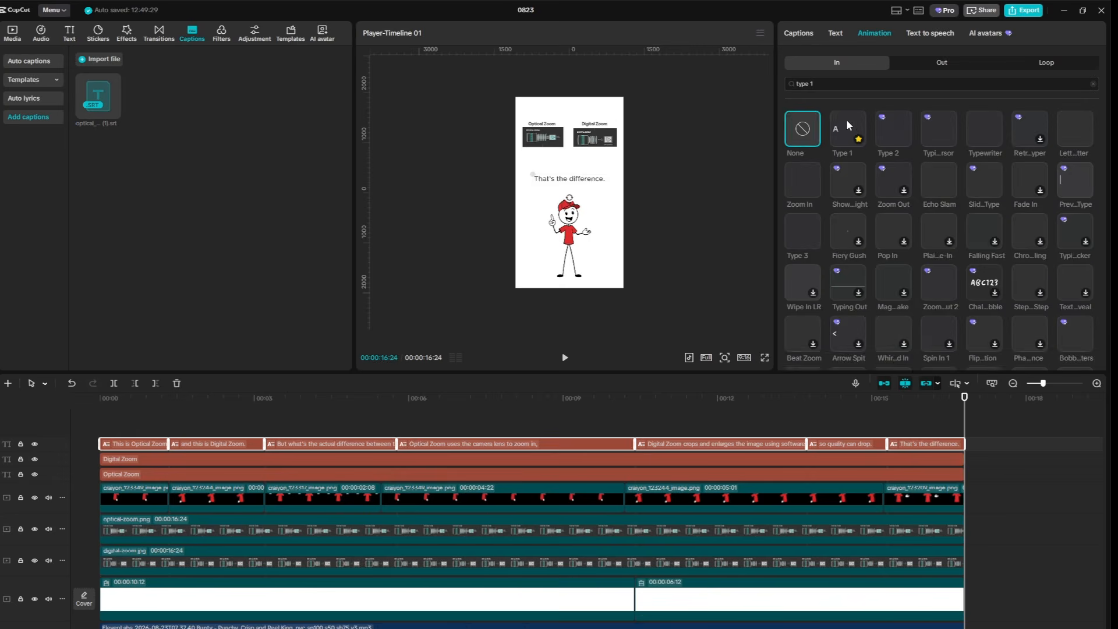
pyautogui.click(848, 123)
pyautogui.click(764, 357)
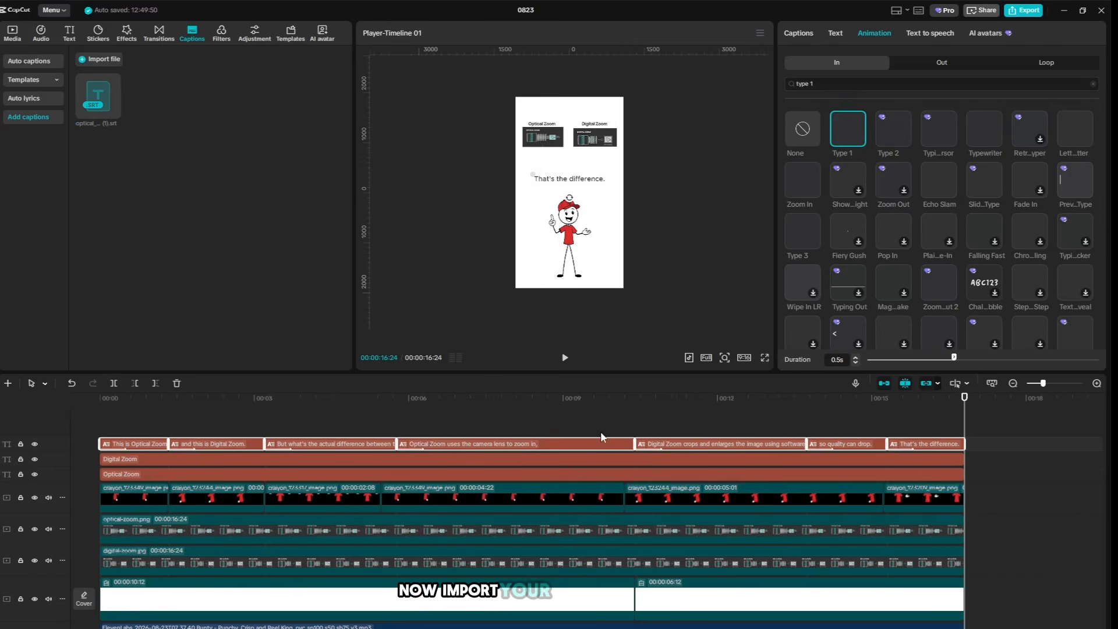
# Add the TF cap face logo image on a new top track from the timeline start and extend it to 00:00:16:24
pyautogui.click(901, 418)
pyautogui.moveTo(901, 421); pyautogui.dragTo(36, 336)
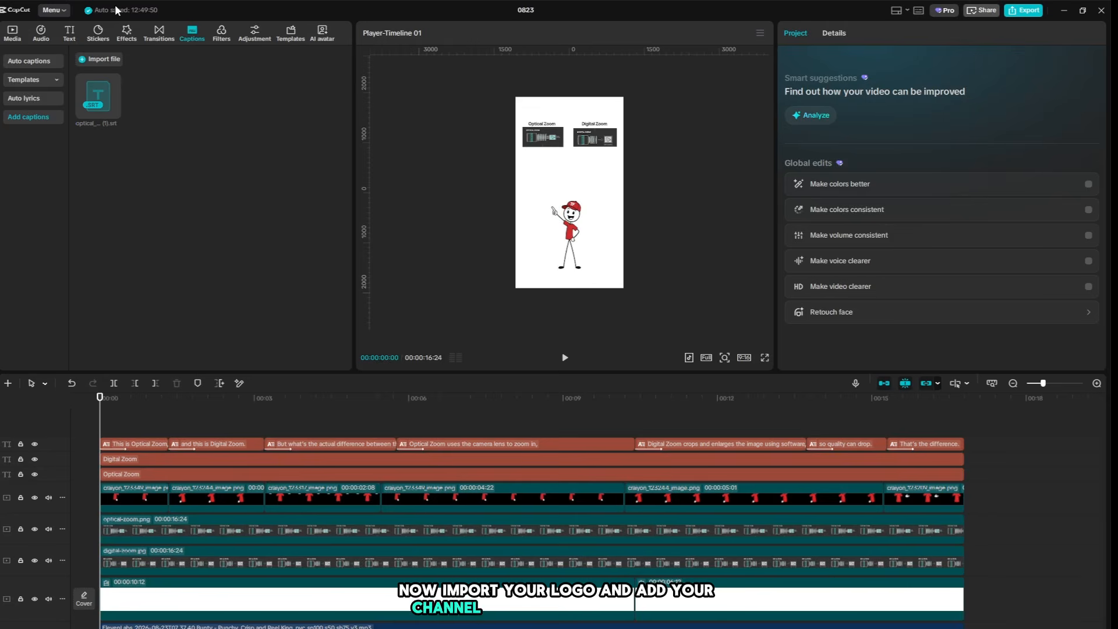
pyautogui.click(12, 33)
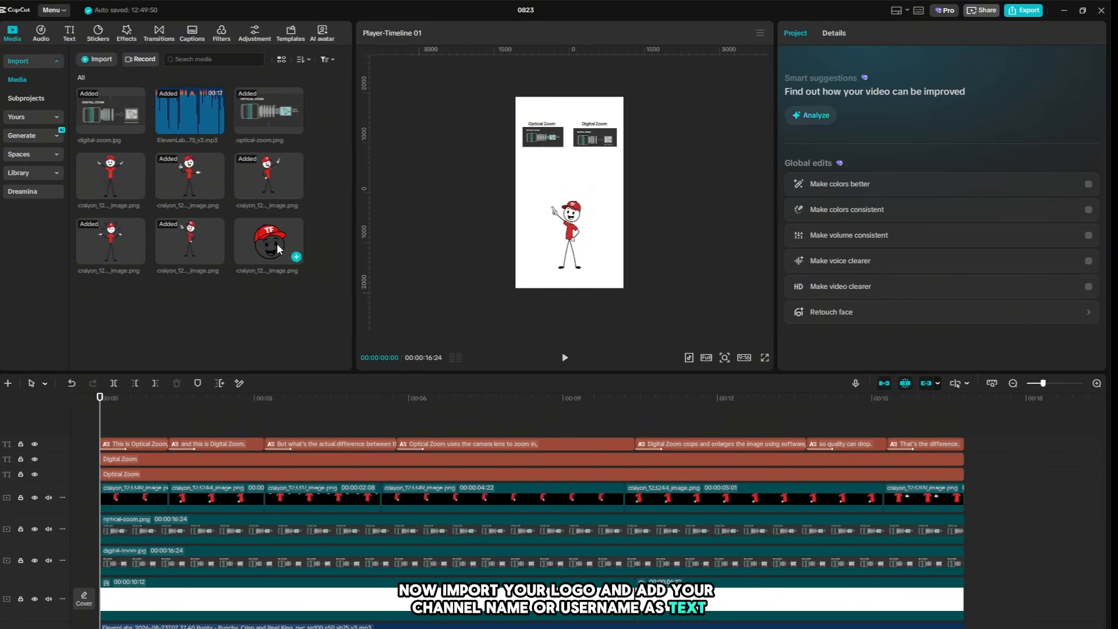
pyautogui.moveTo(277, 242); pyautogui.dragTo(100, 424)
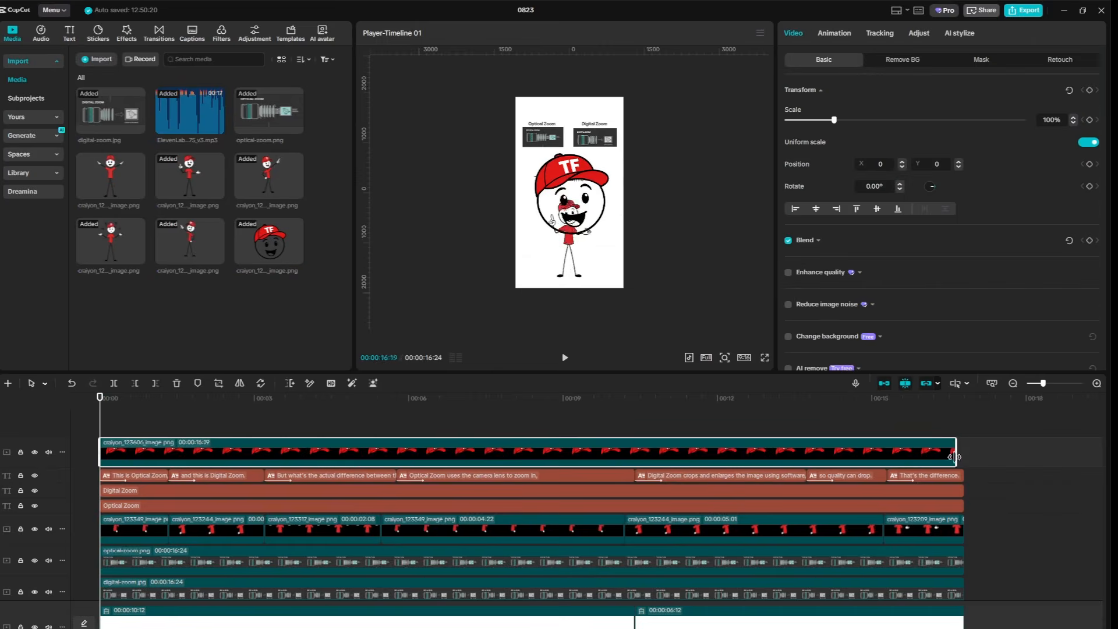
pyautogui.moveTo(954, 456); pyautogui.dragTo(964, 457)
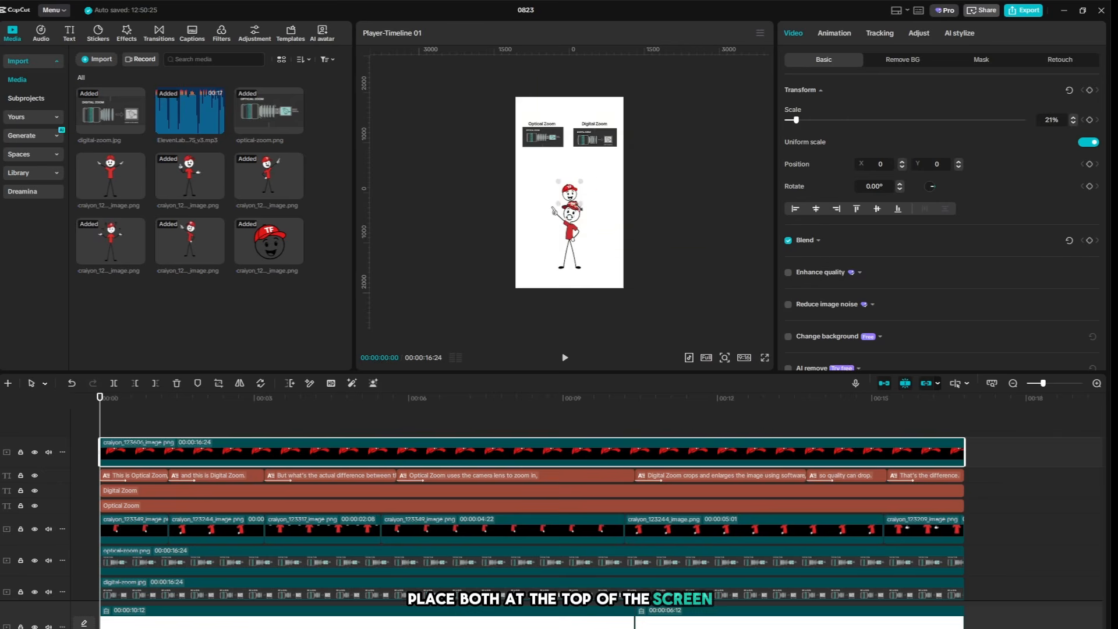
# Move the TF logo to the top center of the frame above the two zoom images and shrink it to a small icon
pyautogui.scroll(3, 570, 193)
pyautogui.scroll(1, 571, 188)
pyautogui.click(587, 188)
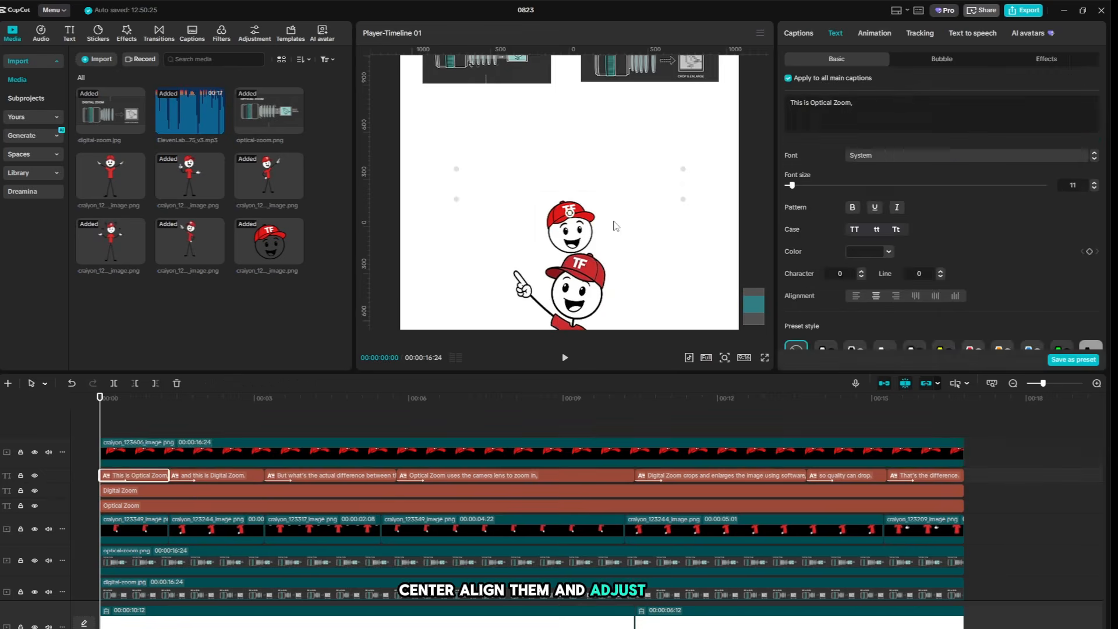
pyautogui.scroll(-1, 618, 224)
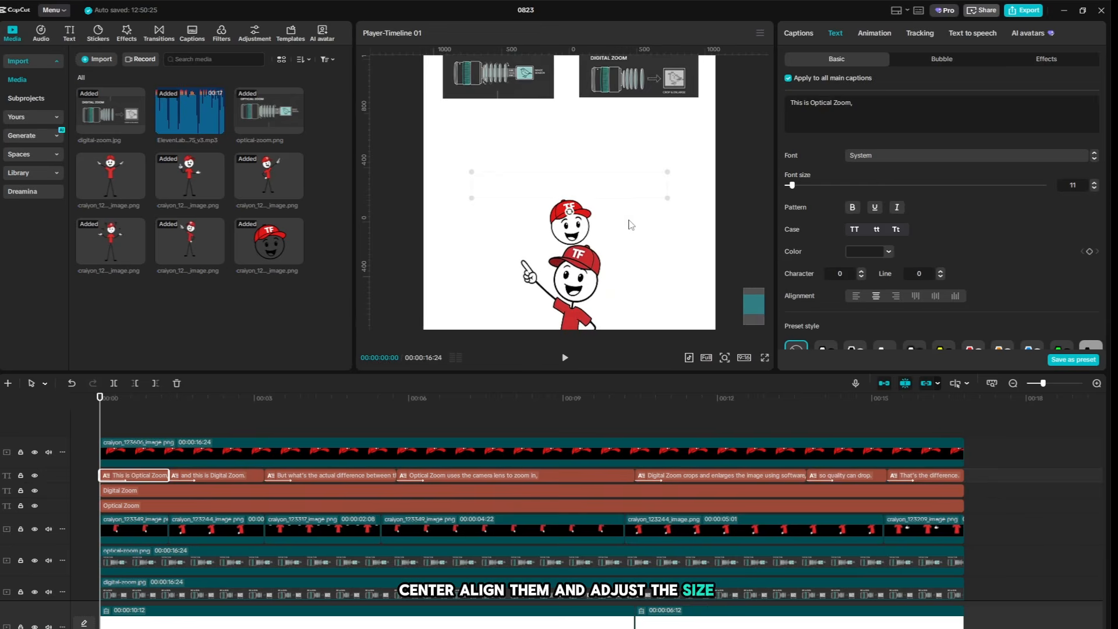
pyautogui.click(125, 415)
pyautogui.click(580, 223)
pyautogui.scroll(1, 576, 156)
pyautogui.scroll(1, 575, 156)
pyautogui.moveTo(586, 116); pyautogui.dragTo(573, 114)
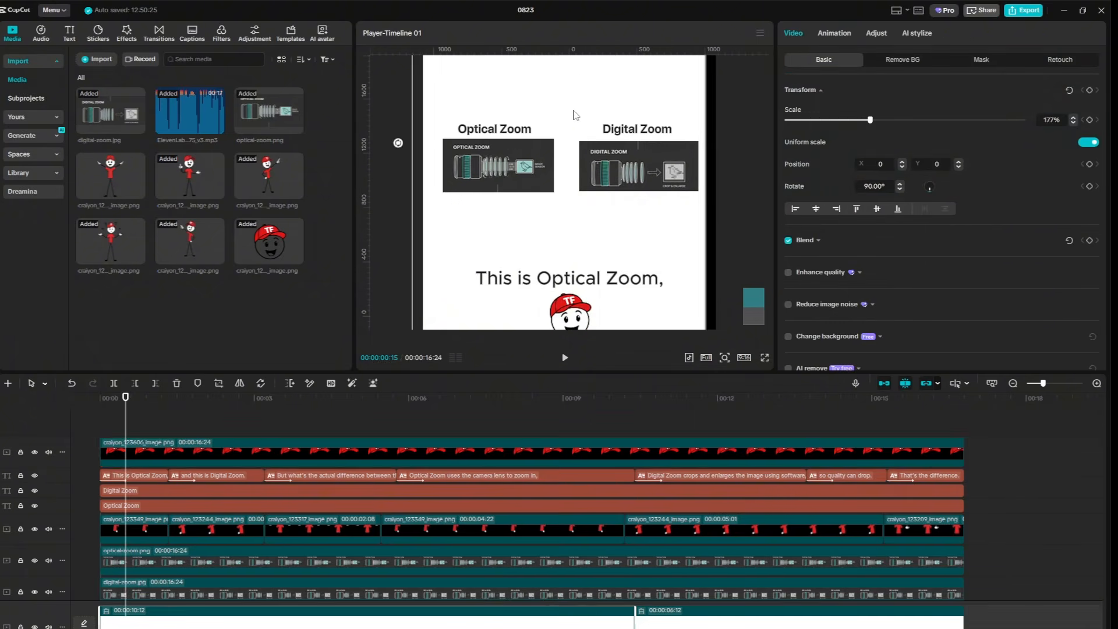
pyautogui.hotkey('ctrl', 'z')
pyautogui.click(570, 315)
pyautogui.moveTo(570, 315); pyautogui.dragTo(570, 87)
pyautogui.moveTo(599, 116); pyautogui.dragTo(582, 88)
pyautogui.click(69, 33)
pyautogui.click(111, 89)
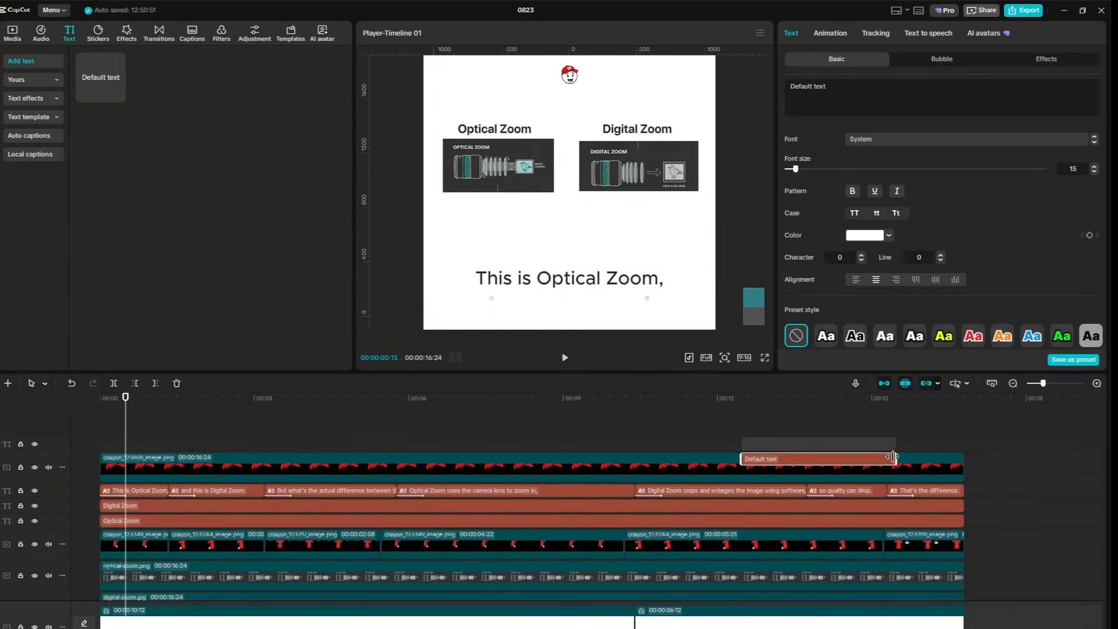
pyautogui.write('Tech@techfarq')
pyautogui.click(873, 235)
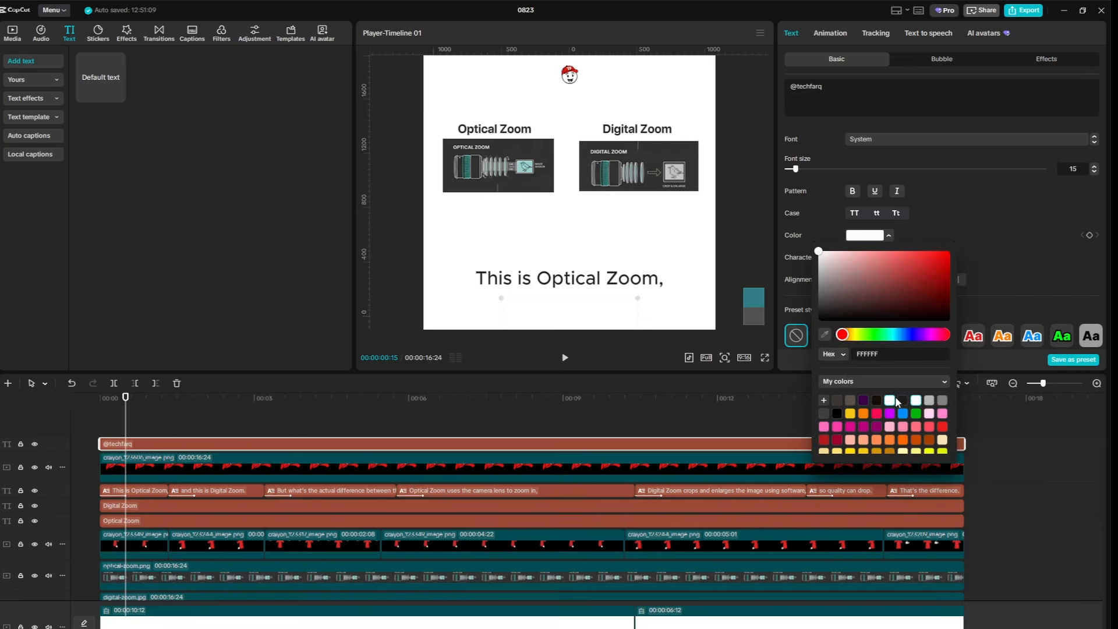
pyautogui.click(893, 400)
pyautogui.moveTo(570, 315); pyautogui.dragTo(598, 84)
pyautogui.moveTo(654, 100); pyautogui.dragTo(617, 89)
pyautogui.moveTo(600, 87); pyautogui.dragTo(604, 80)
pyautogui.scroll(-6, 955, 244)
pyautogui.click(1053, 262)
pyautogui.write('50')
pyautogui.moveTo(237, 424); pyautogui.dragTo(412, 469)
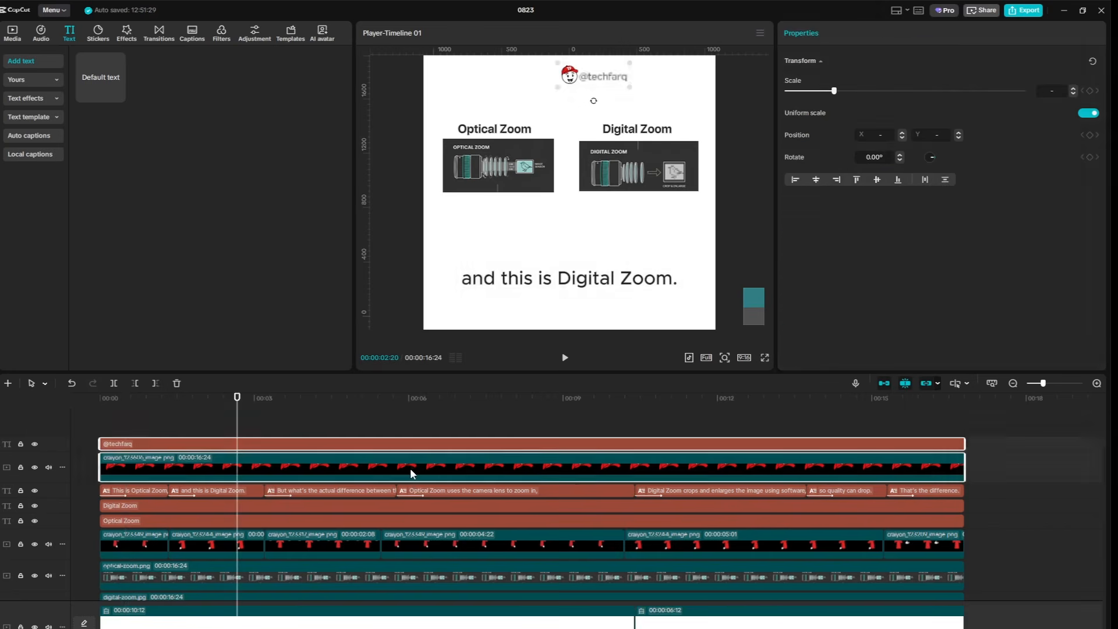
pyautogui.hotkey('alt', 'g')
pyautogui.moveTo(687, 317); pyautogui.dragTo(663, 318)
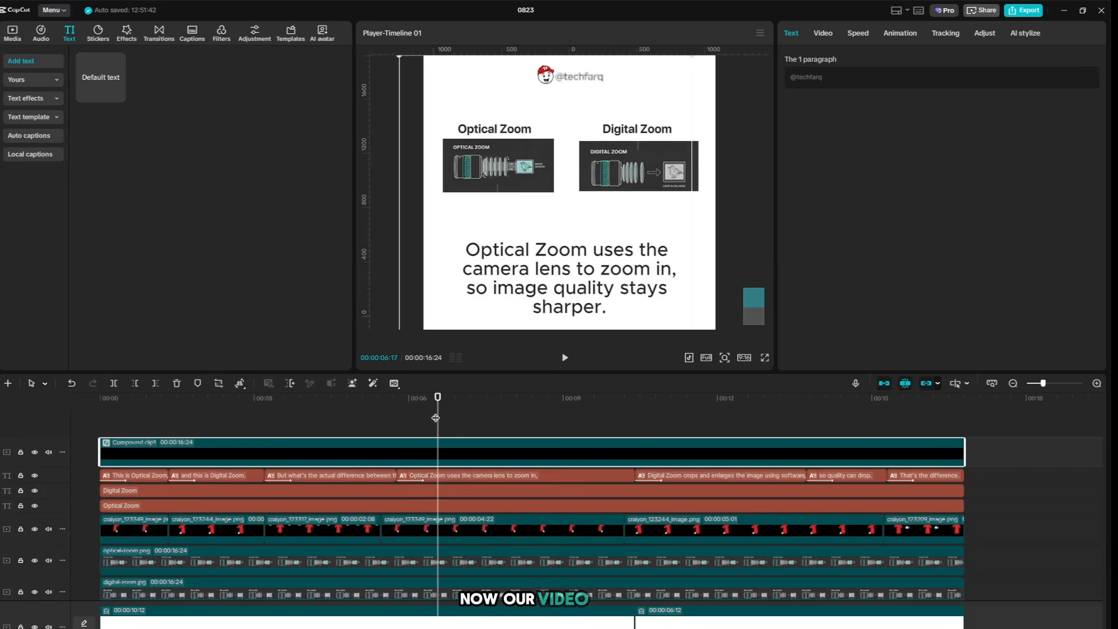
# Play the short from the beginning and review the opening captions, poses and branding in full screen
pyautogui.moveTo(435, 418); pyautogui.dragTo(30, 414)
pyautogui.press('space')
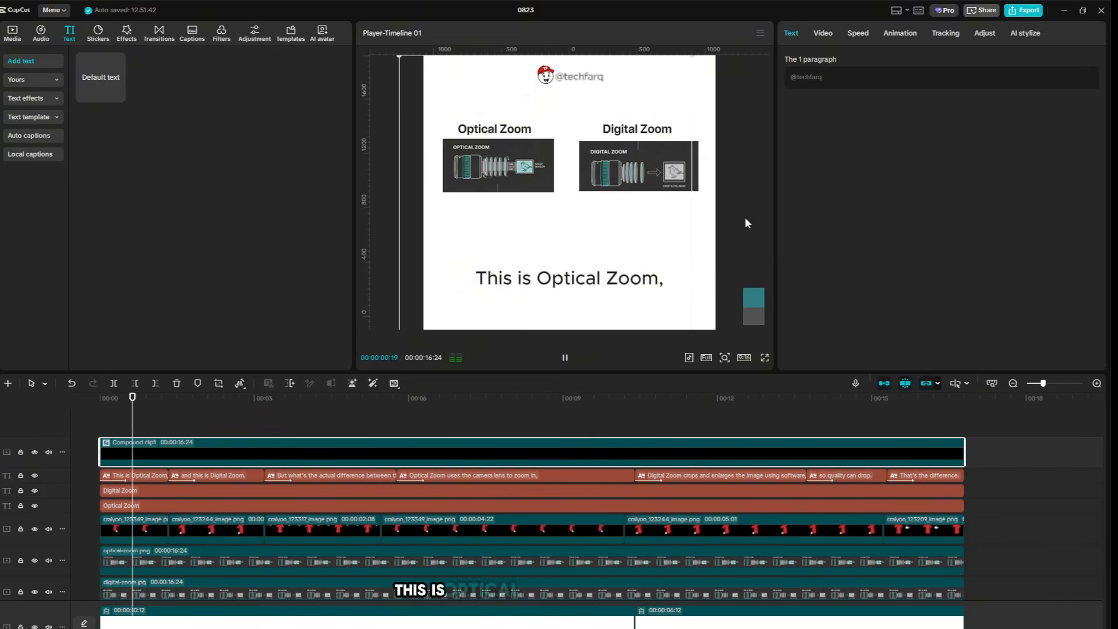
pyautogui.press('space')
pyautogui.click(764, 357)
pyautogui.press('space')
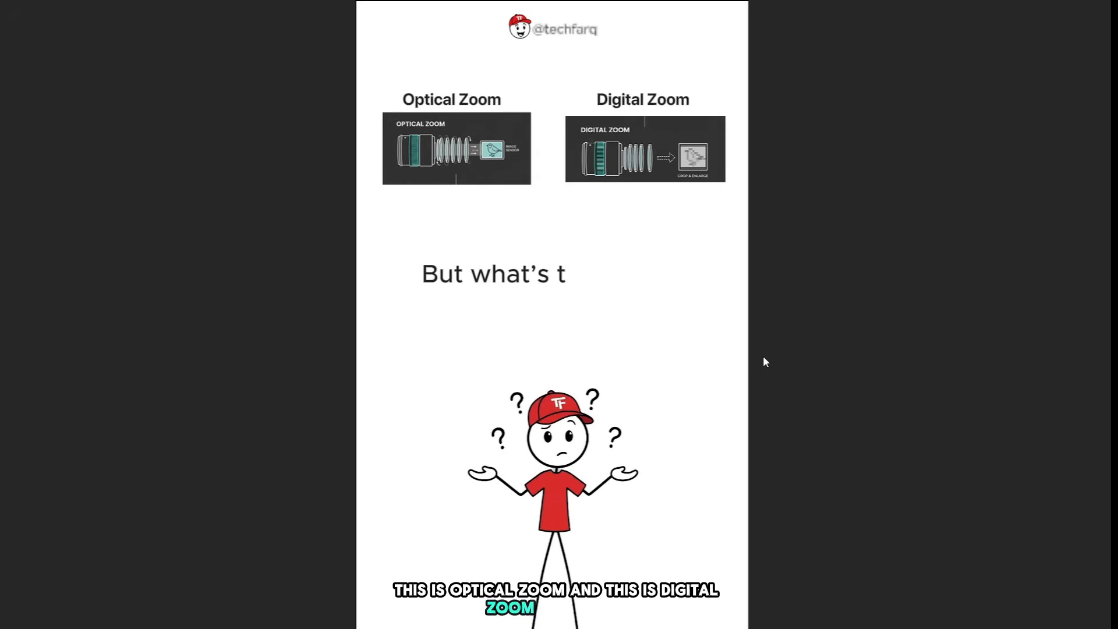
pyautogui.press('Escape')
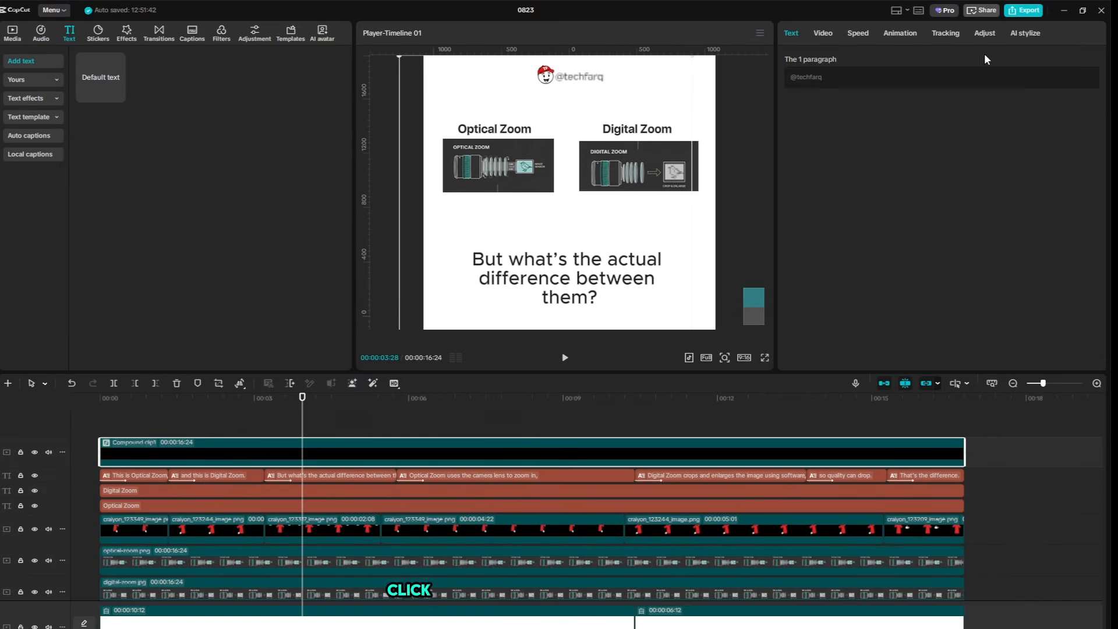
# Export the video as 0823 in 1080P mp4 with watermark removal turned off
pyautogui.click(1036, 11)
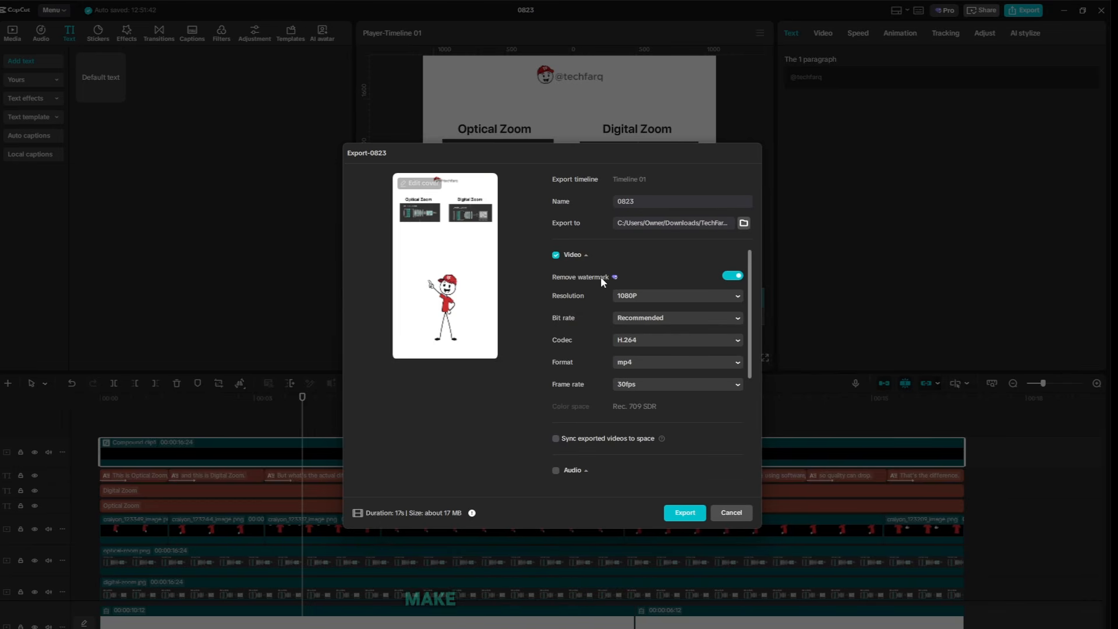
pyautogui.click(735, 277)
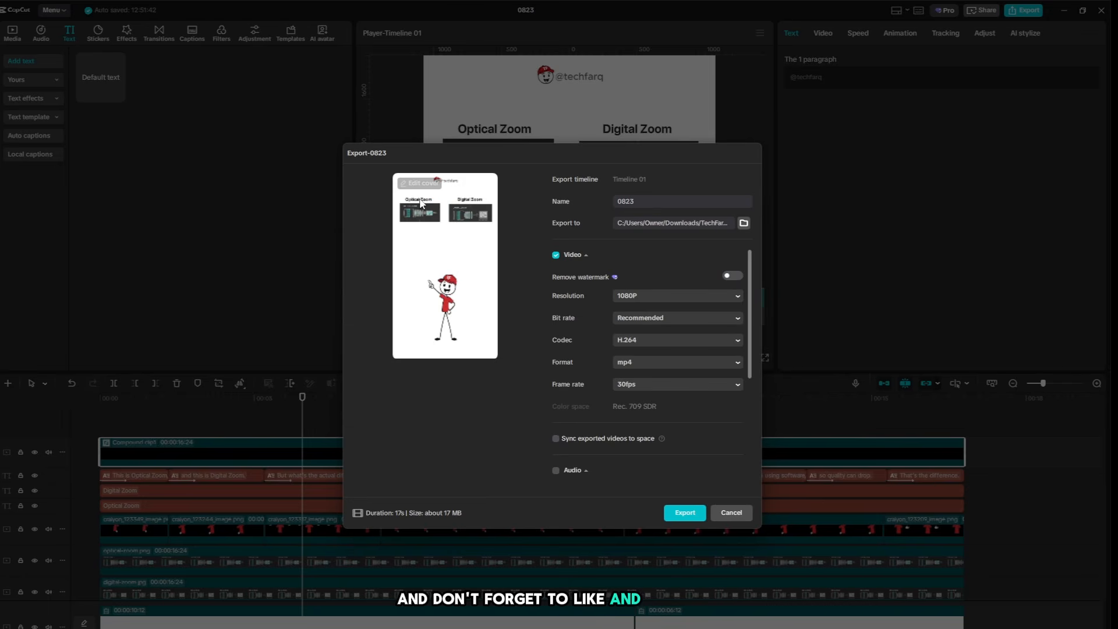
pyautogui.click(672, 514)
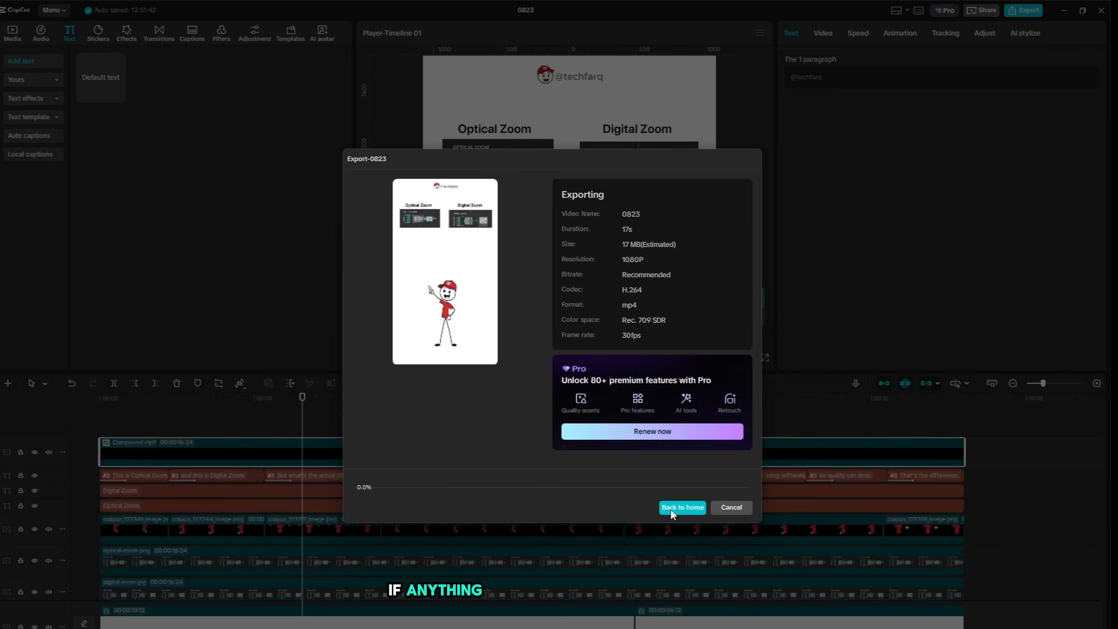